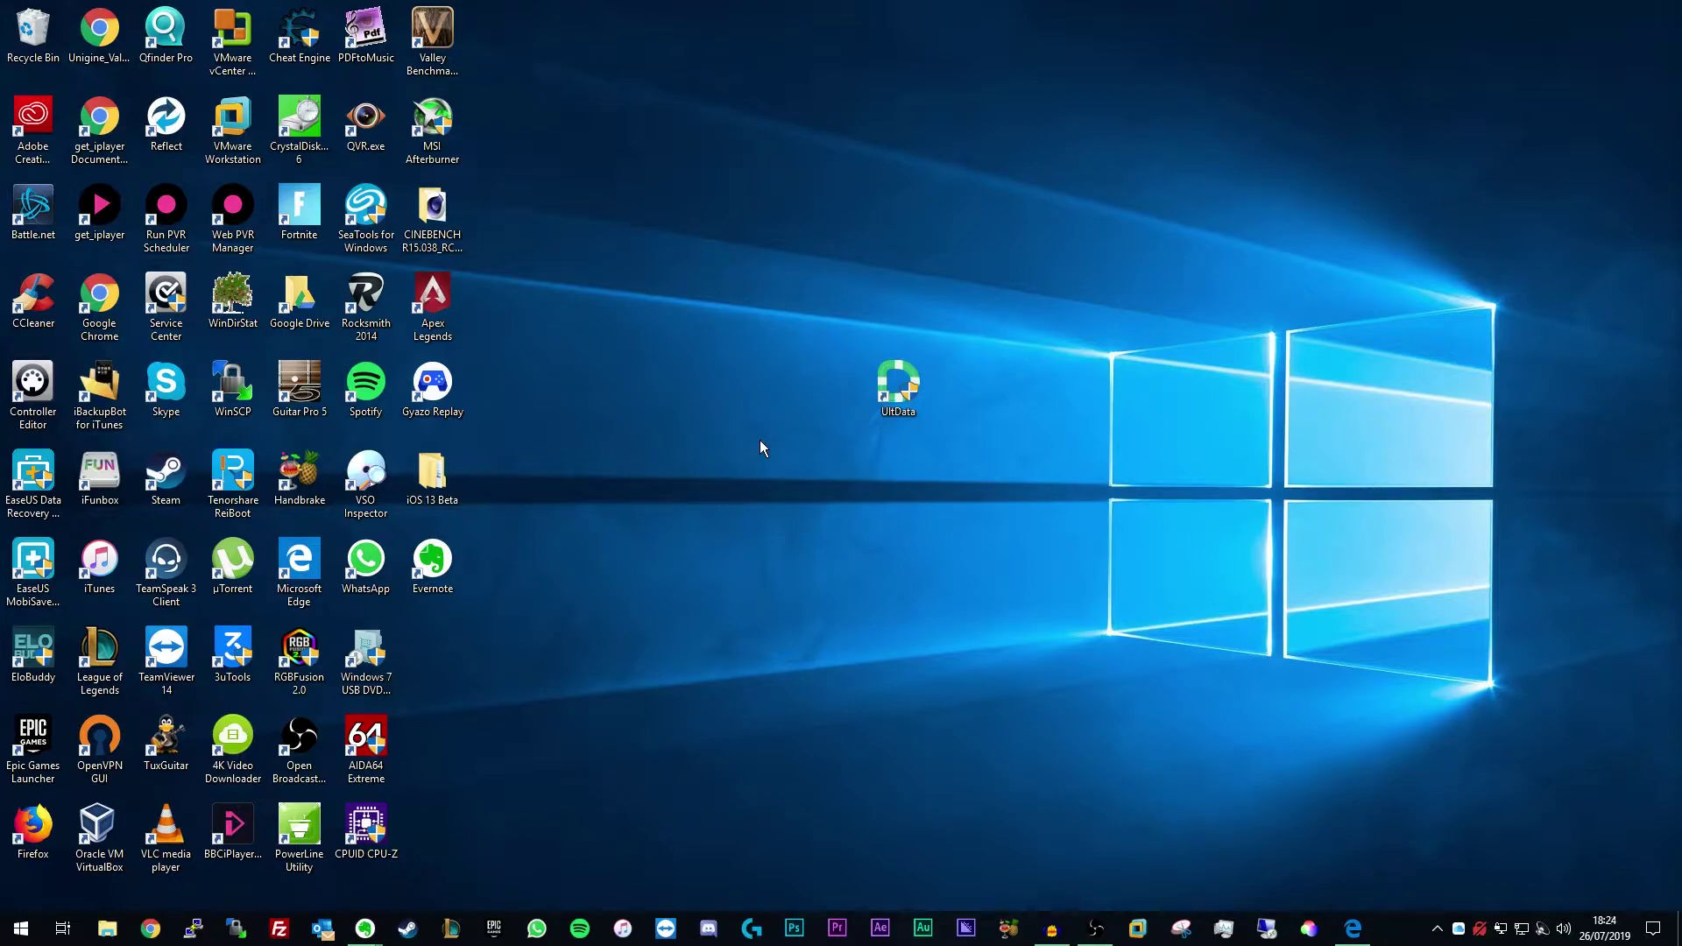
# Select the UltData shortcut on the Windows desktop
pyautogui.click(897, 386)
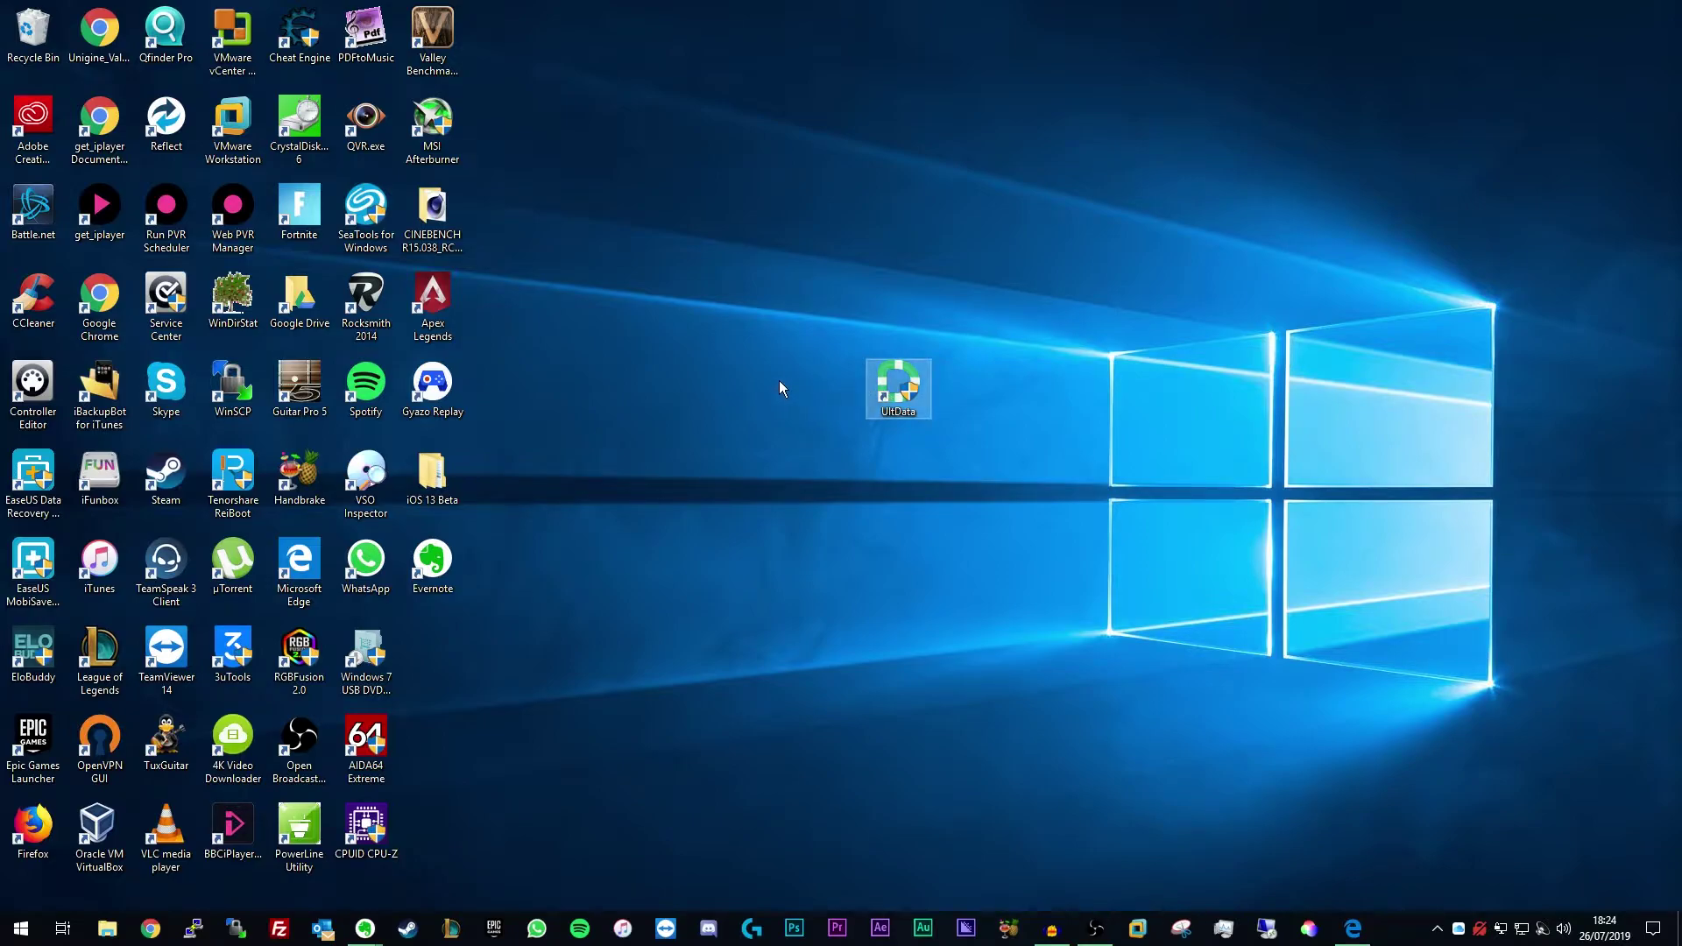
# Launch UltData from its desktop shortcut so the connected iPhone X is detected
pyautogui.doubleClick(901, 383)
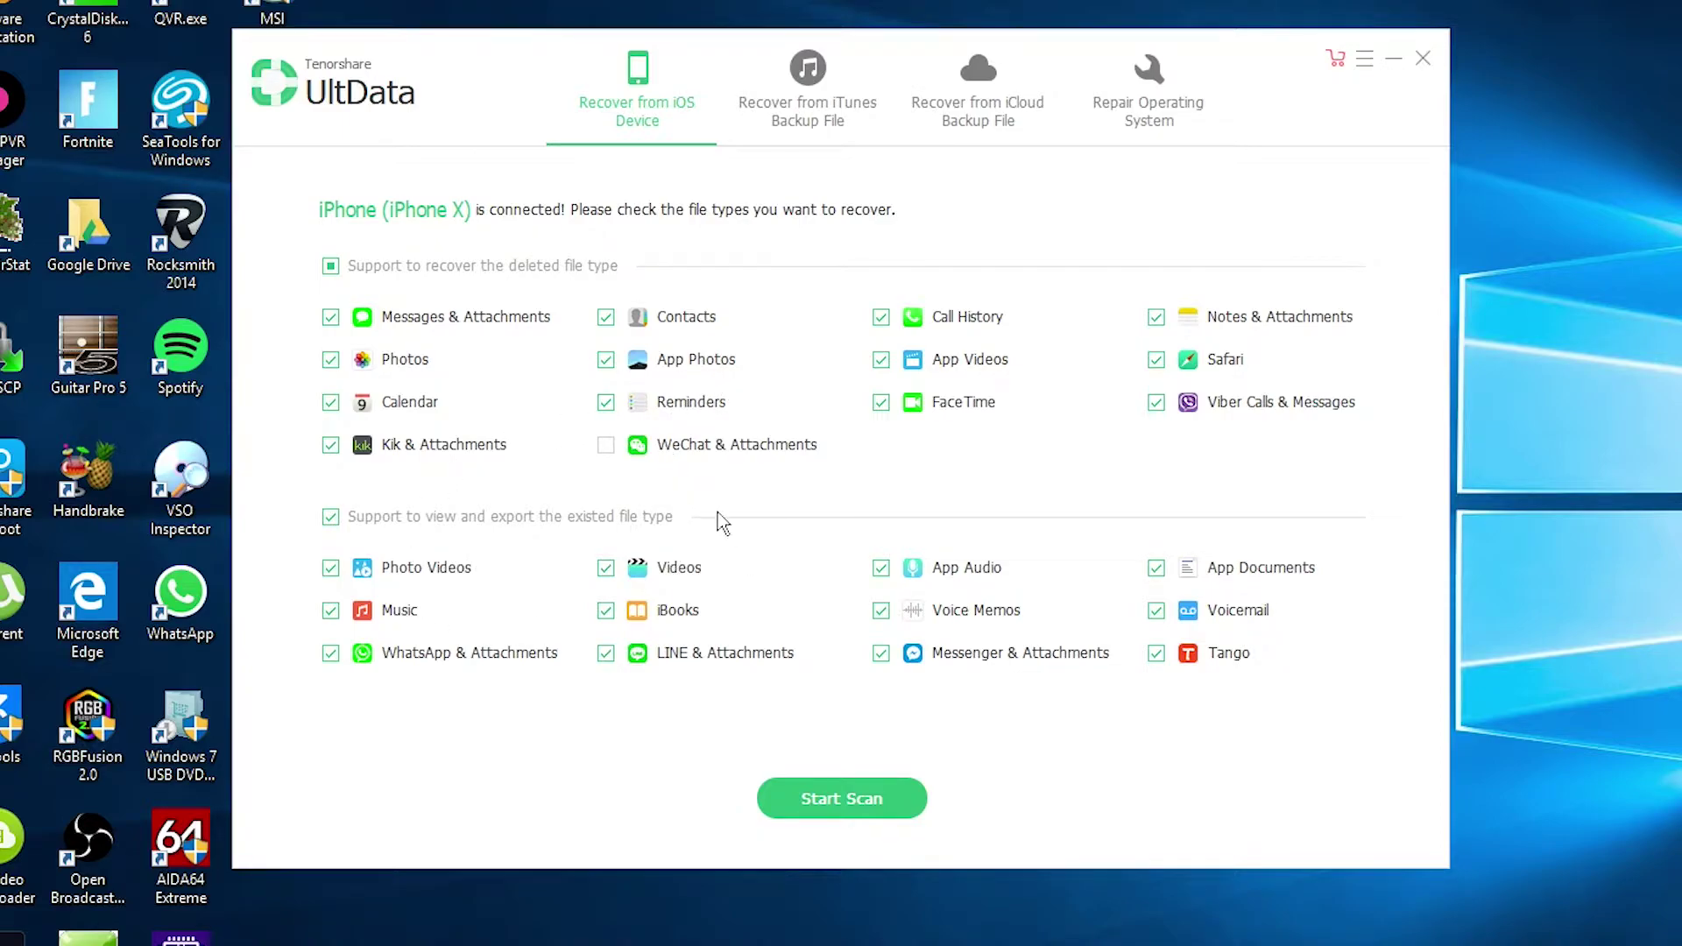
# Scan the iPhone X, finding 185 photos, 89 calendar entries and 77 Safari items
pyautogui.click(843, 805)
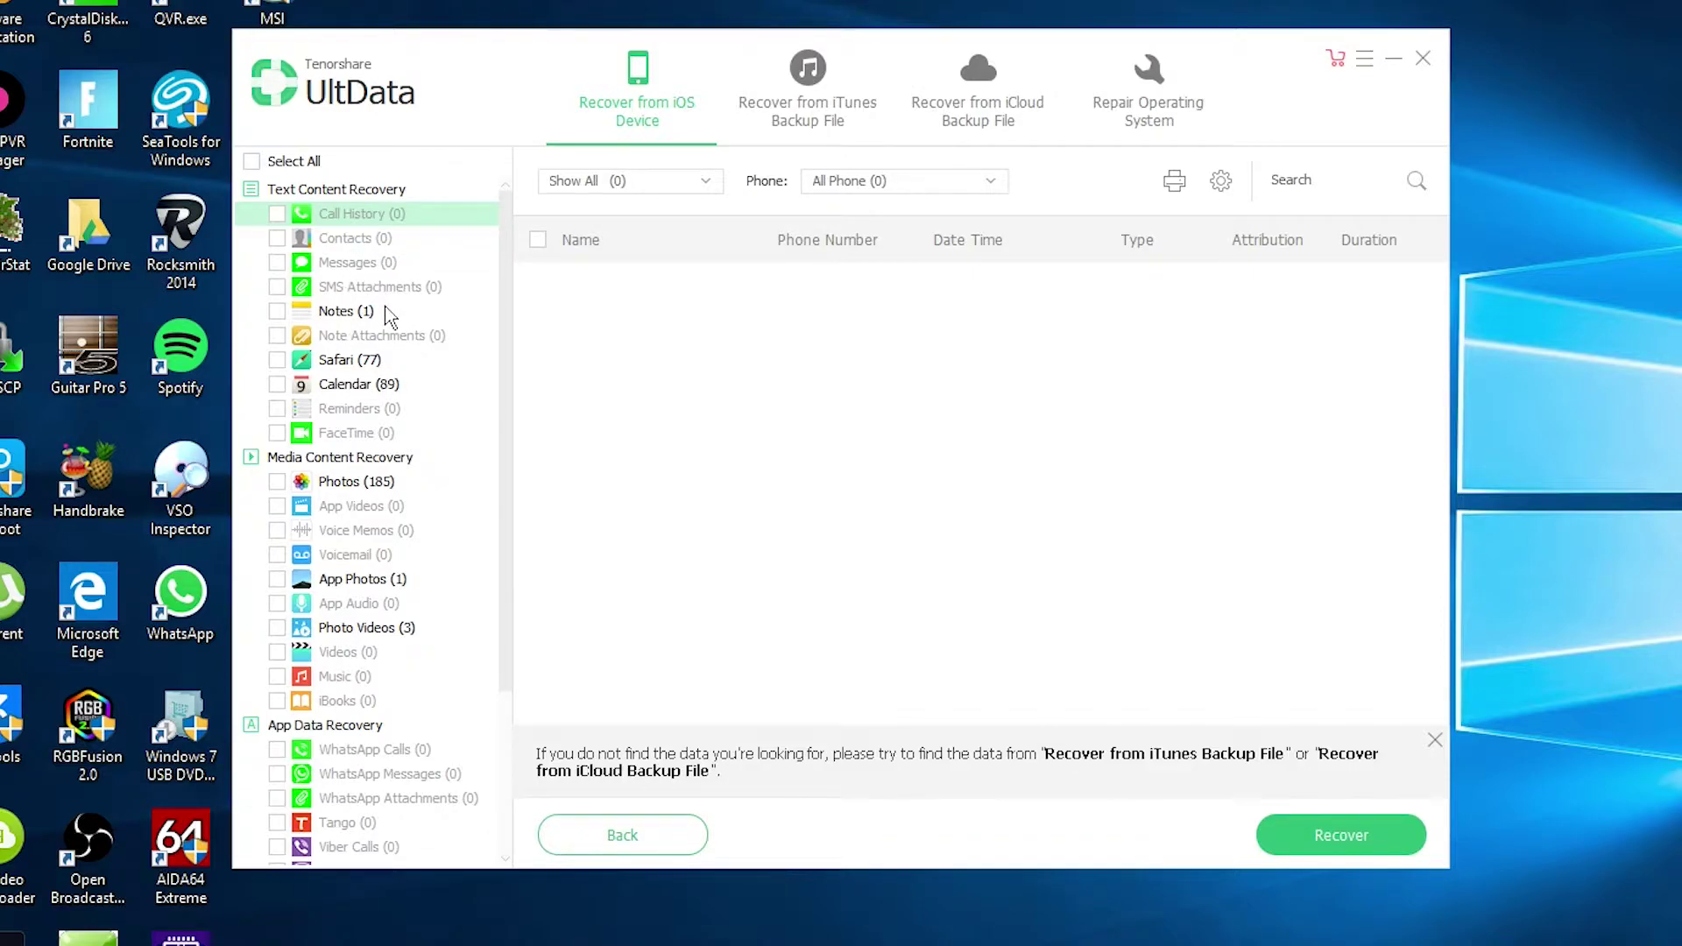
# Mark the repo.pixelomer.com note for recovery, then browse Safari history and calendar events
pyautogui.click(357, 311)
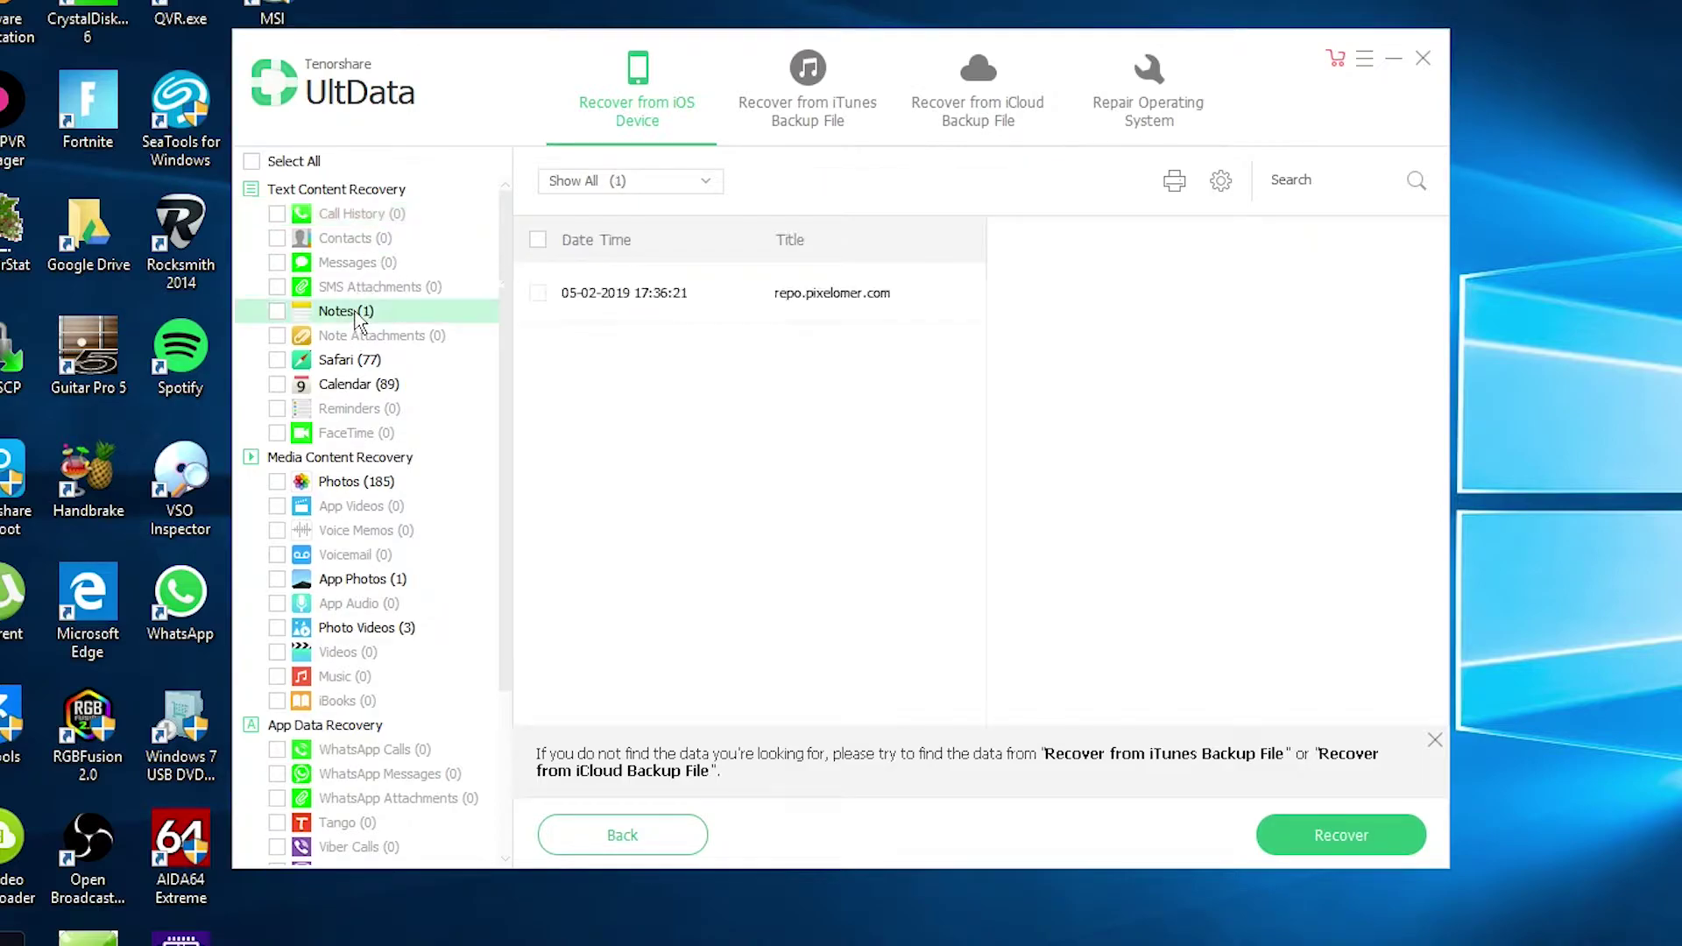
pyautogui.click(809, 306)
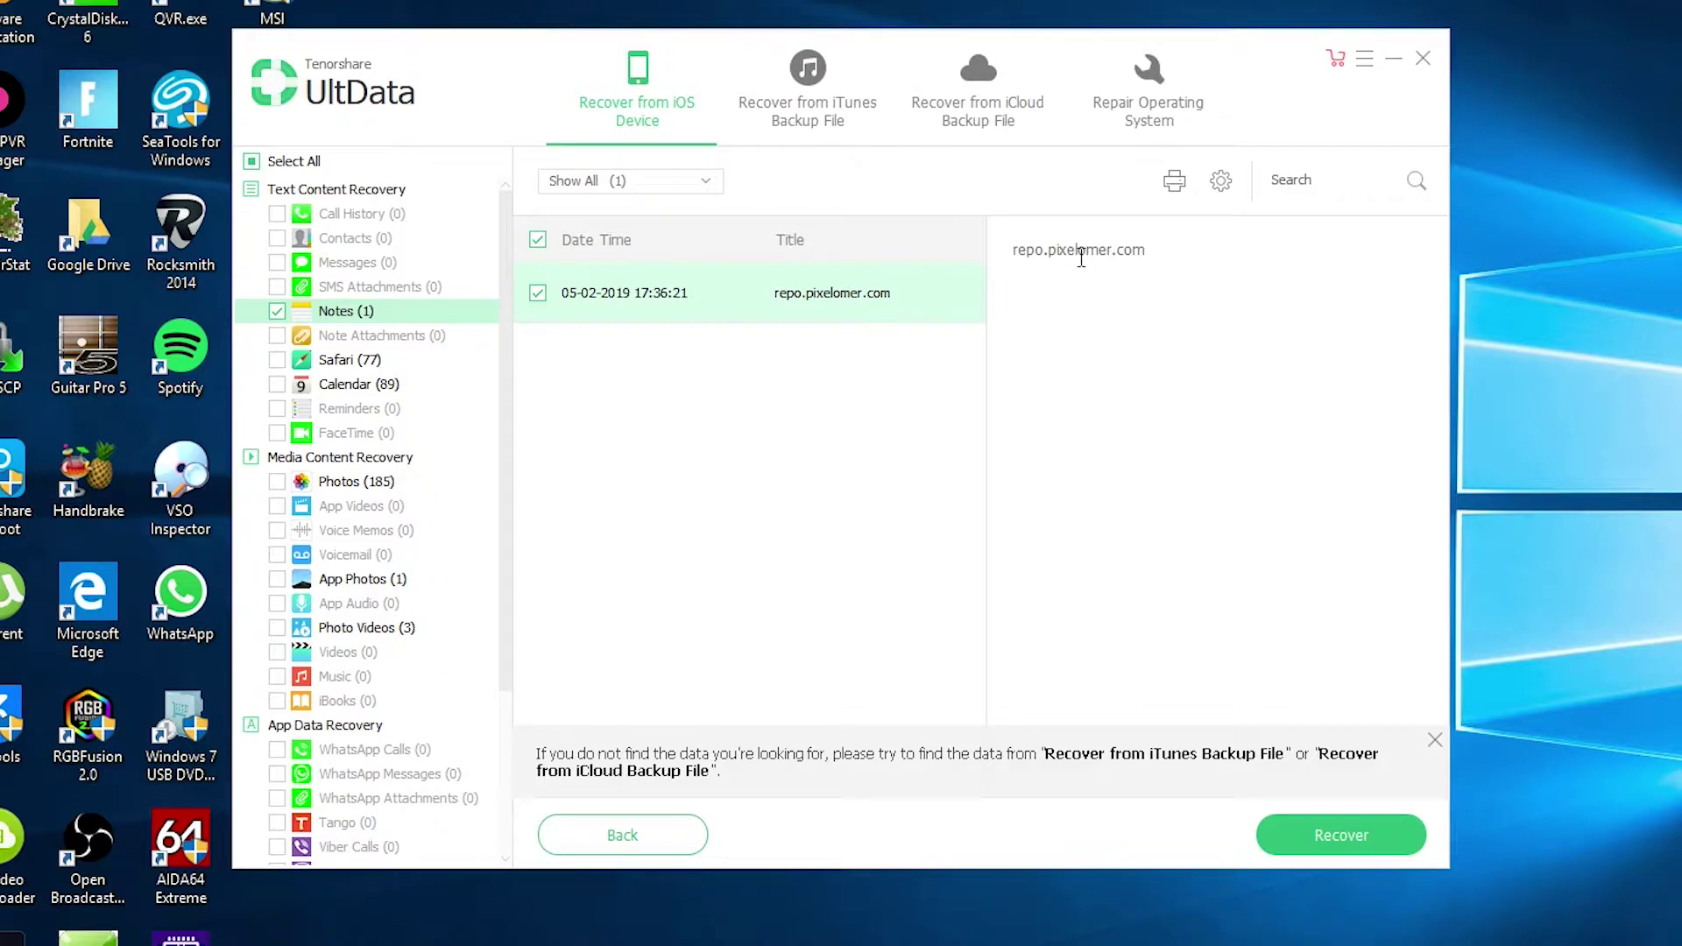
pyautogui.click(358, 364)
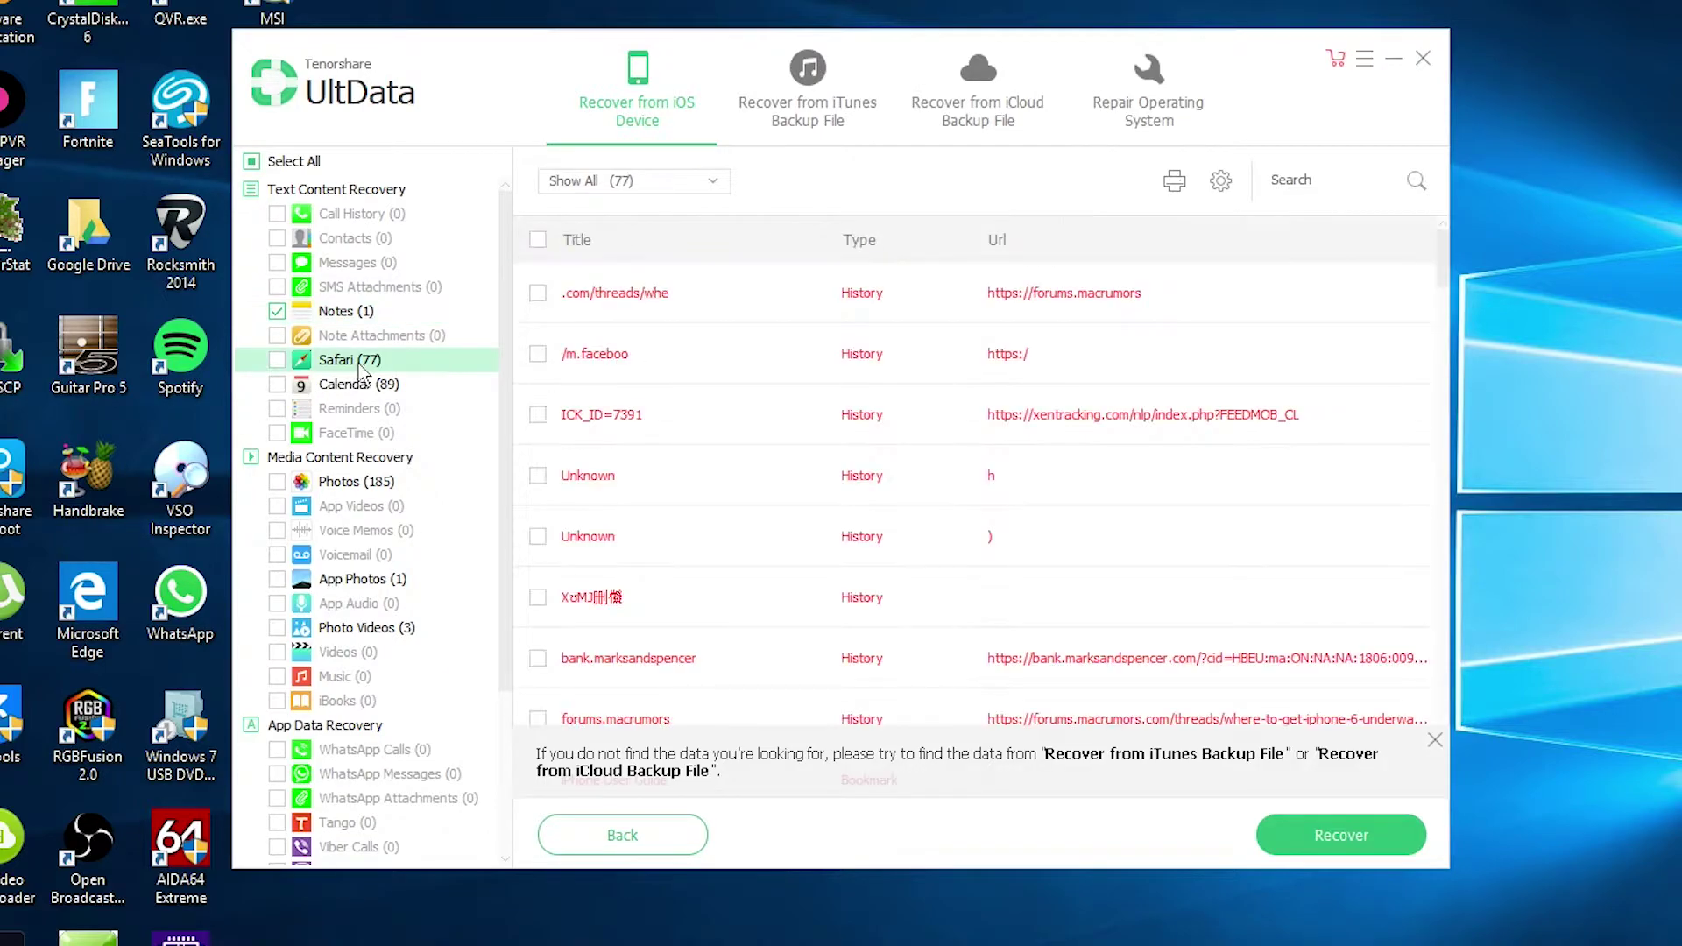
pyautogui.scroll(-3, 788, 447)
pyautogui.scroll(-3, 919, 473)
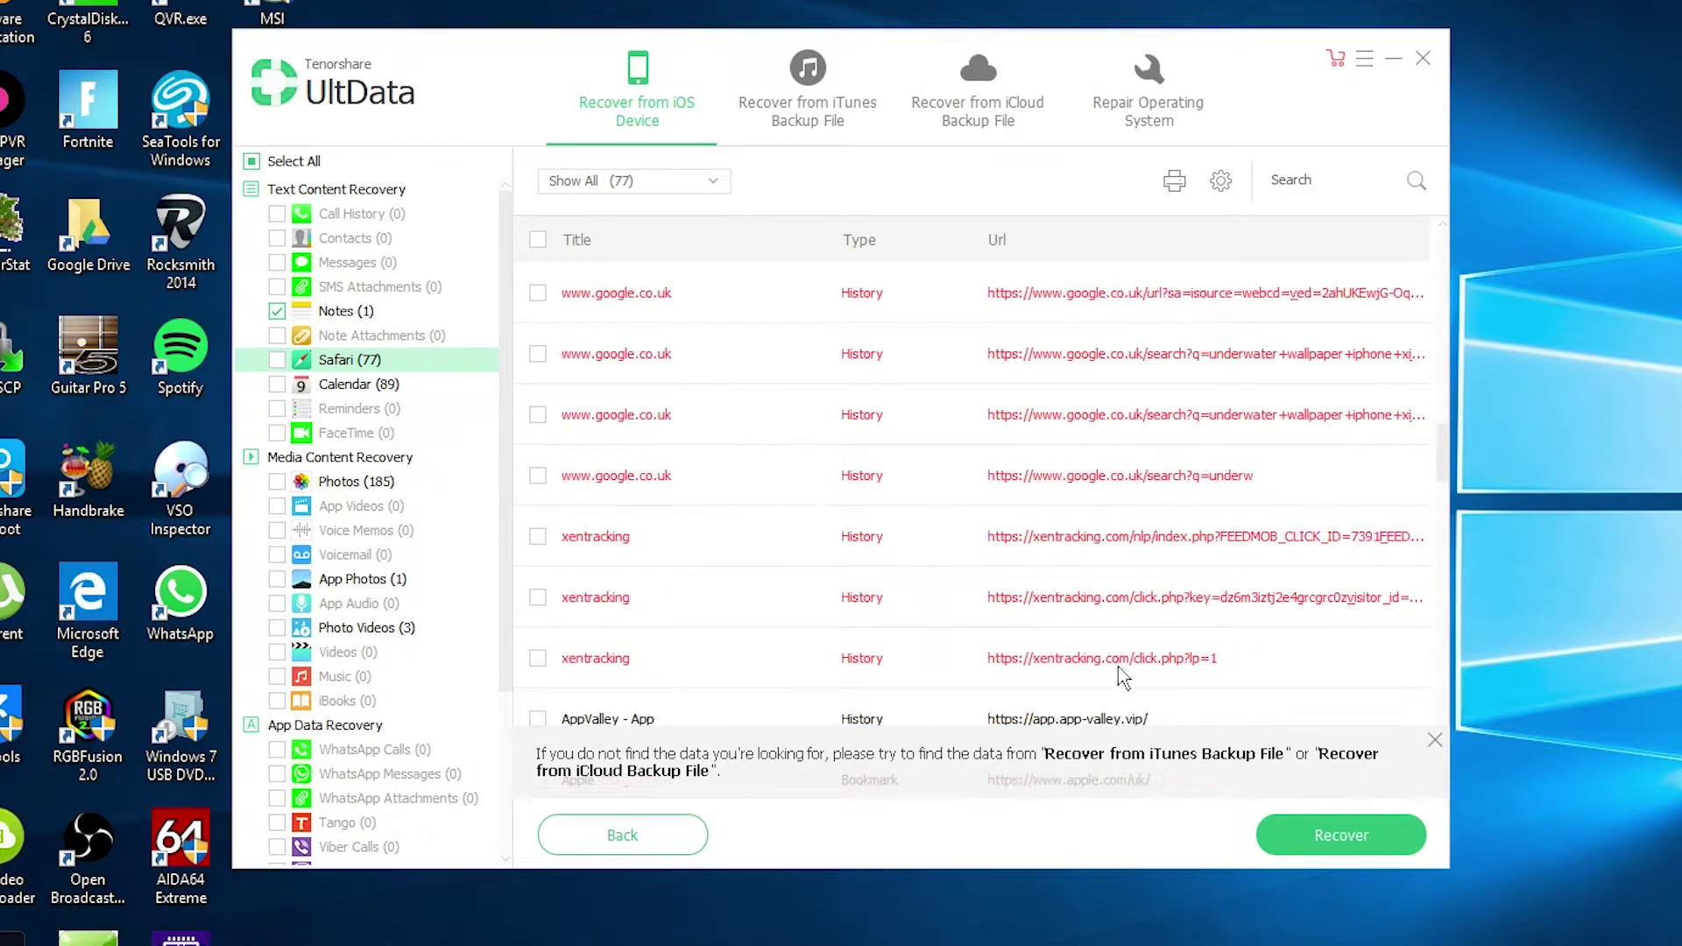
pyautogui.scroll(-3, 1123, 631)
pyautogui.scroll(-3, 1122, 552)
pyautogui.scroll(-2, 1117, 460)
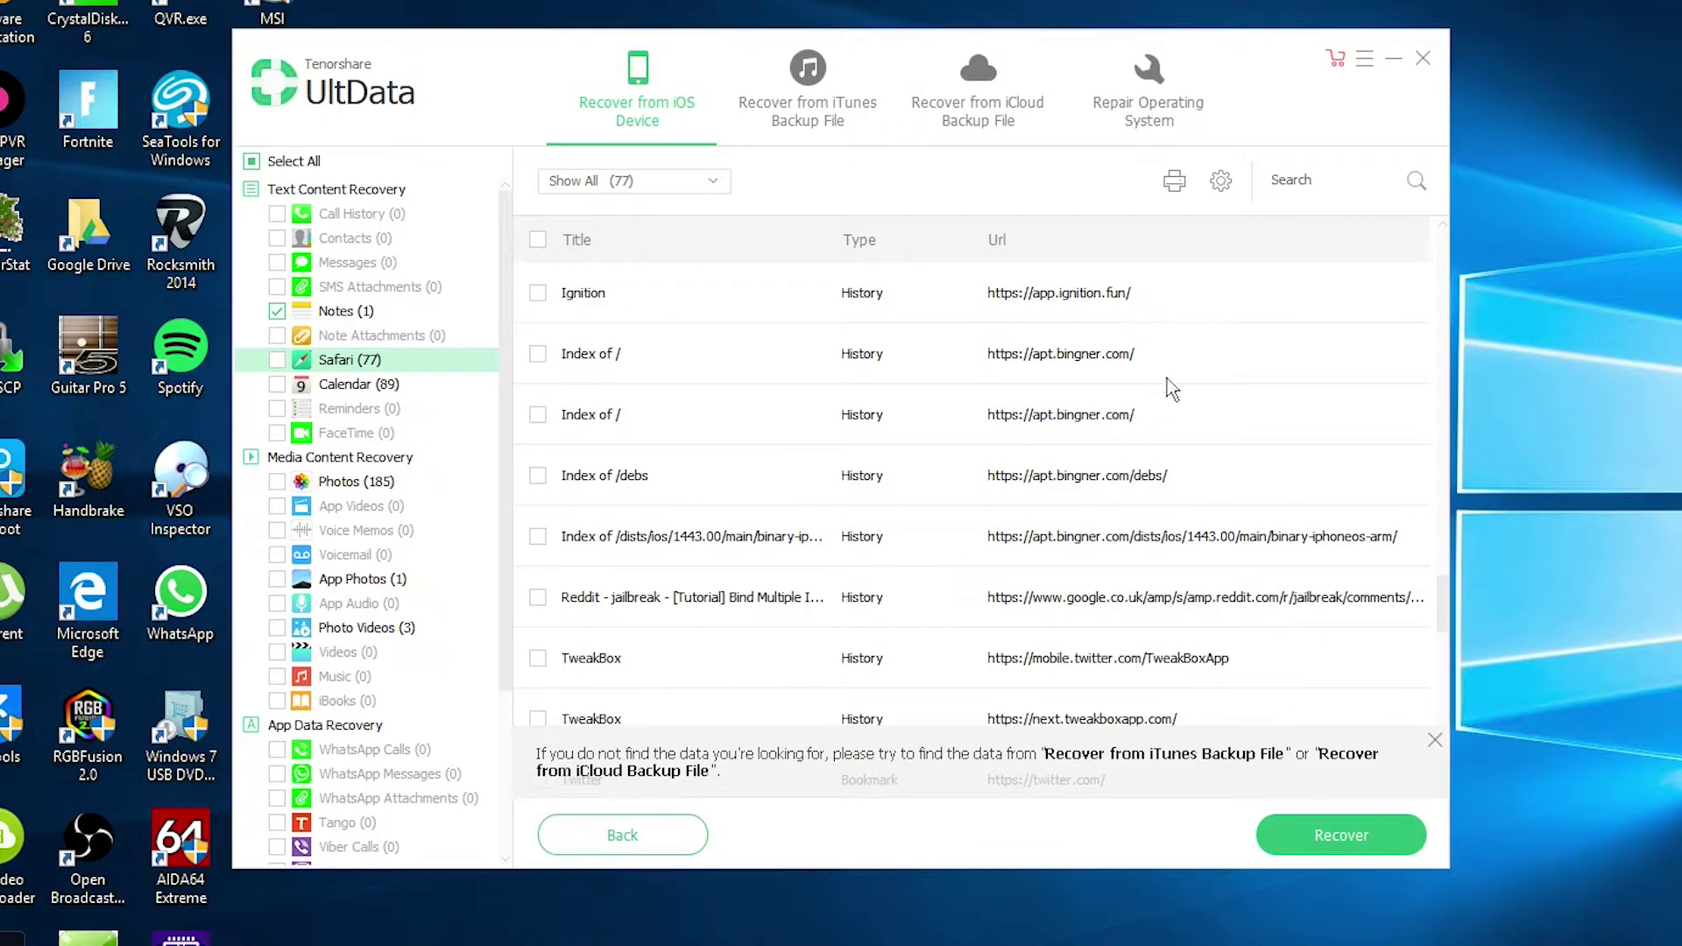
pyautogui.scroll(-3, 1078, 486)
pyautogui.scroll(-3, 1117, 551)
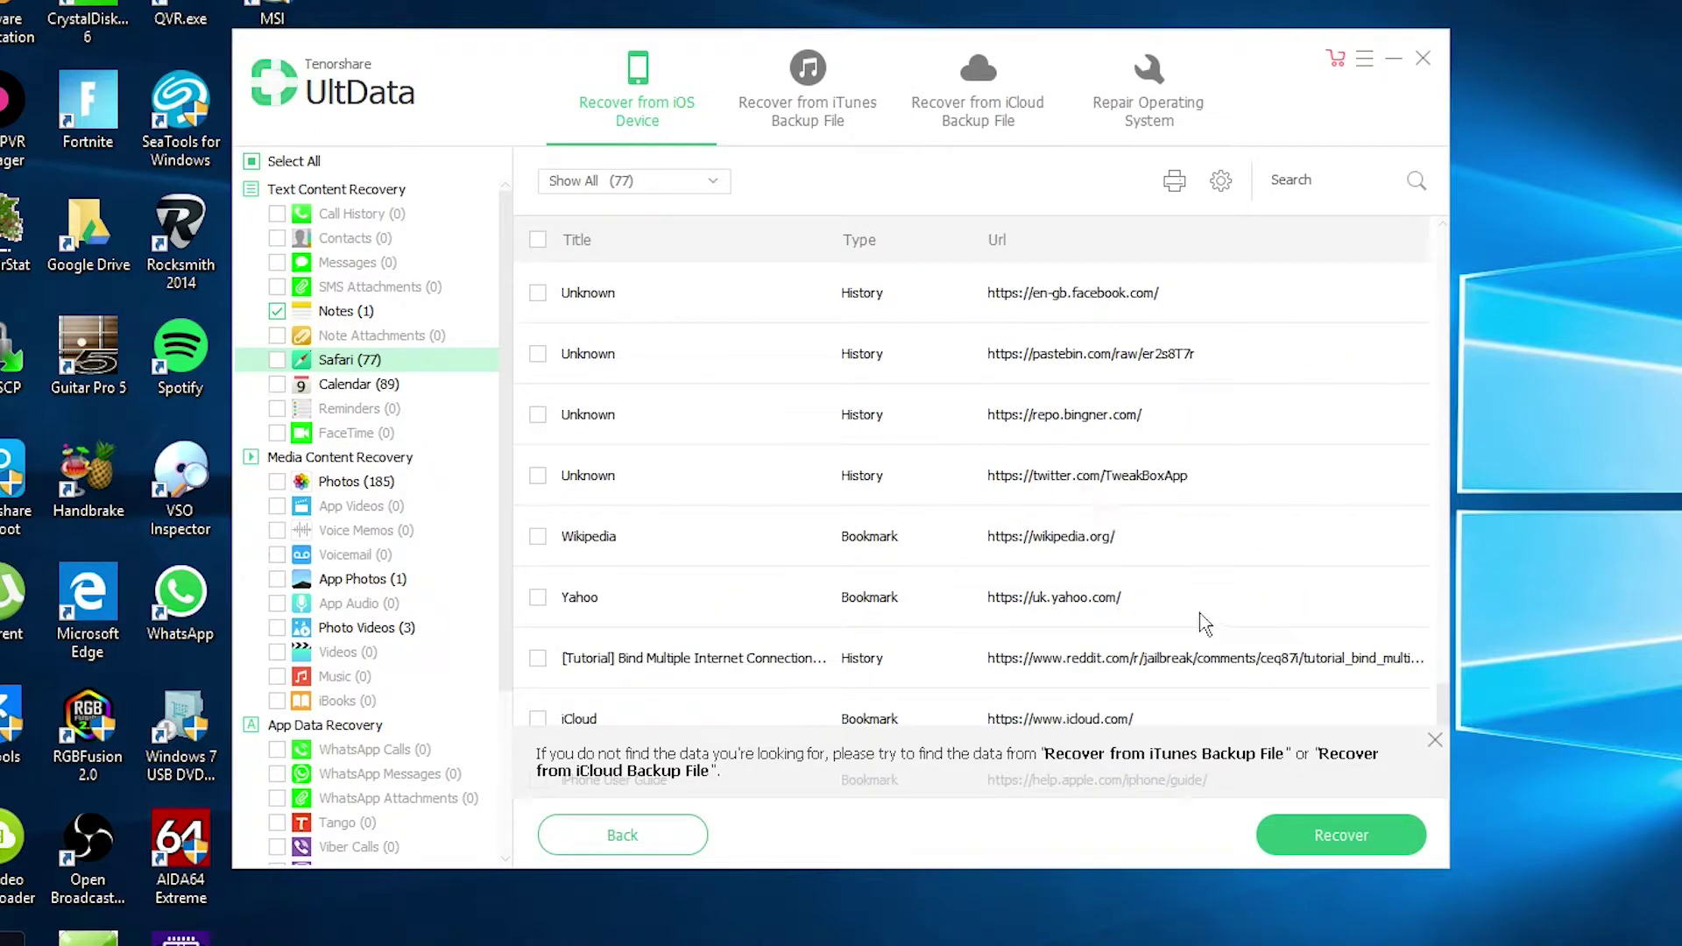
pyautogui.scroll(-3, 1205, 624)
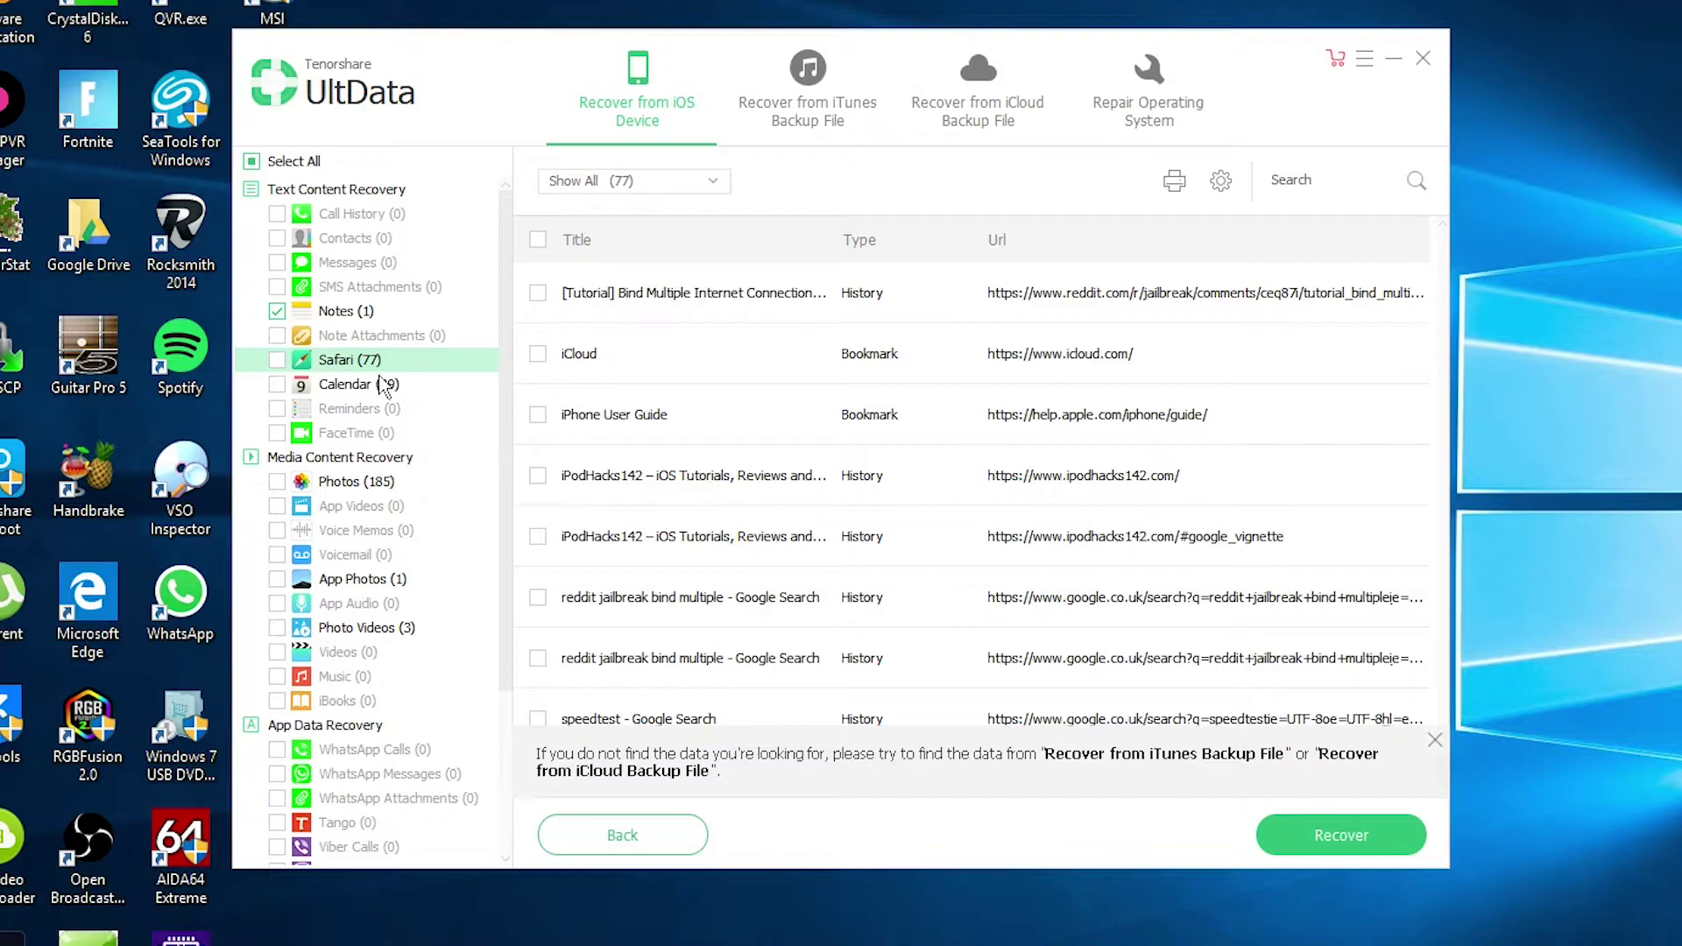
pyautogui.click(345, 384)
pyautogui.scroll(-3, 678, 401)
pyautogui.scroll(-3, 678, 399)
pyautogui.scroll(-2, 678, 400)
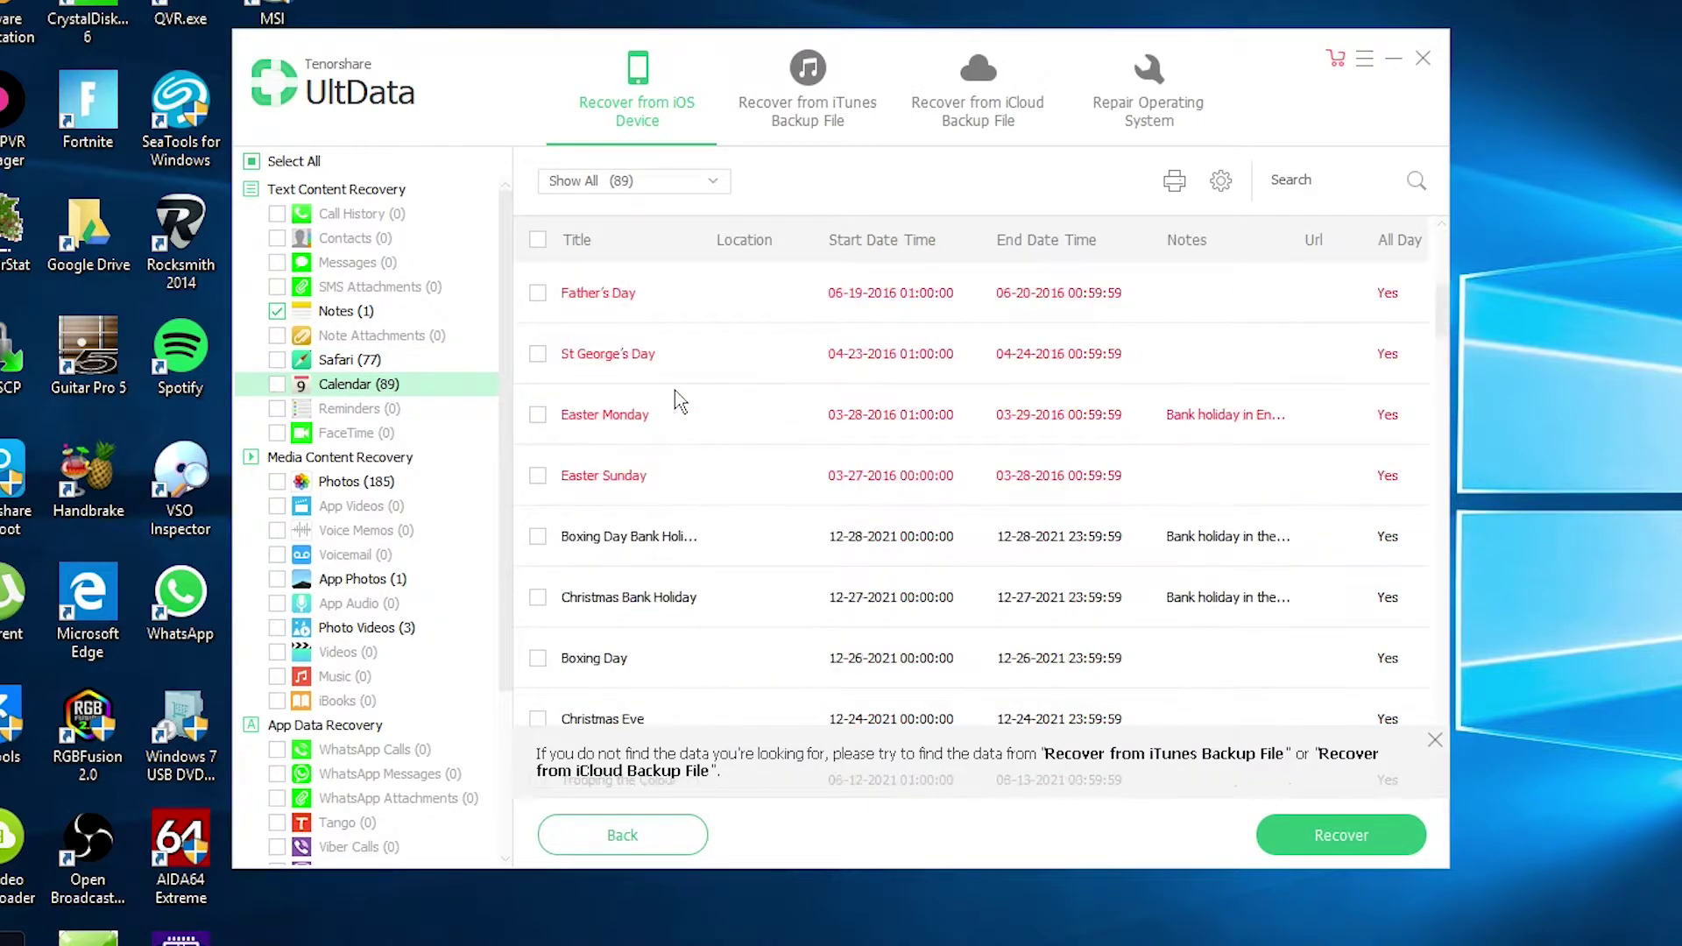
pyautogui.scroll(-3, 678, 400)
pyautogui.scroll(-3, 679, 399)
pyautogui.scroll(-3, 678, 400)
pyautogui.scroll(-3, 678, 399)
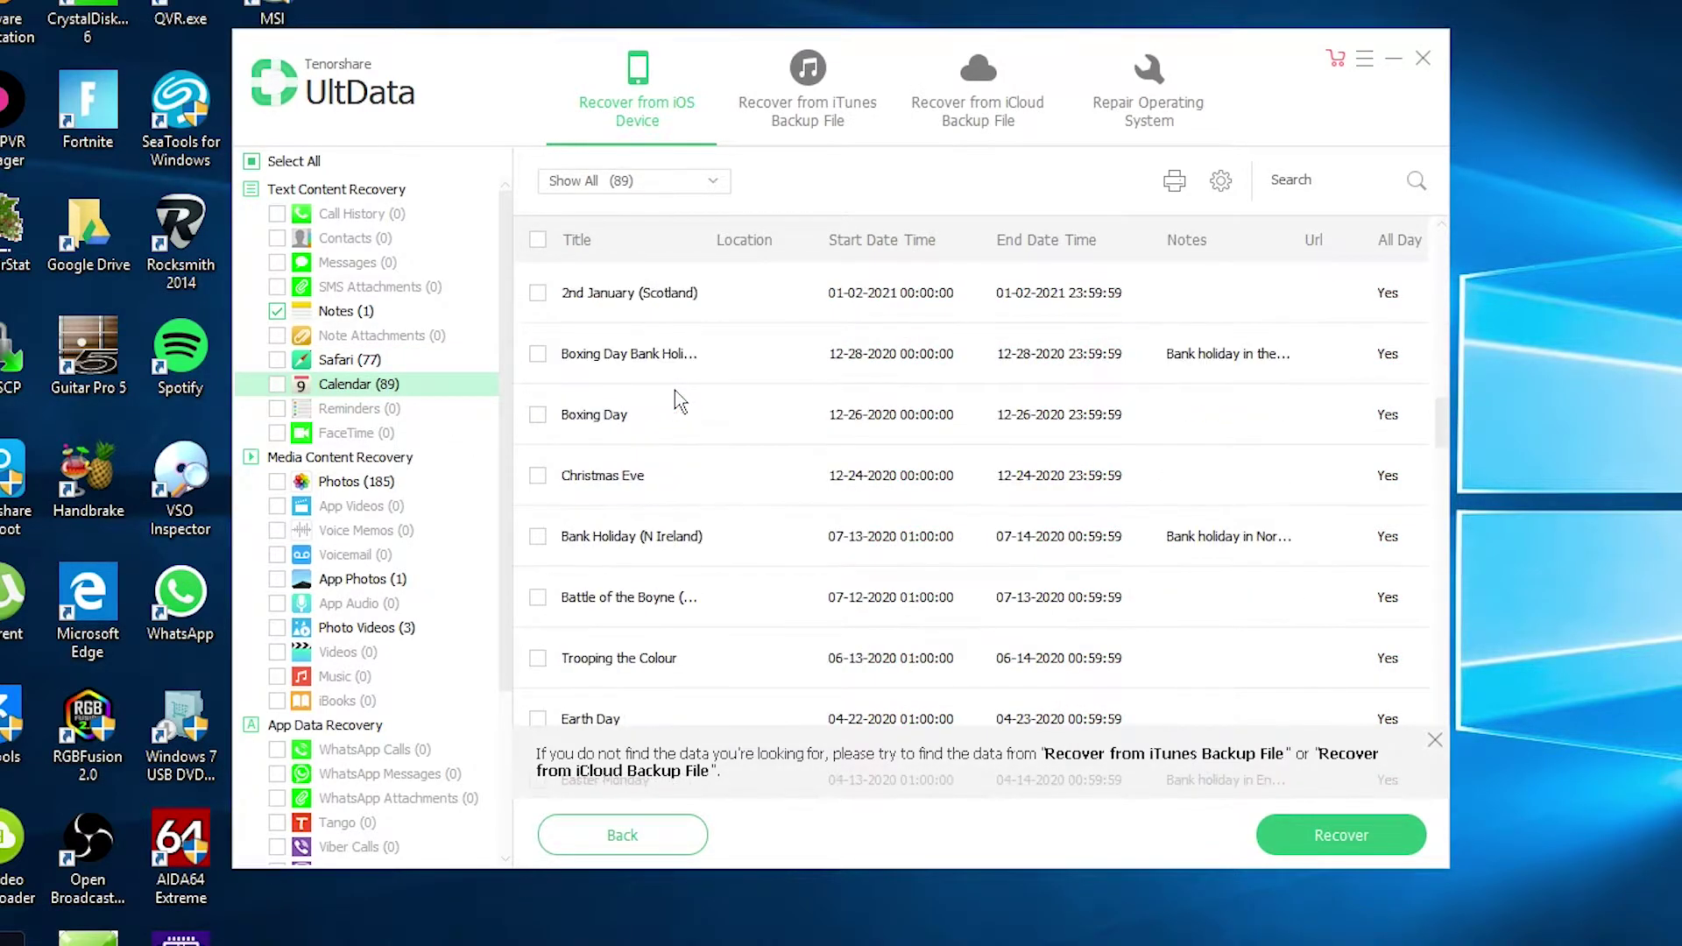
pyautogui.scroll(-3, 678, 396)
pyautogui.scroll(-3, 678, 396)
pyautogui.scroll(-3, 678, 396)
pyautogui.scroll(-3, 678, 395)
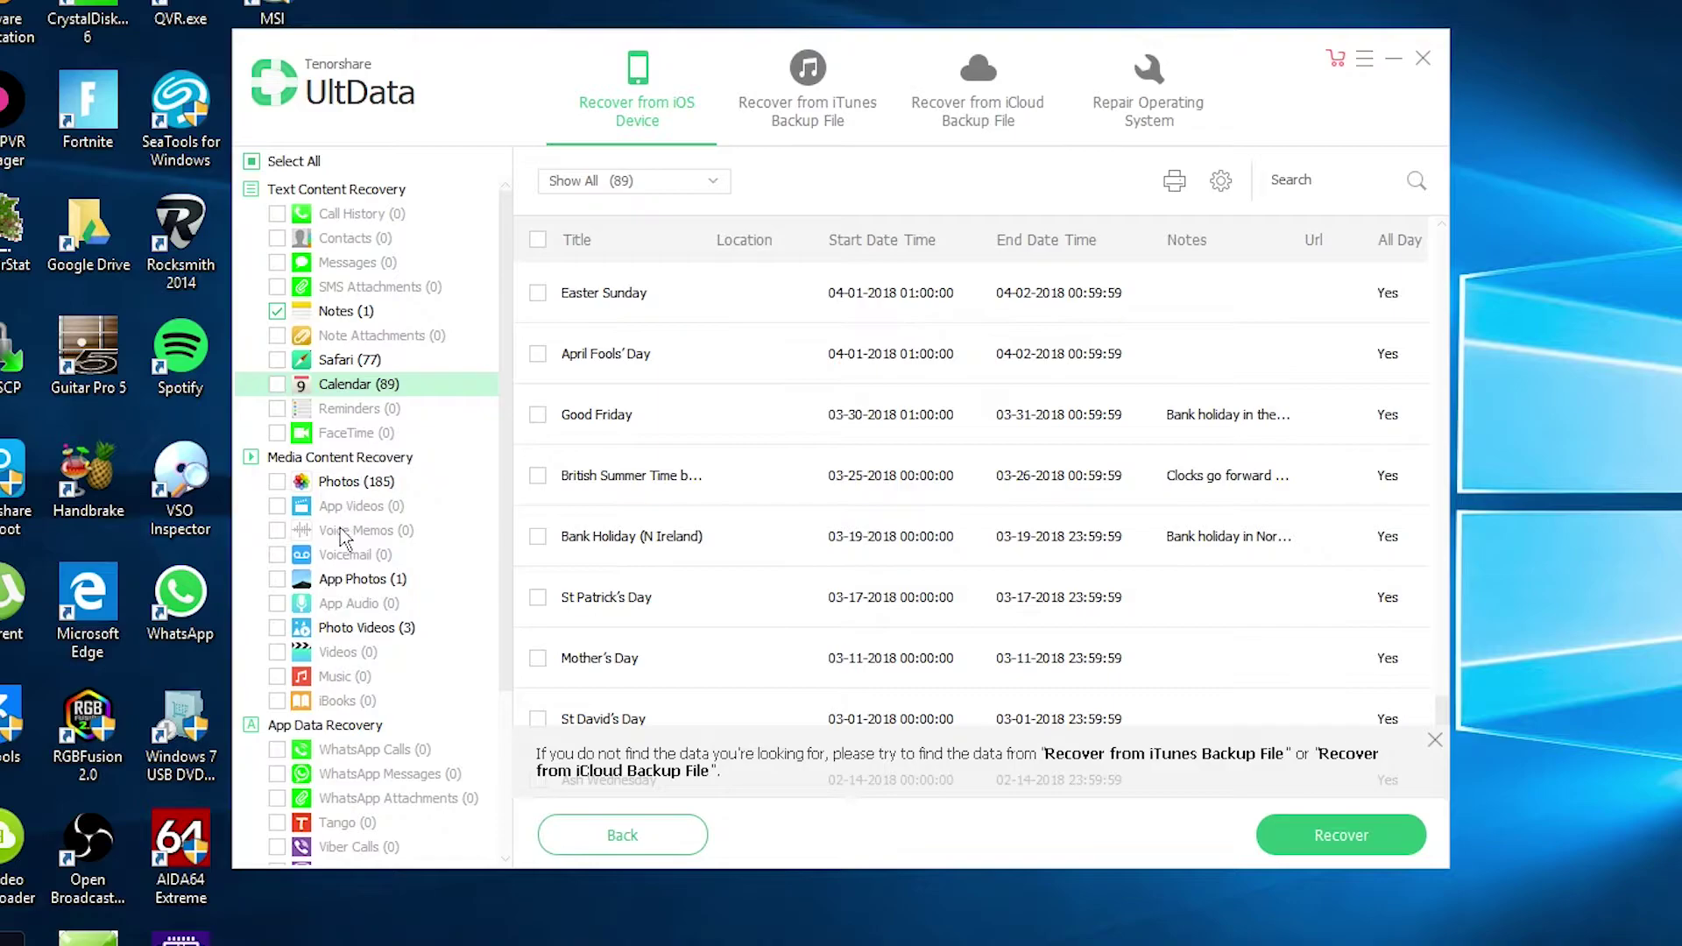
pyautogui.scroll(-1, 381, 448)
# Browse deleted photos and App Photos, ending on the three Photo Videos MP4 clips
pyautogui.click(394, 411)
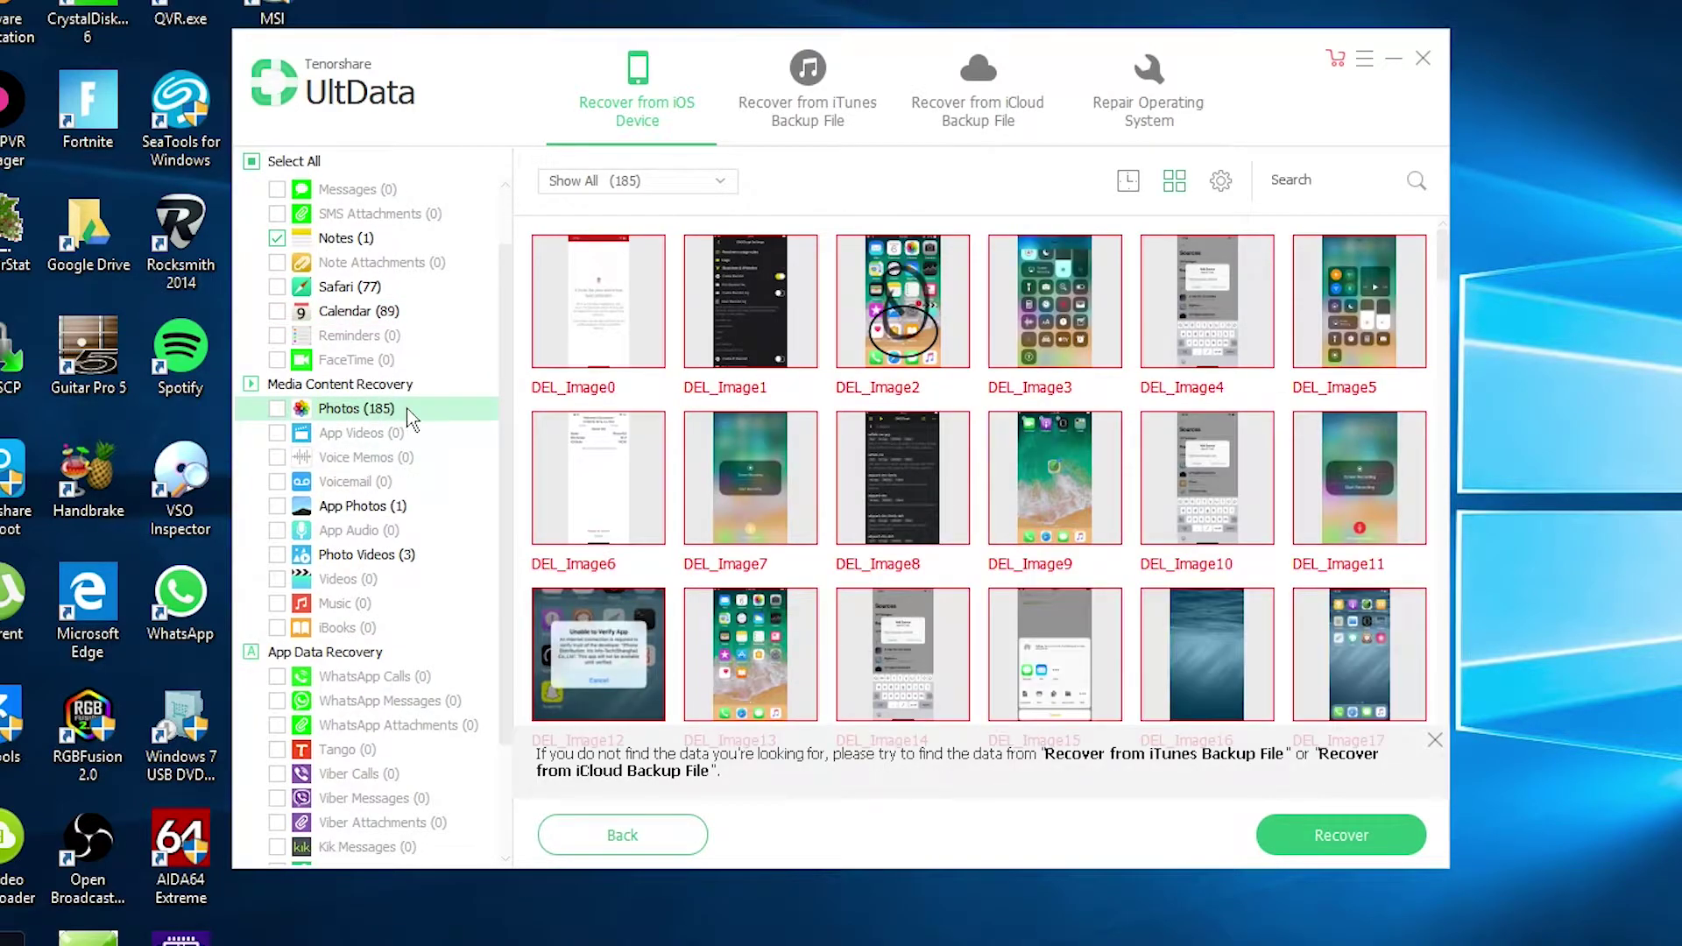
pyautogui.scroll(-5, 759, 551)
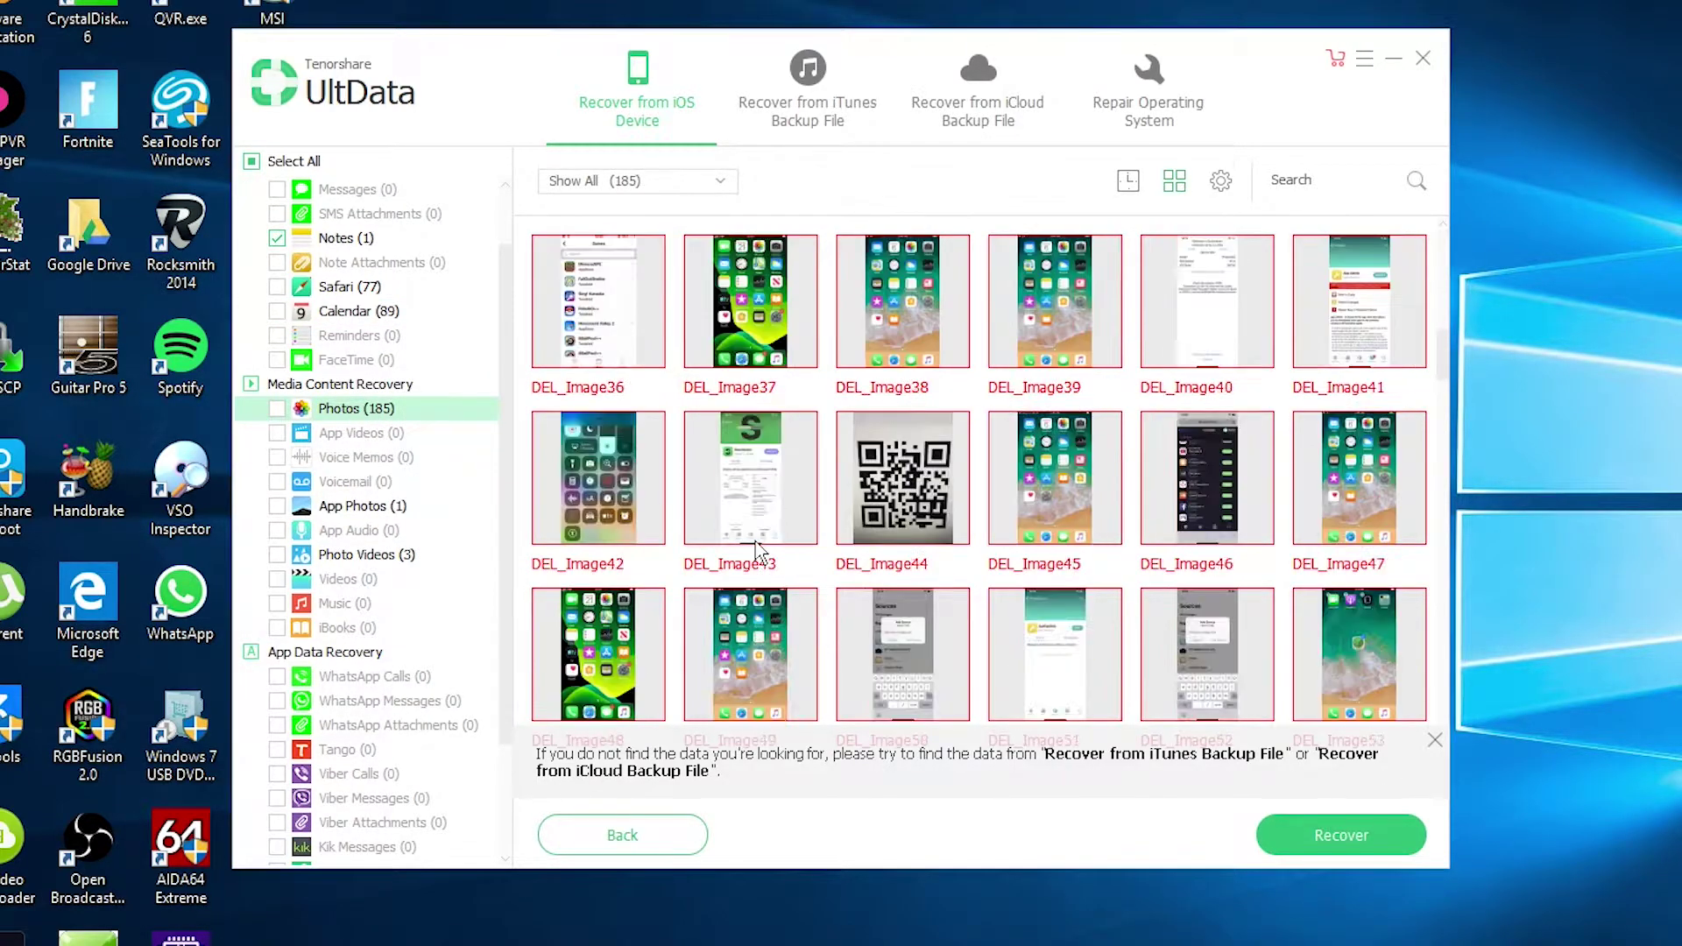
pyautogui.scroll(-3, 758, 551)
pyautogui.scroll(-3, 759, 551)
pyautogui.scroll(-3, 758, 551)
pyautogui.scroll(-6, 758, 545)
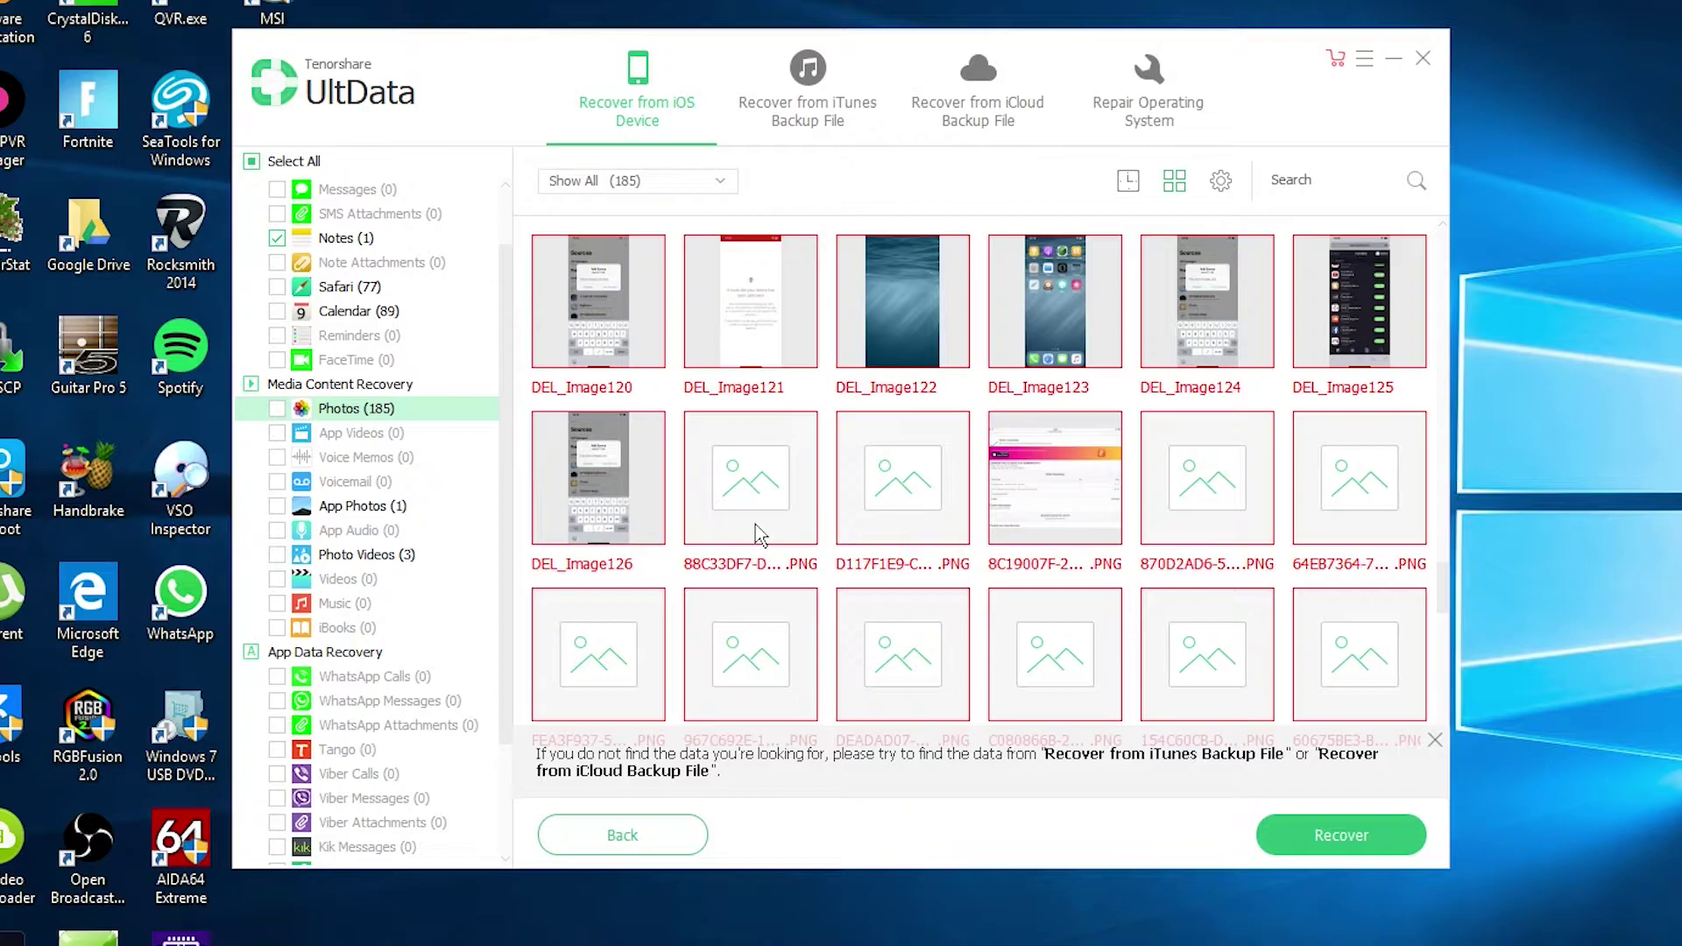
pyautogui.click(358, 510)
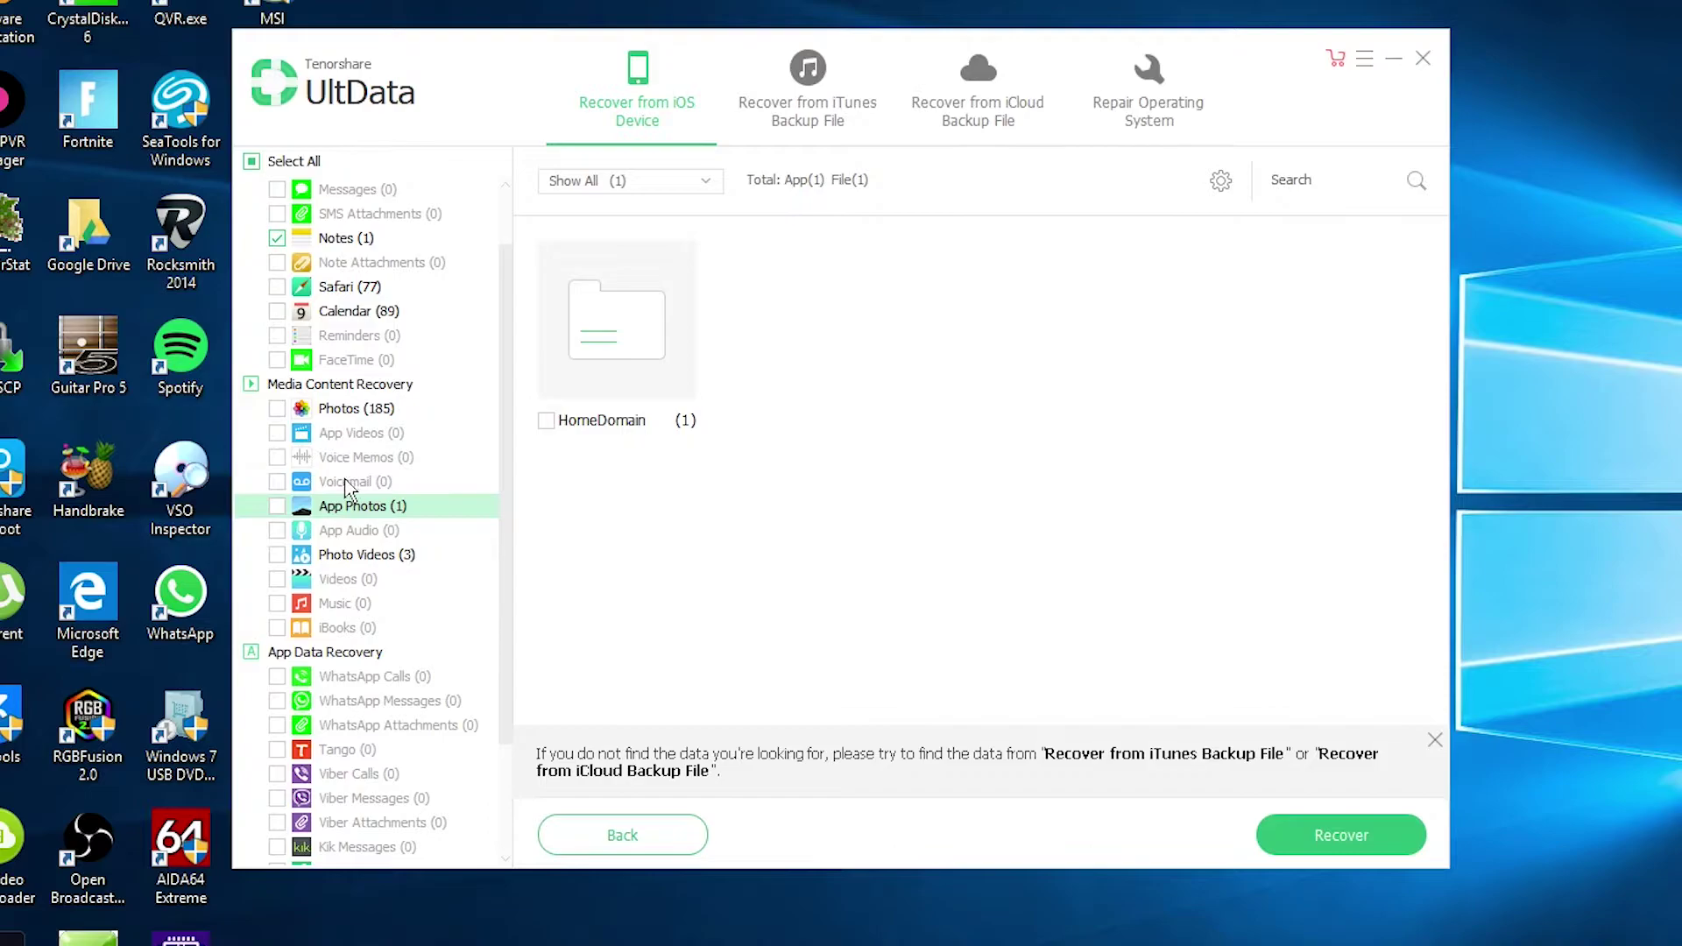
pyautogui.click(372, 558)
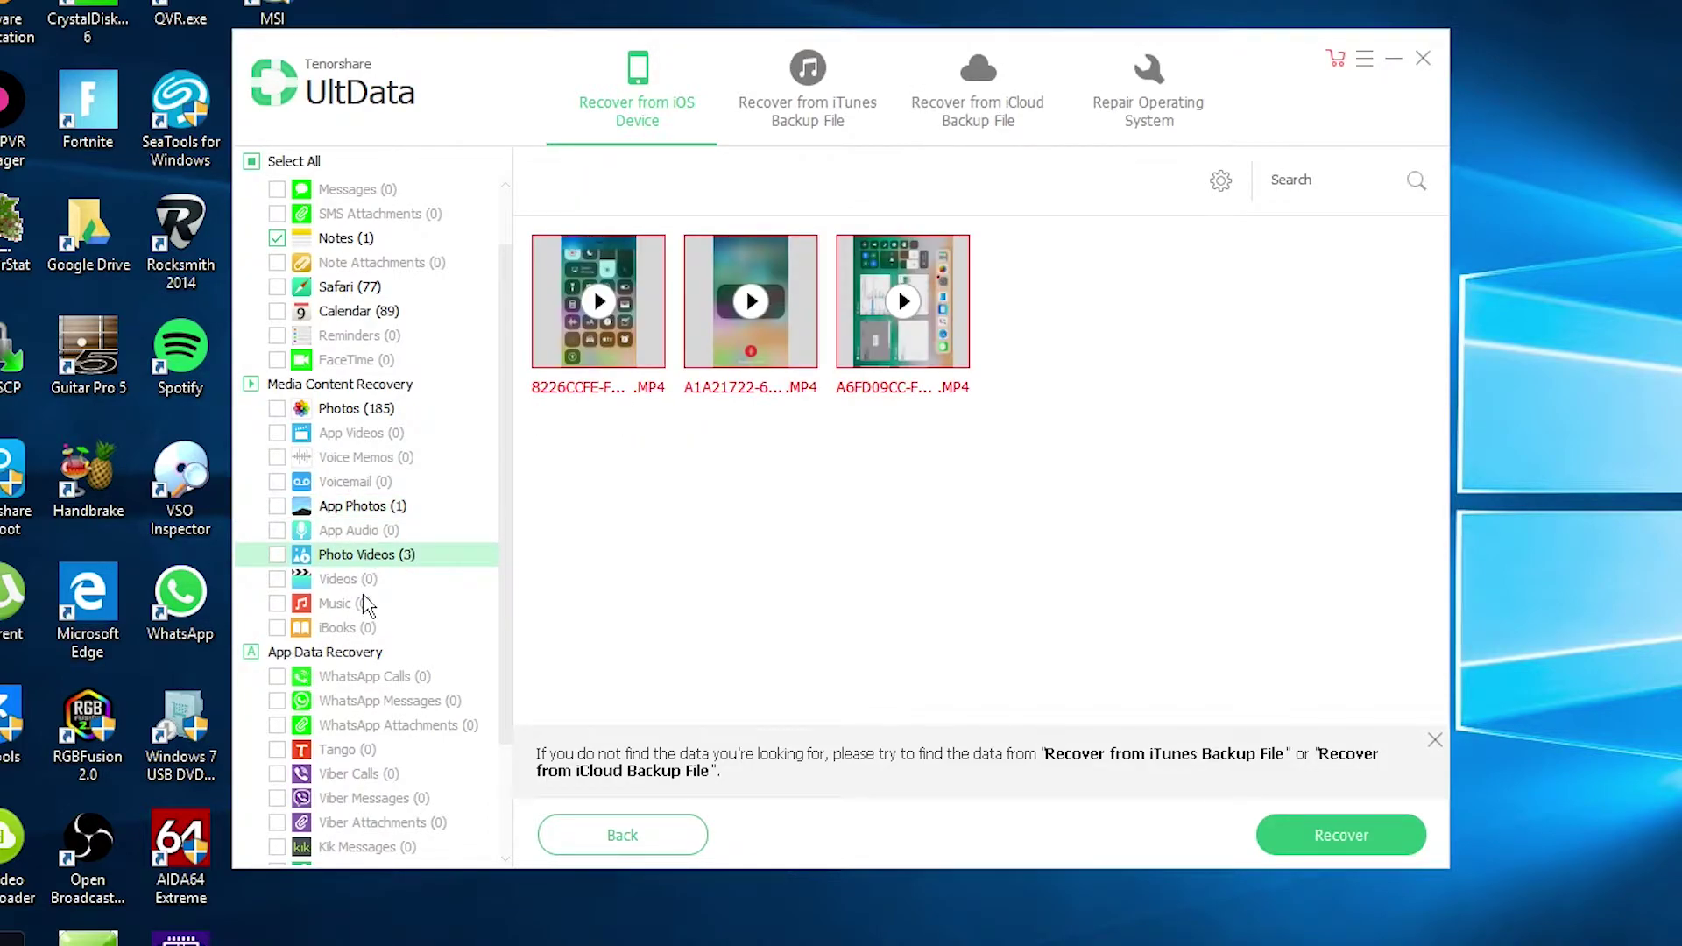
pyautogui.scroll(-1, 355, 637)
pyautogui.scroll(-1, 365, 592)
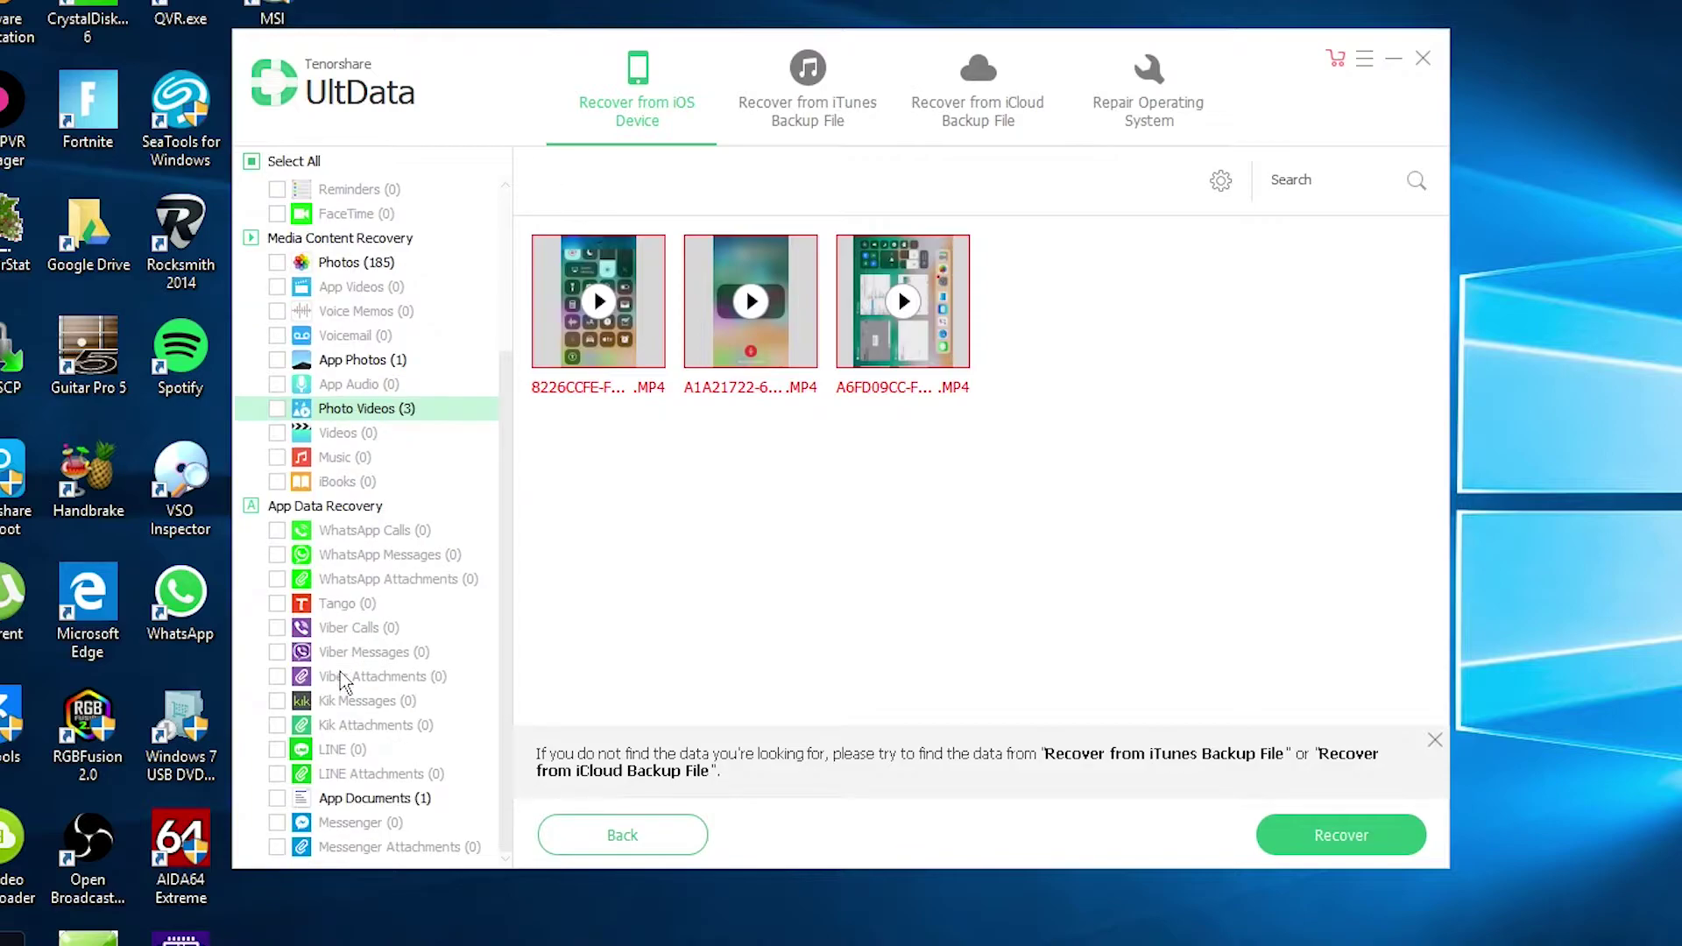
pyautogui.scroll(2, 385, 565)
pyautogui.scroll(1, 385, 565)
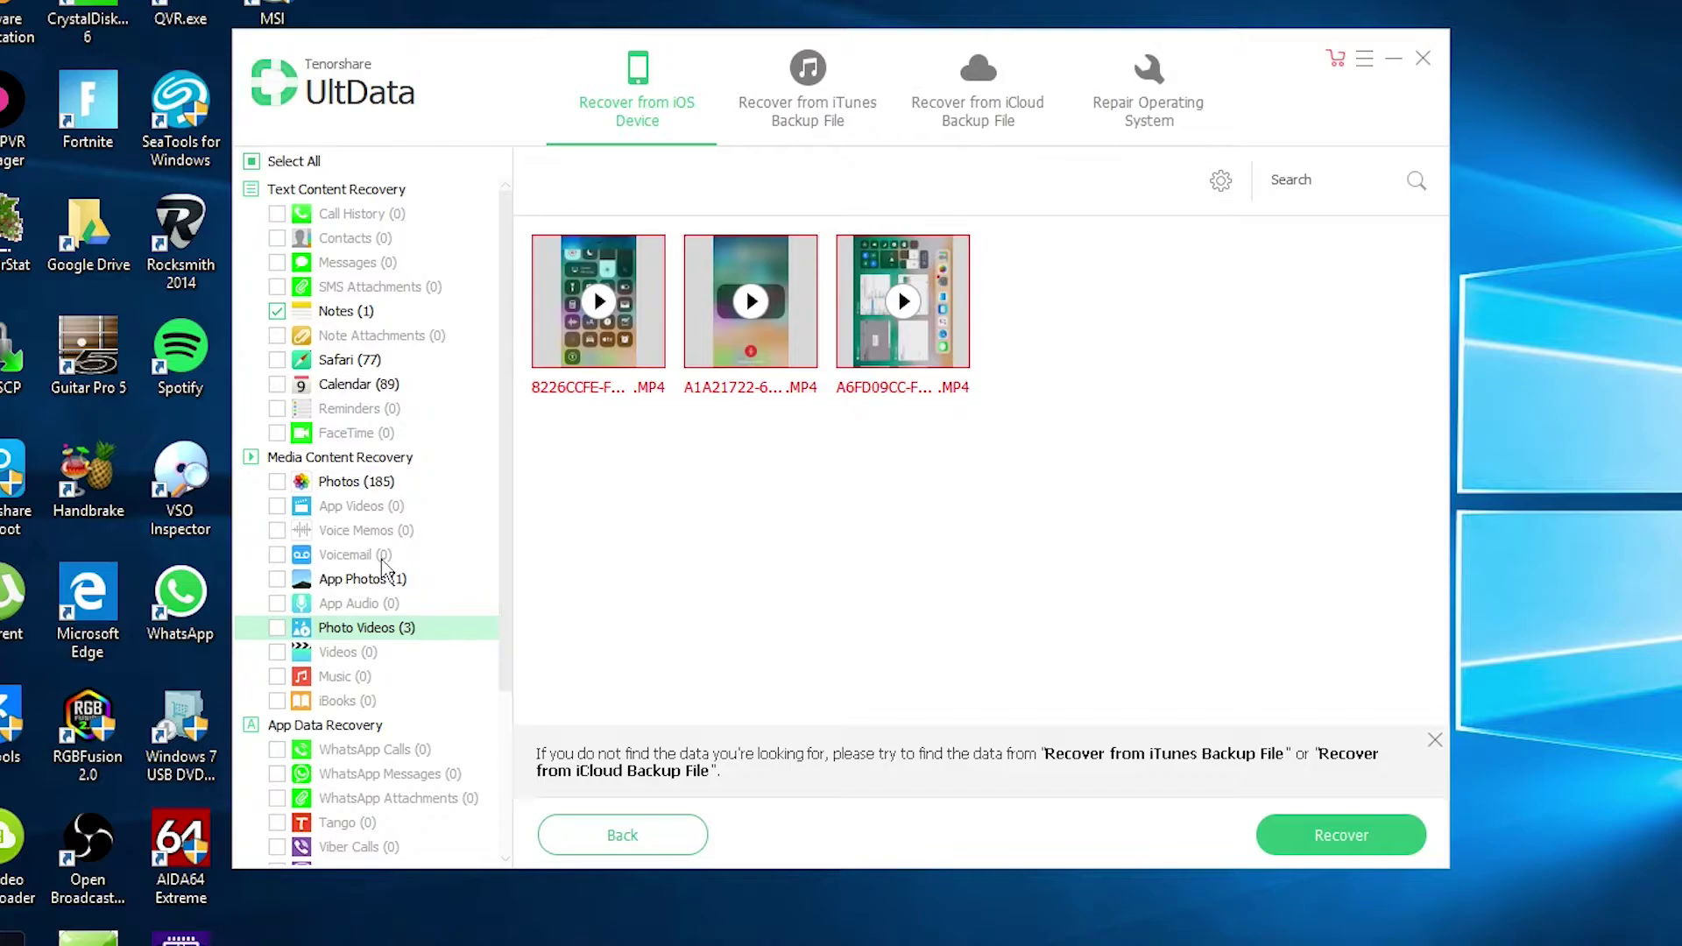
# Switch to Recover from iTunes Backup File, confirming the exit from device scan results
pyautogui.click(807, 93)
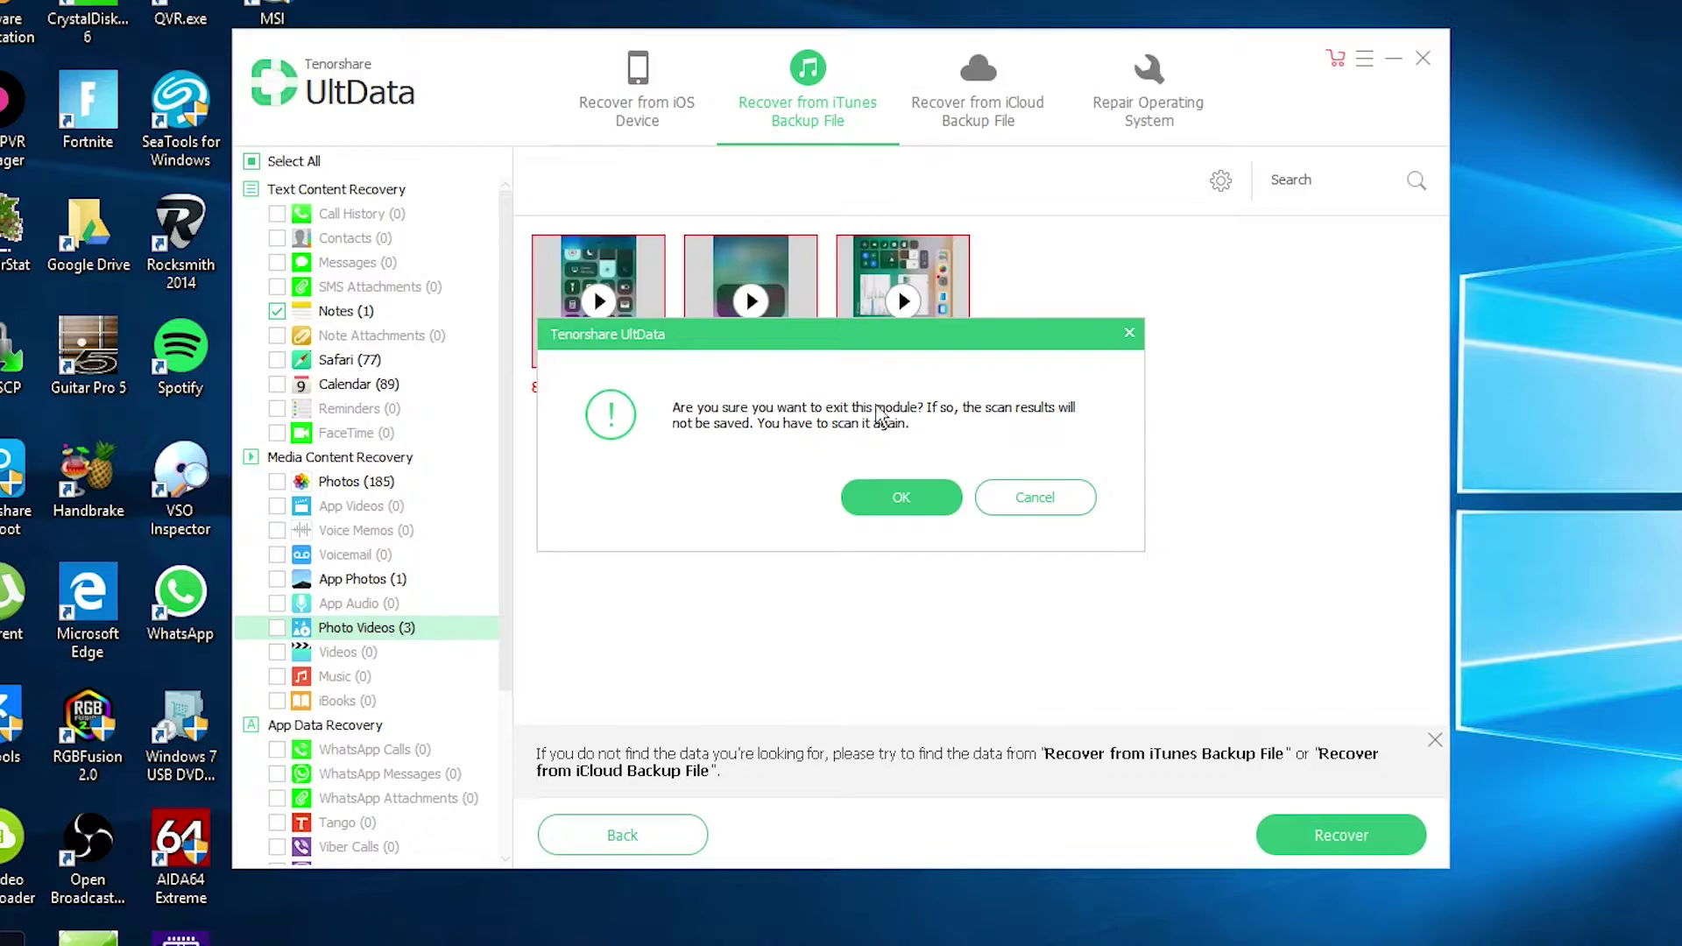
pyautogui.click(901, 496)
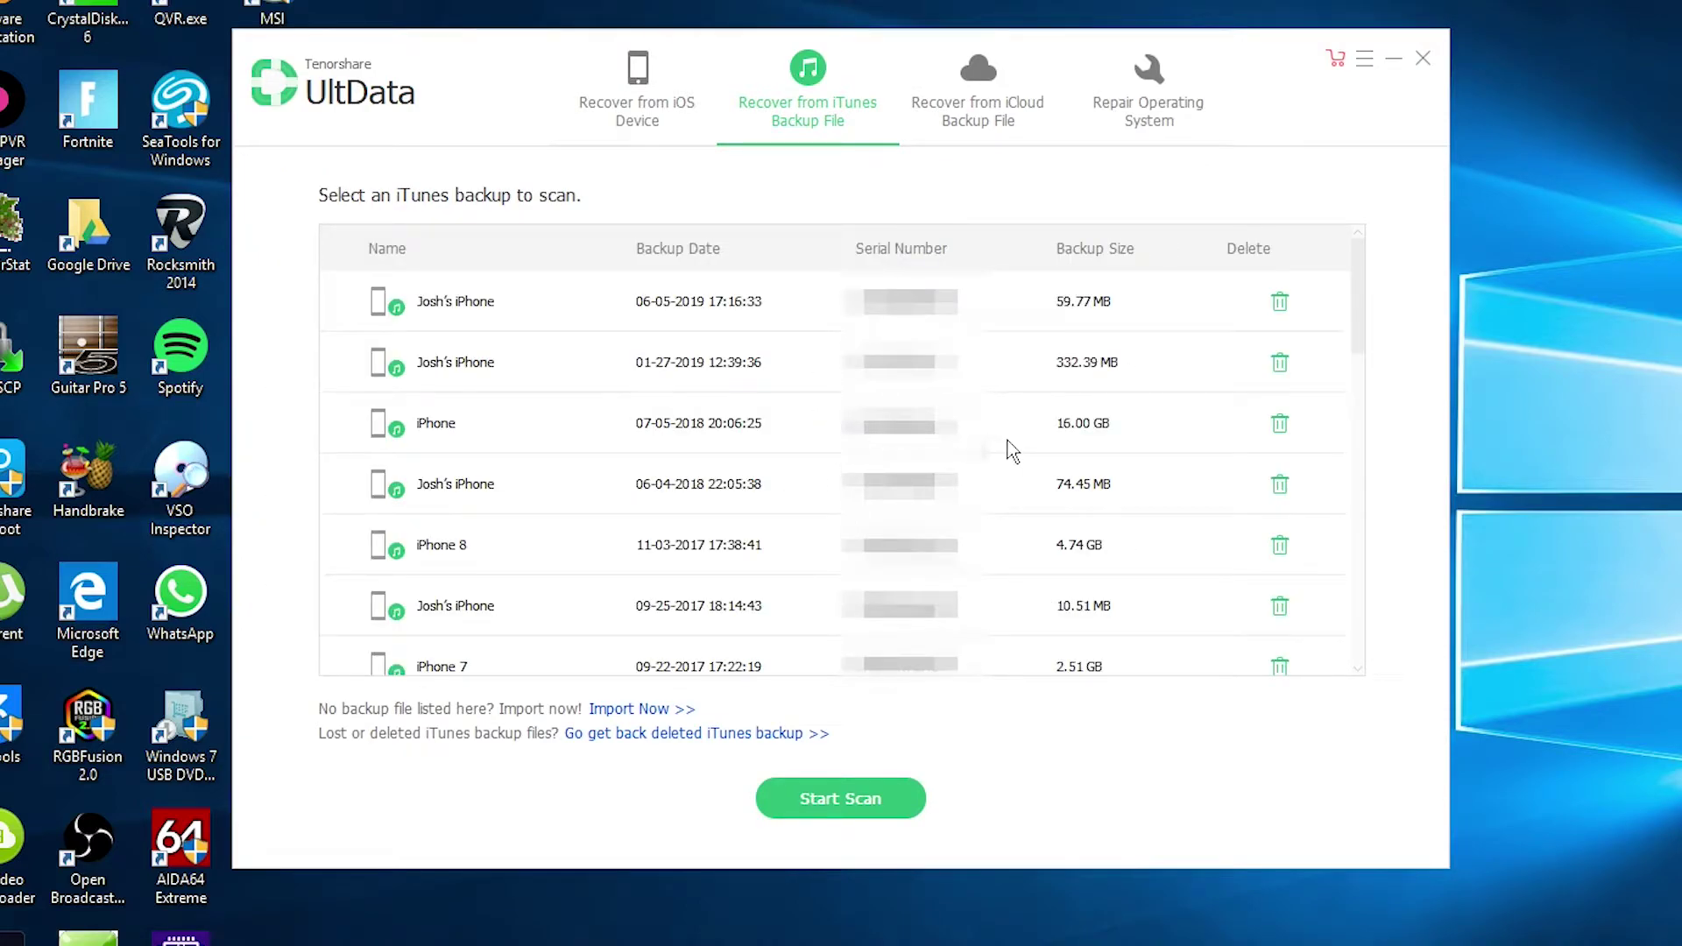
pyautogui.scroll(-5, 1009, 448)
pyautogui.scroll(-3, 1010, 449)
pyautogui.scroll(-3, 1009, 439)
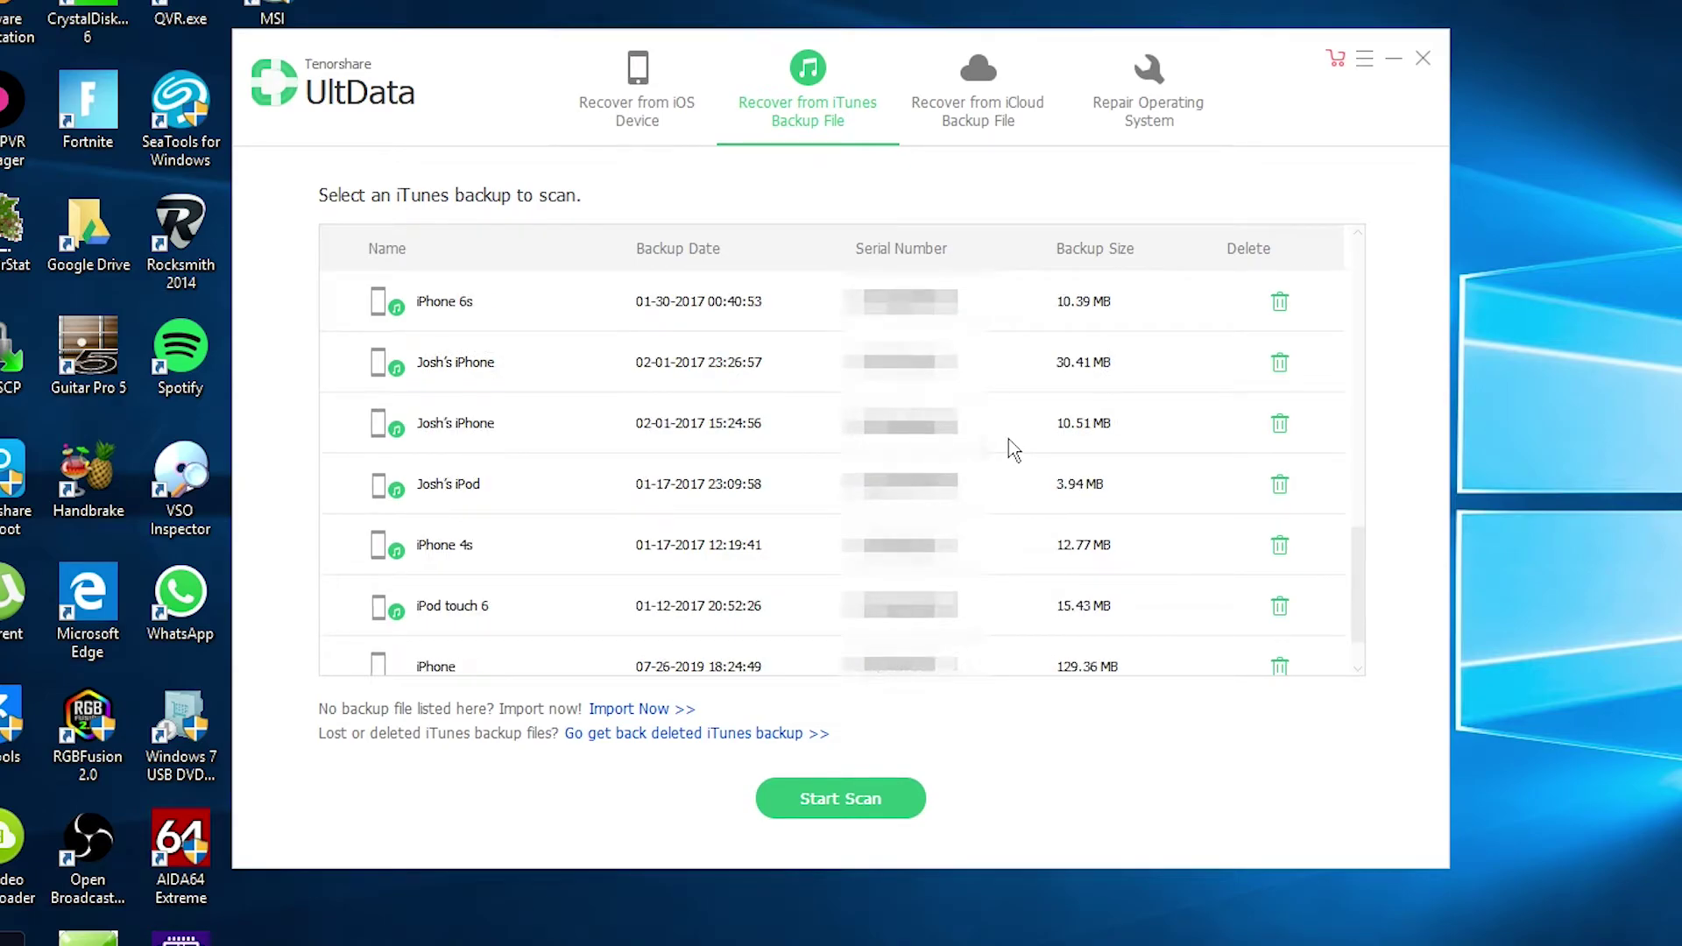
pyautogui.scroll(-2, 1008, 440)
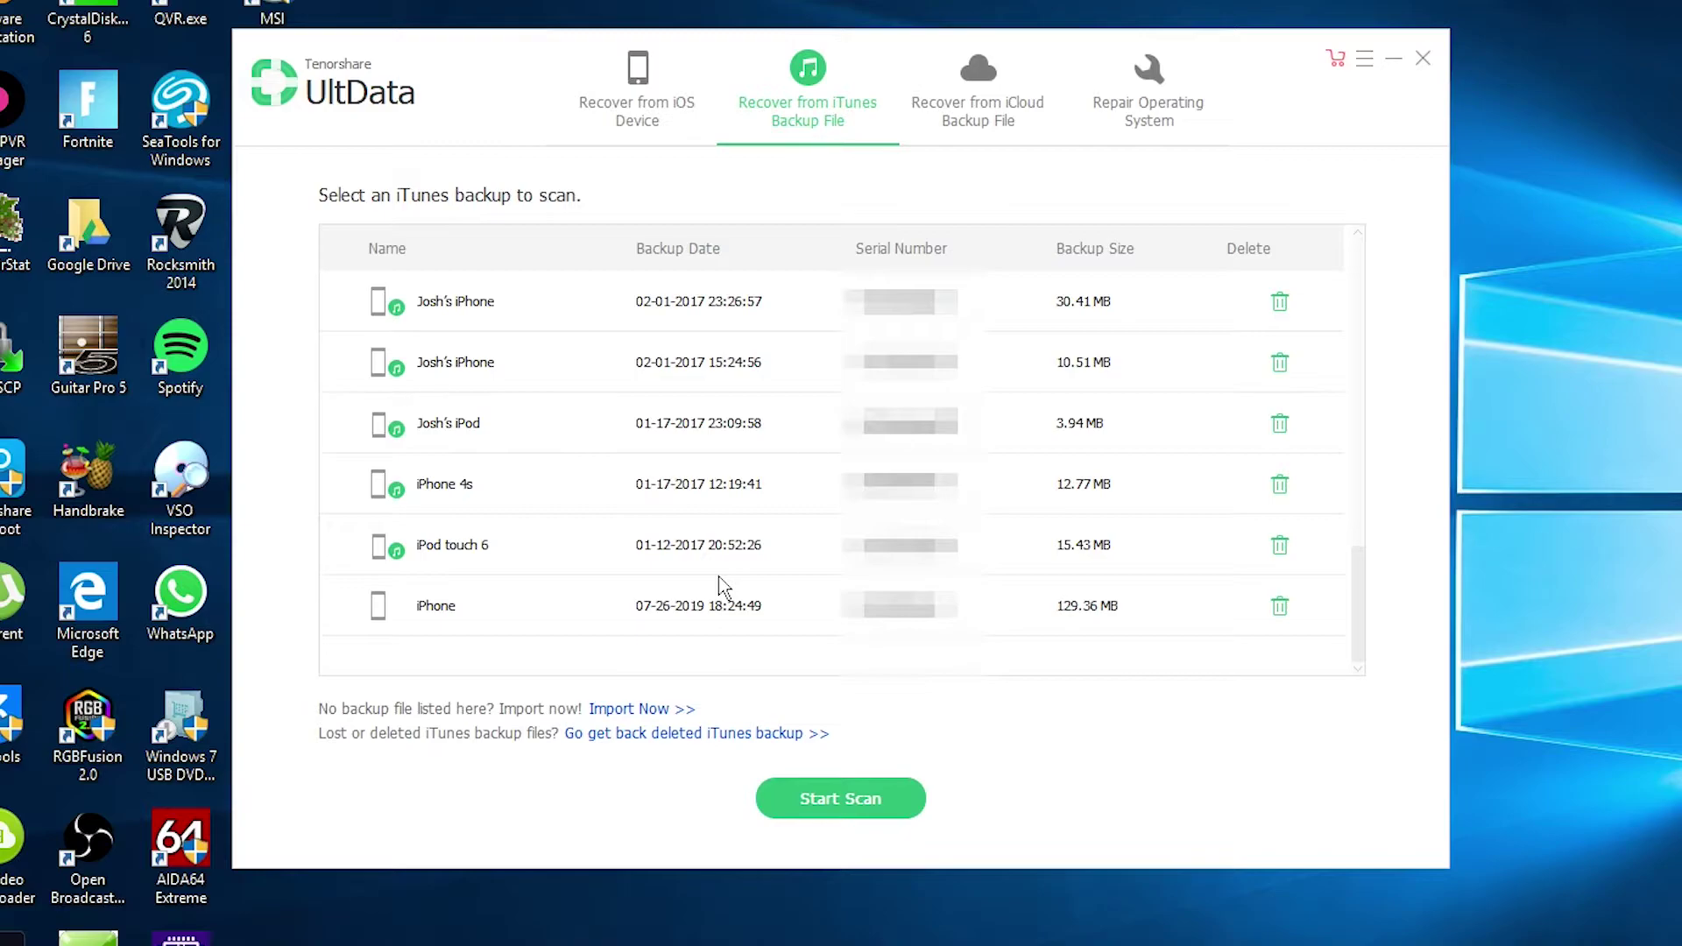
pyautogui.scroll(3, 720, 584)
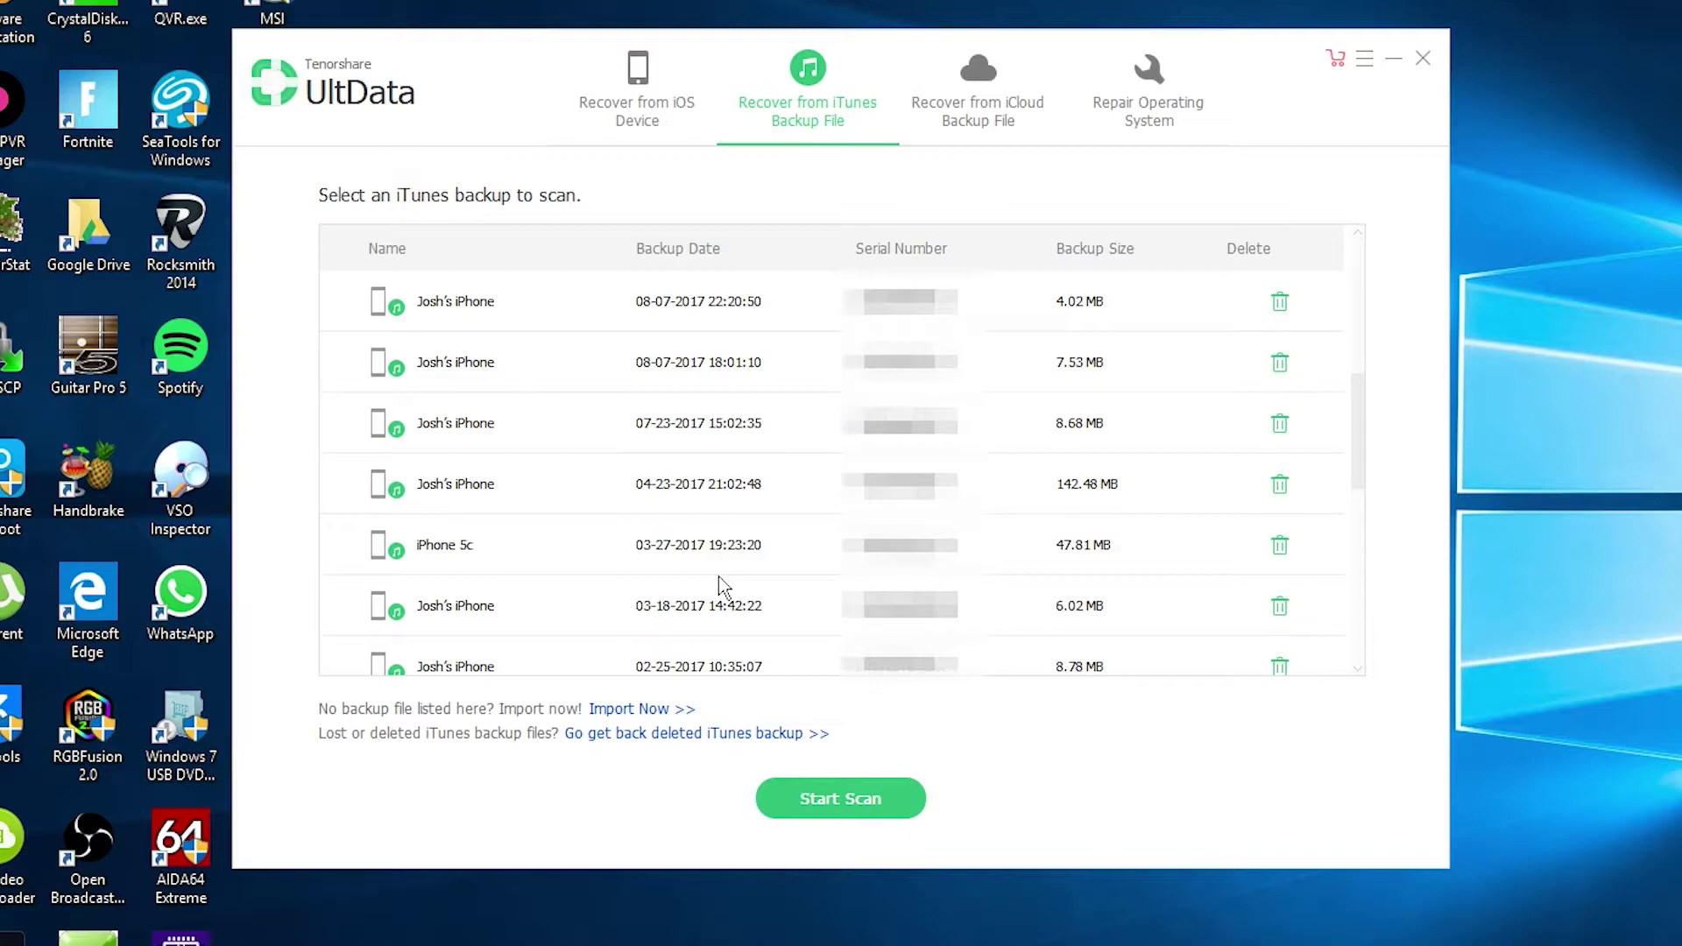
pyautogui.scroll(5, 726, 562)
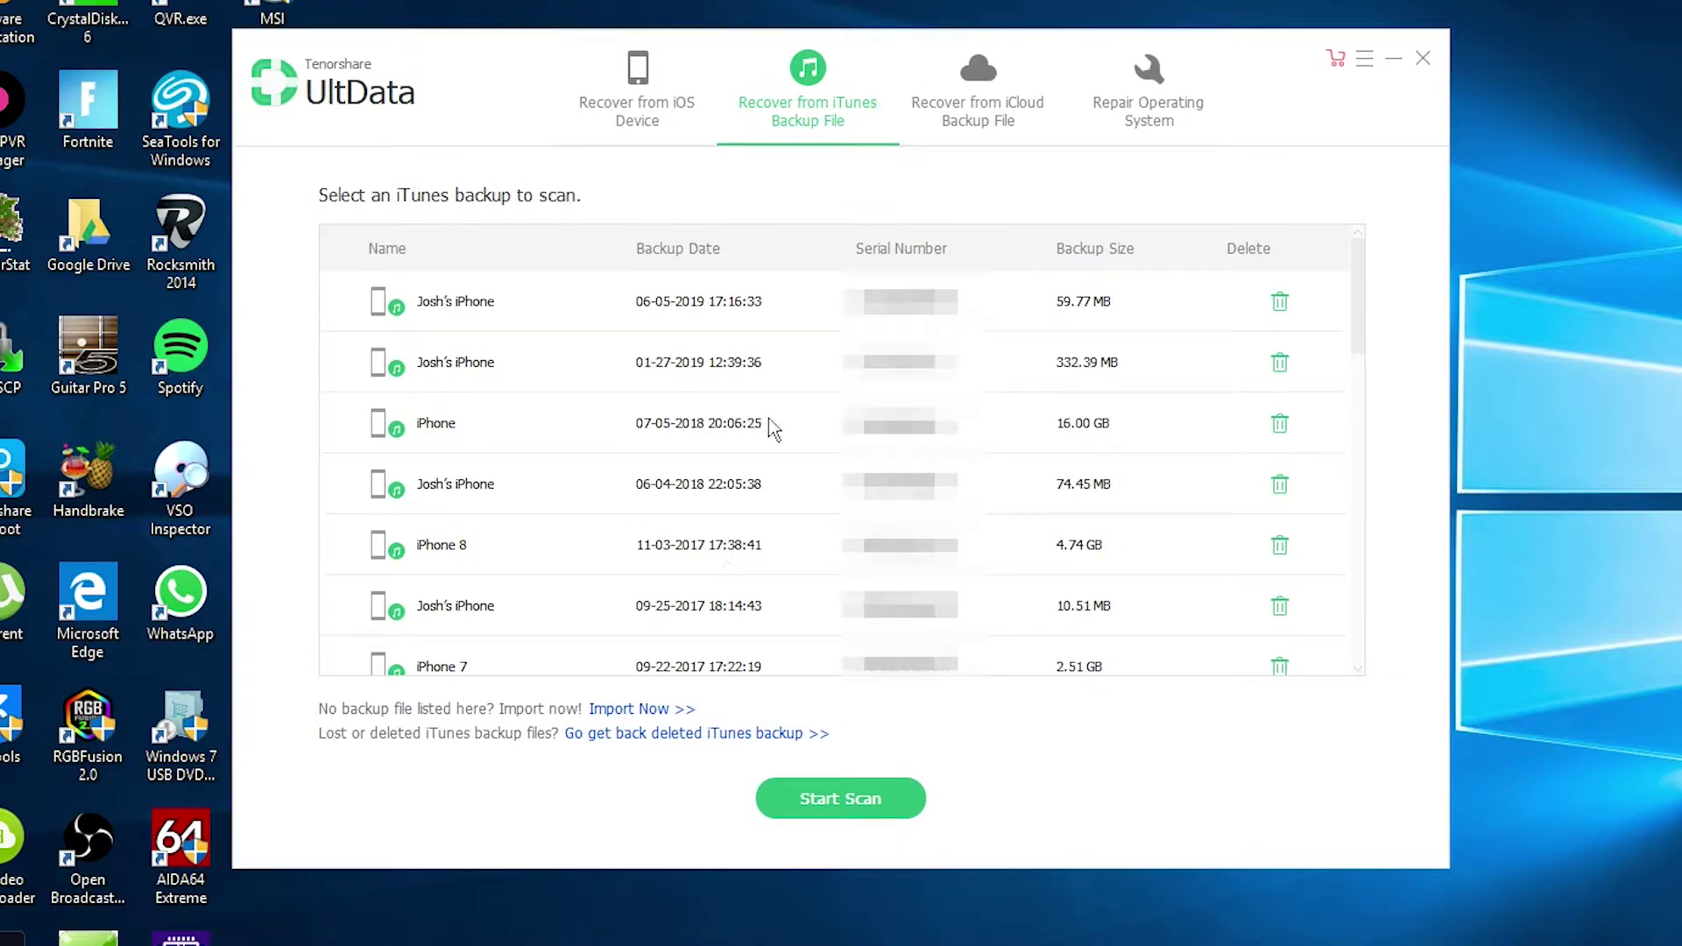
pyautogui.click(770, 425)
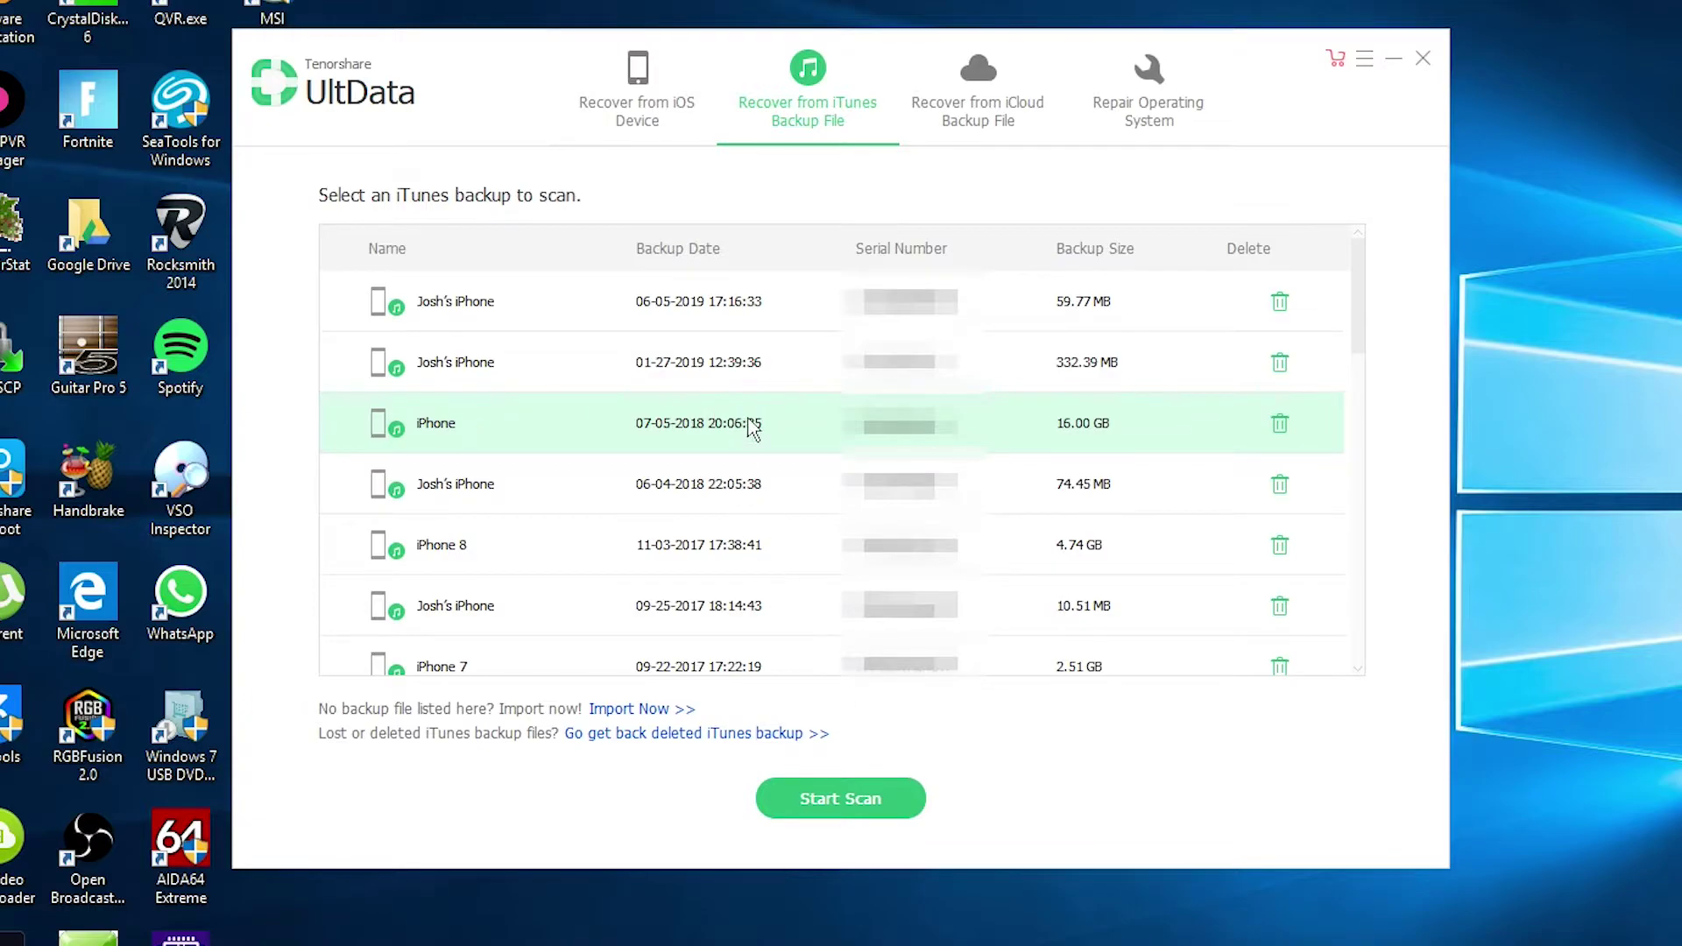
pyautogui.scroll(-5, 811, 647)
pyautogui.click(789, 423)
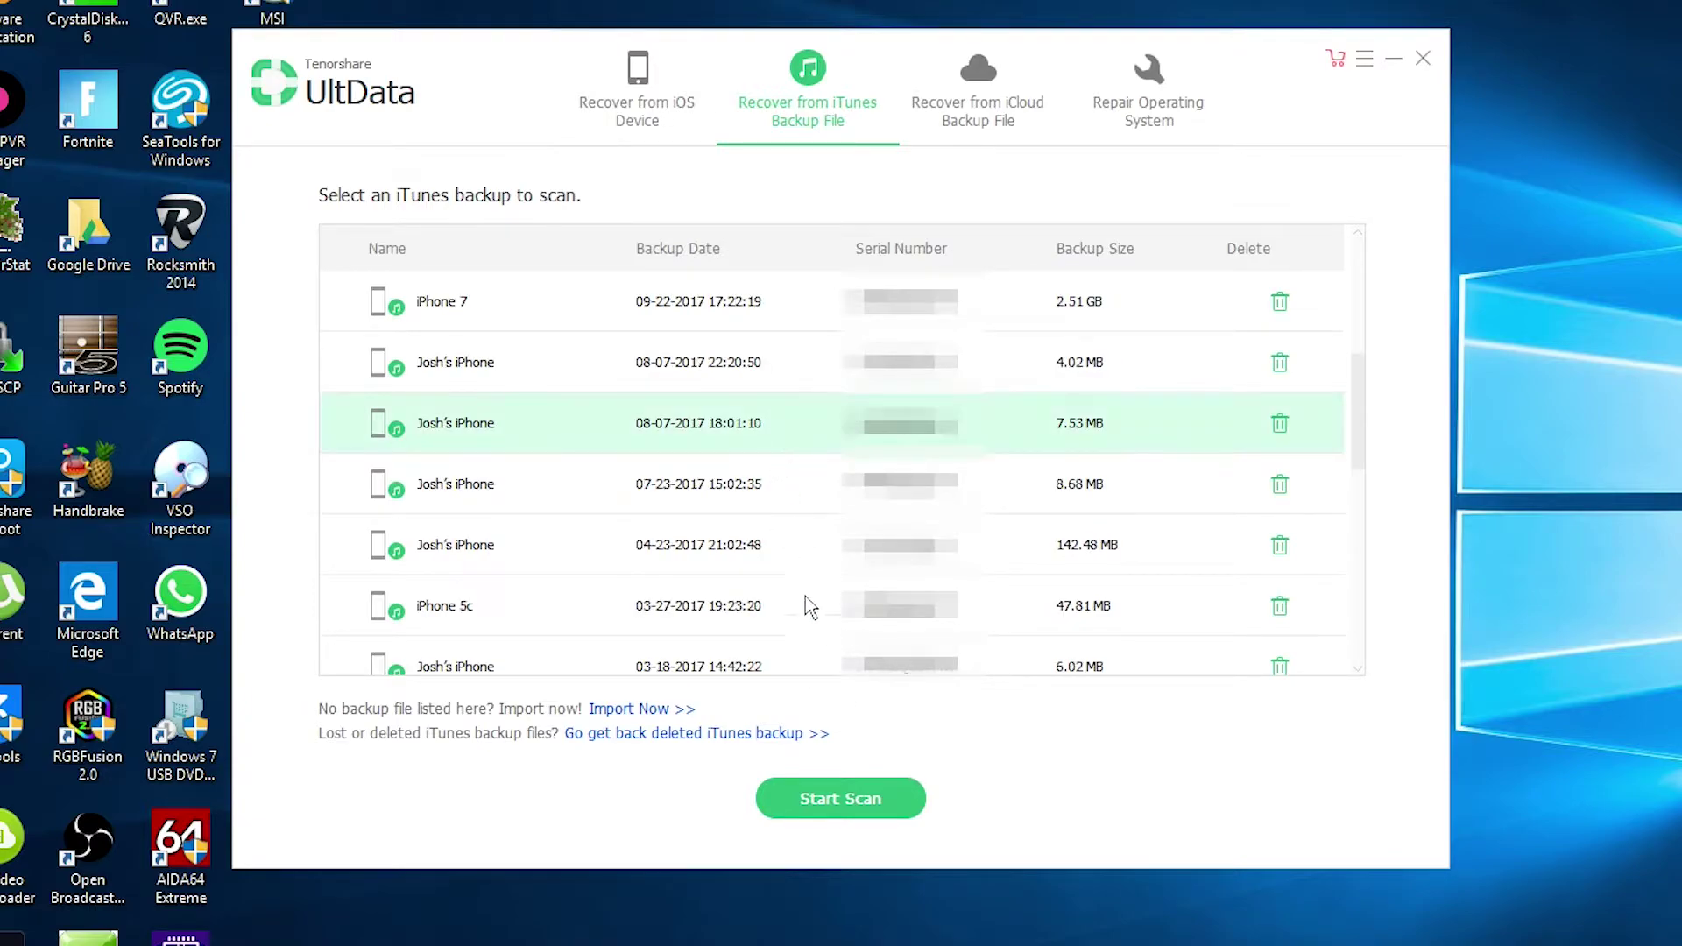
pyautogui.click(840, 798)
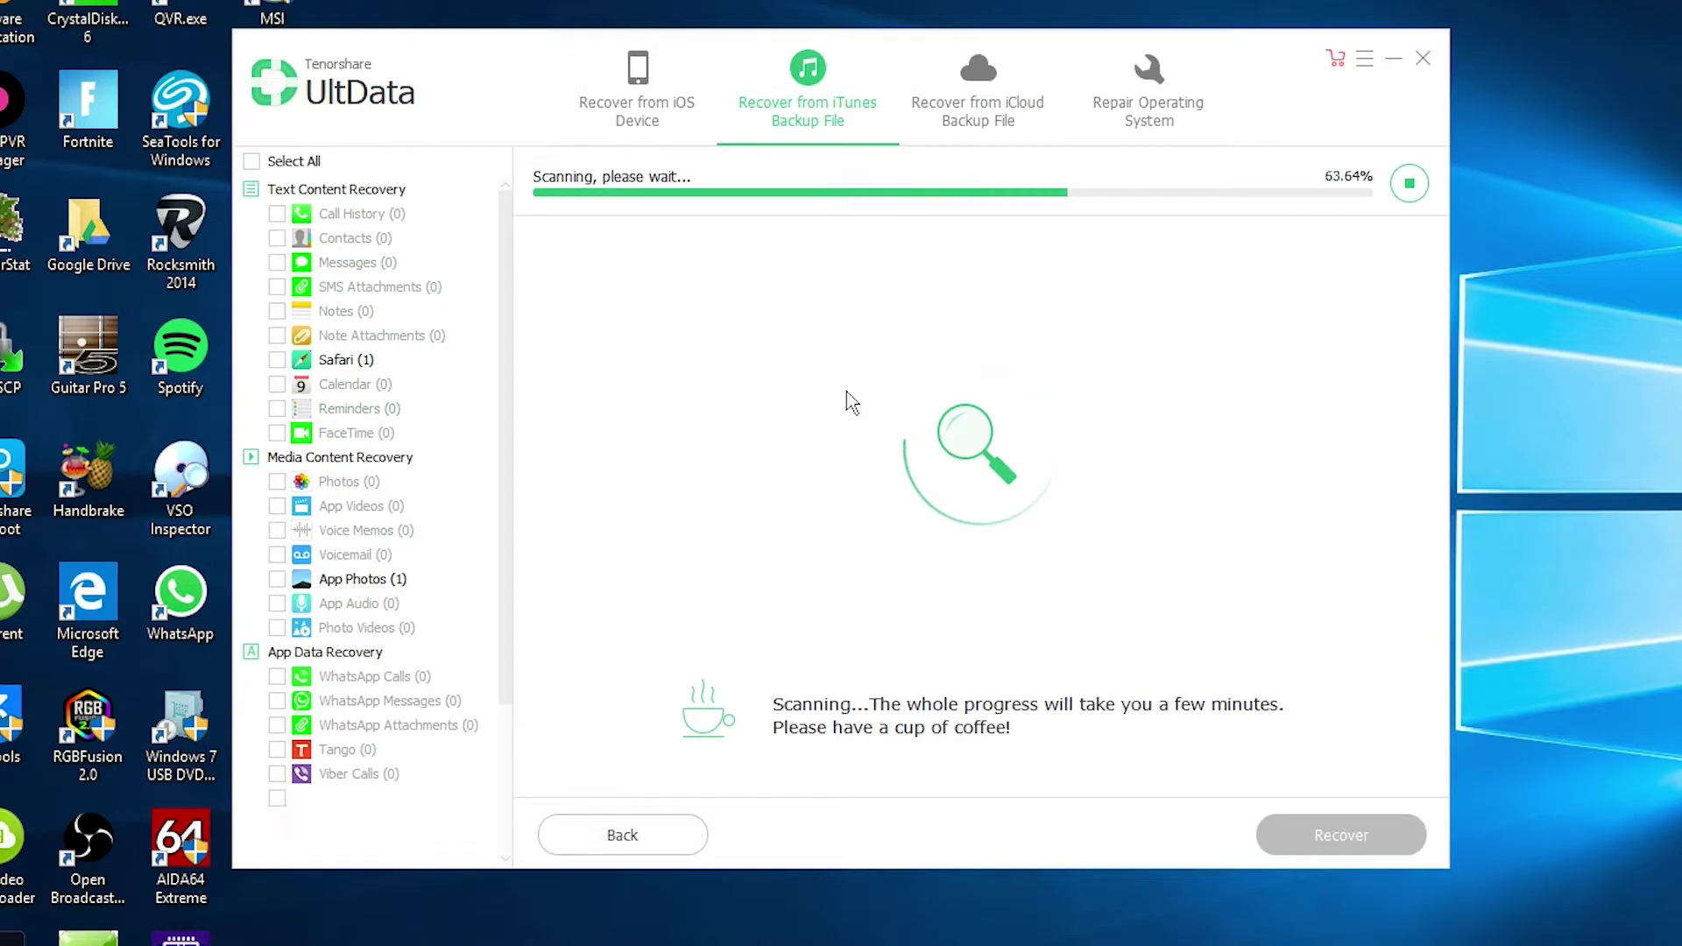
pyautogui.scroll(-3, 319, 396)
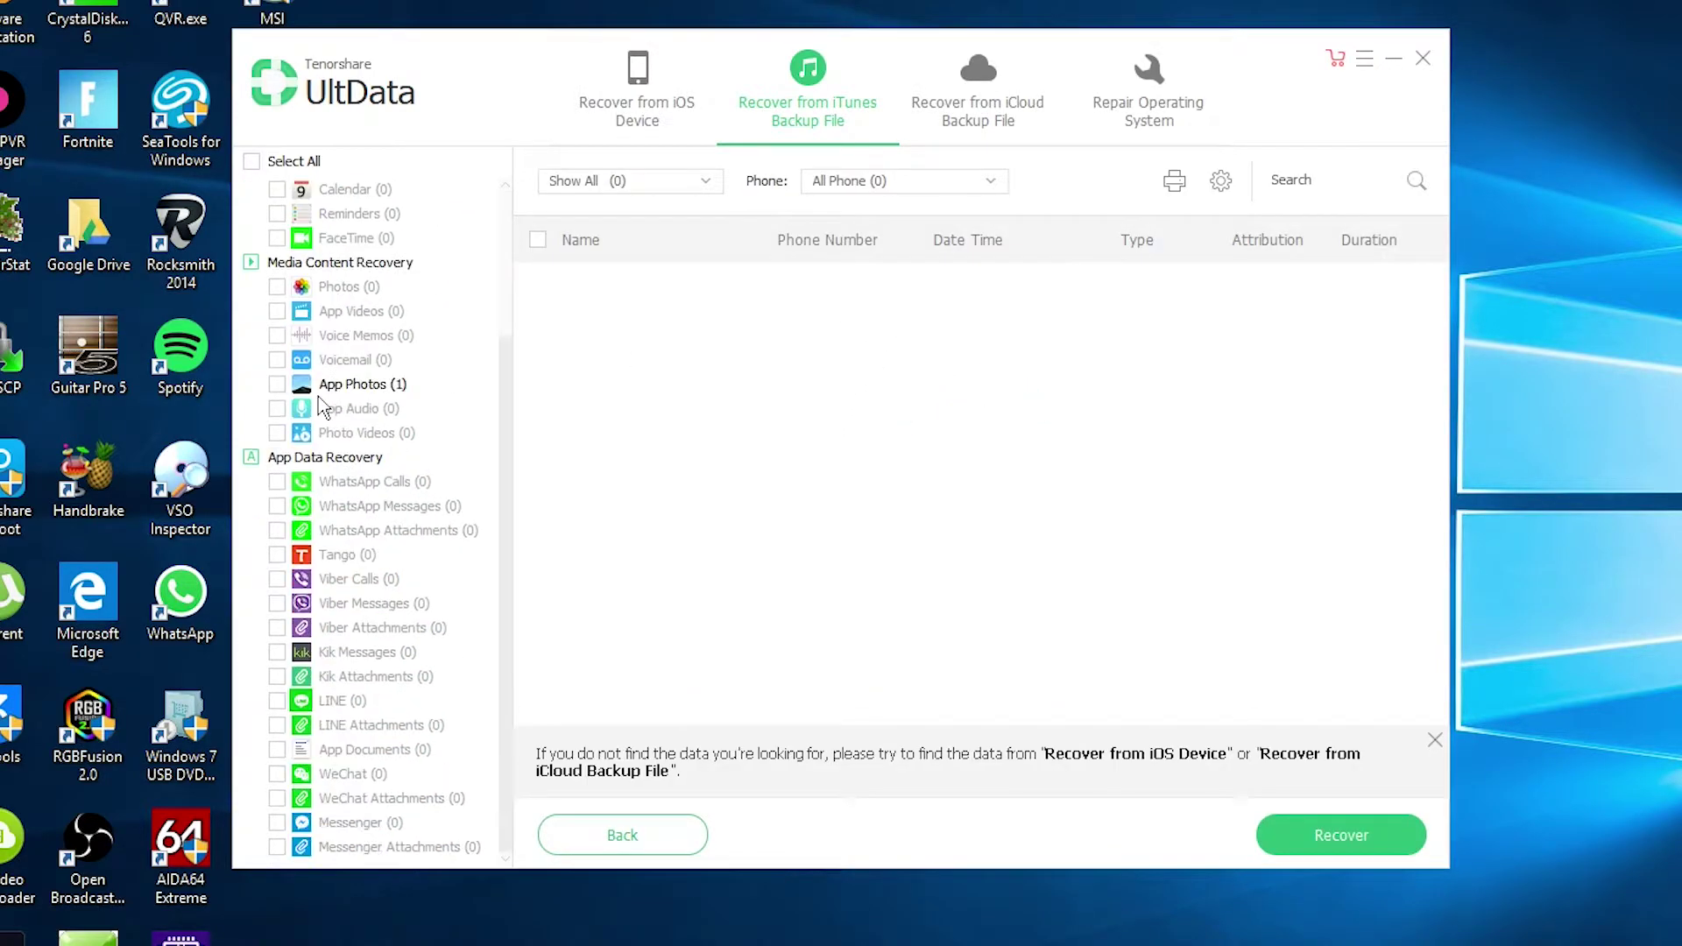
pyautogui.scroll(3, 318, 395)
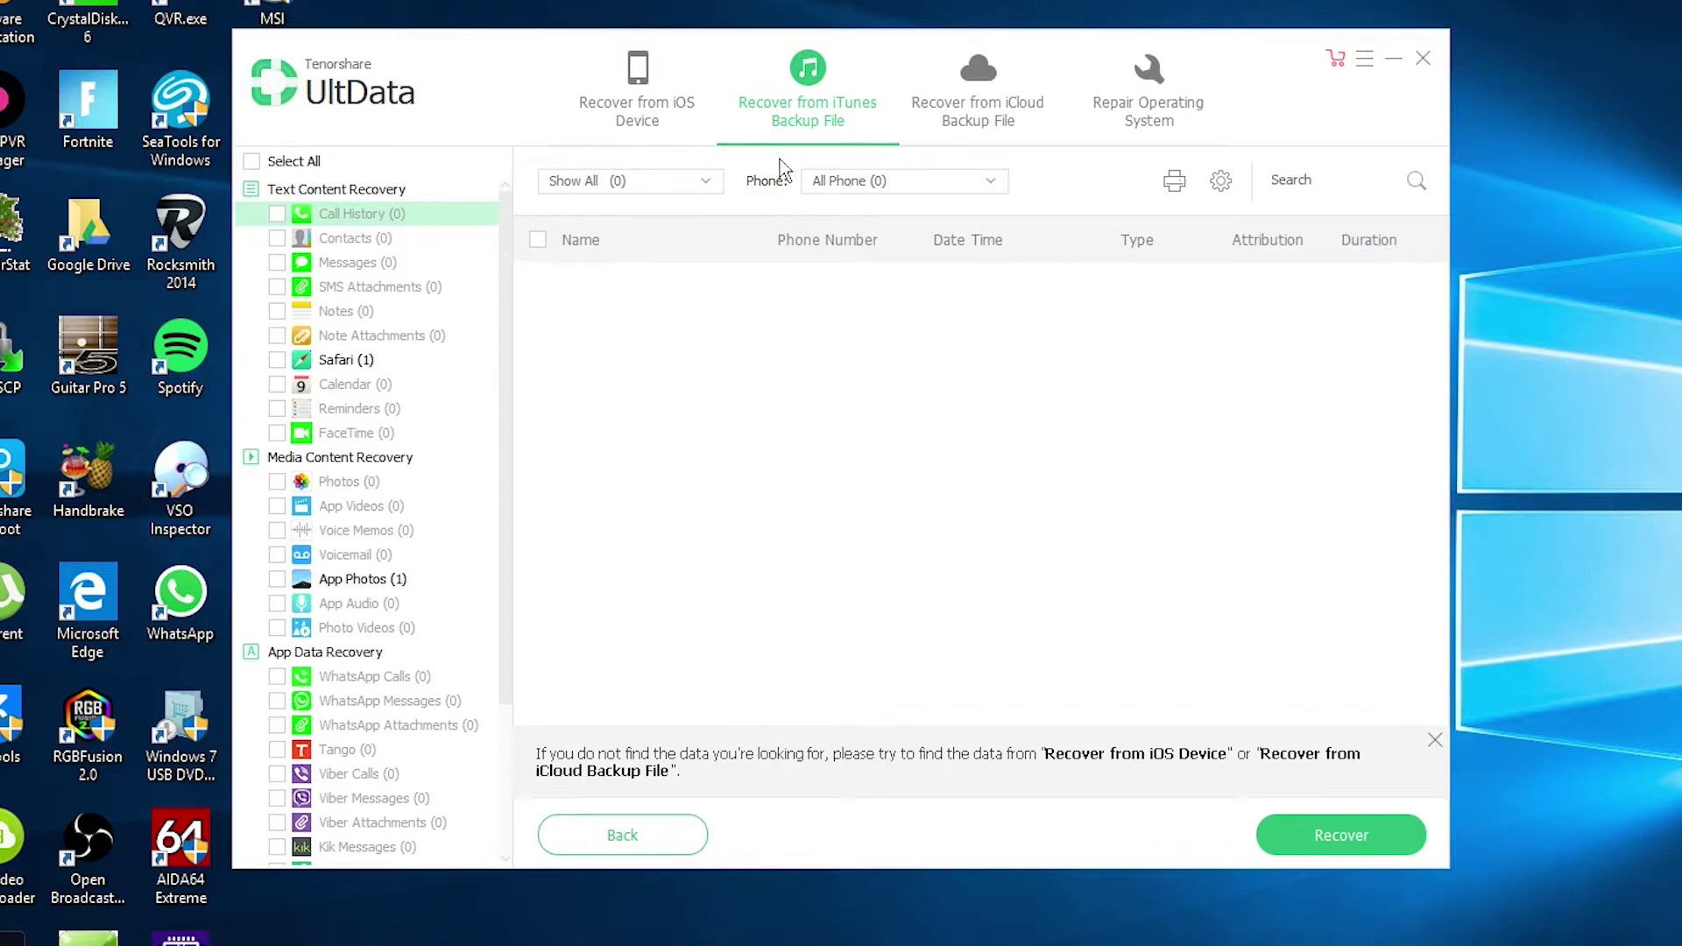
# Switch to iCloud backup recovery, discard current results, and sign in with the Apple ID
pyautogui.click(976, 112)
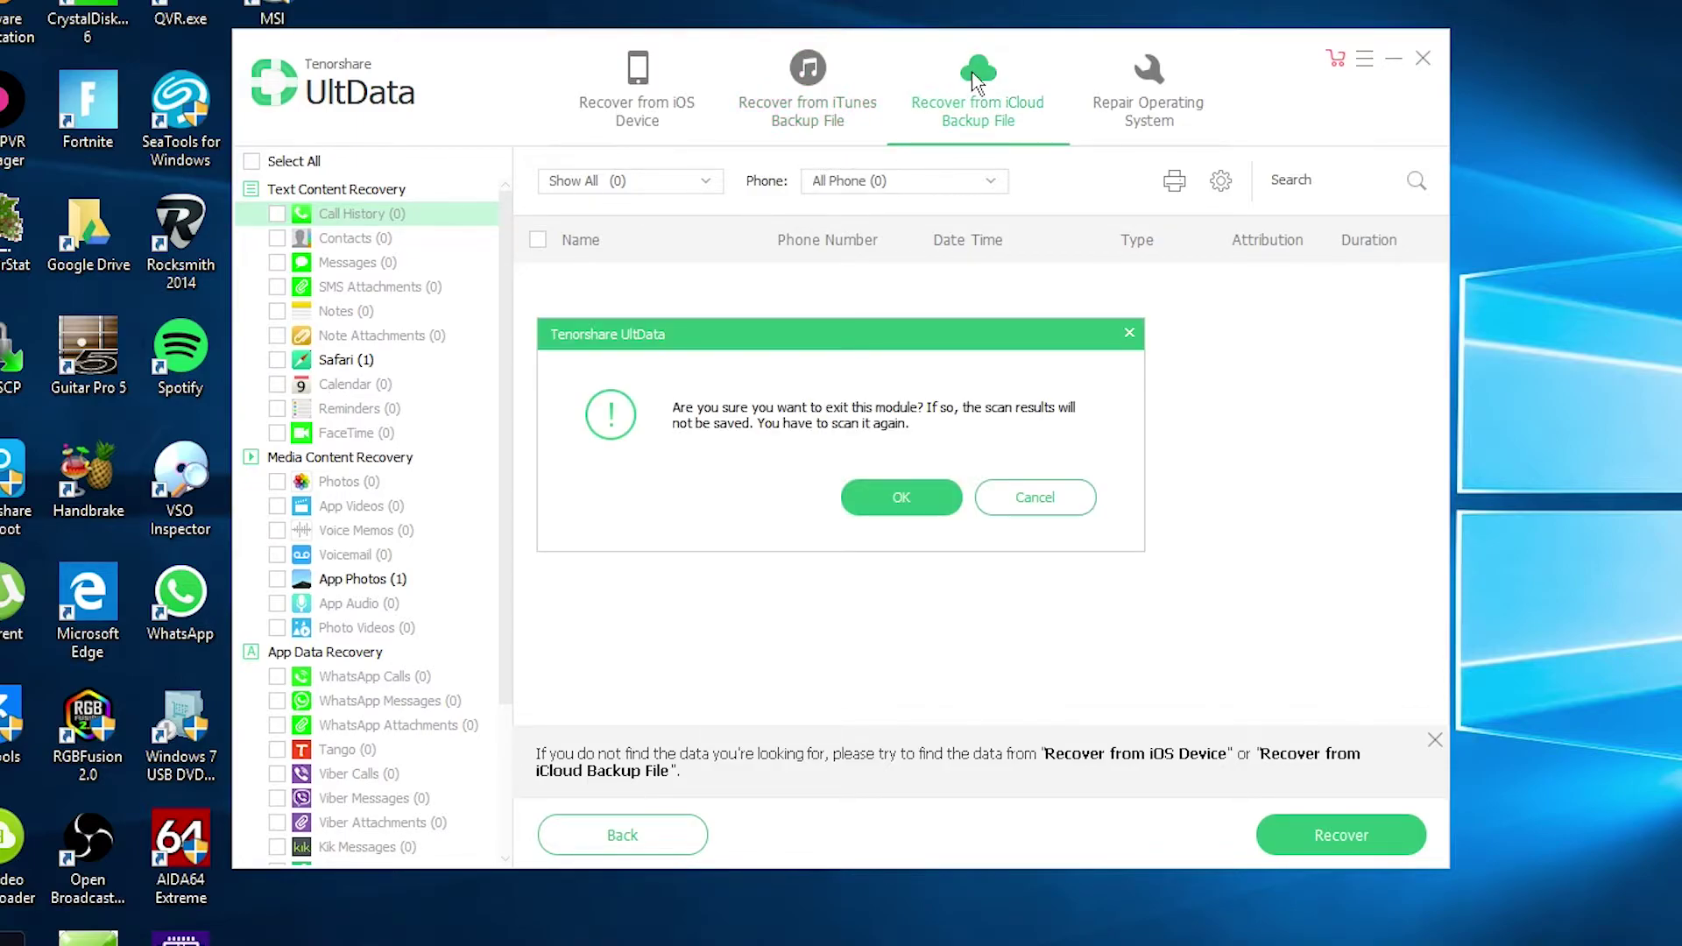
pyautogui.click(904, 495)
pyautogui.click(726, 495)
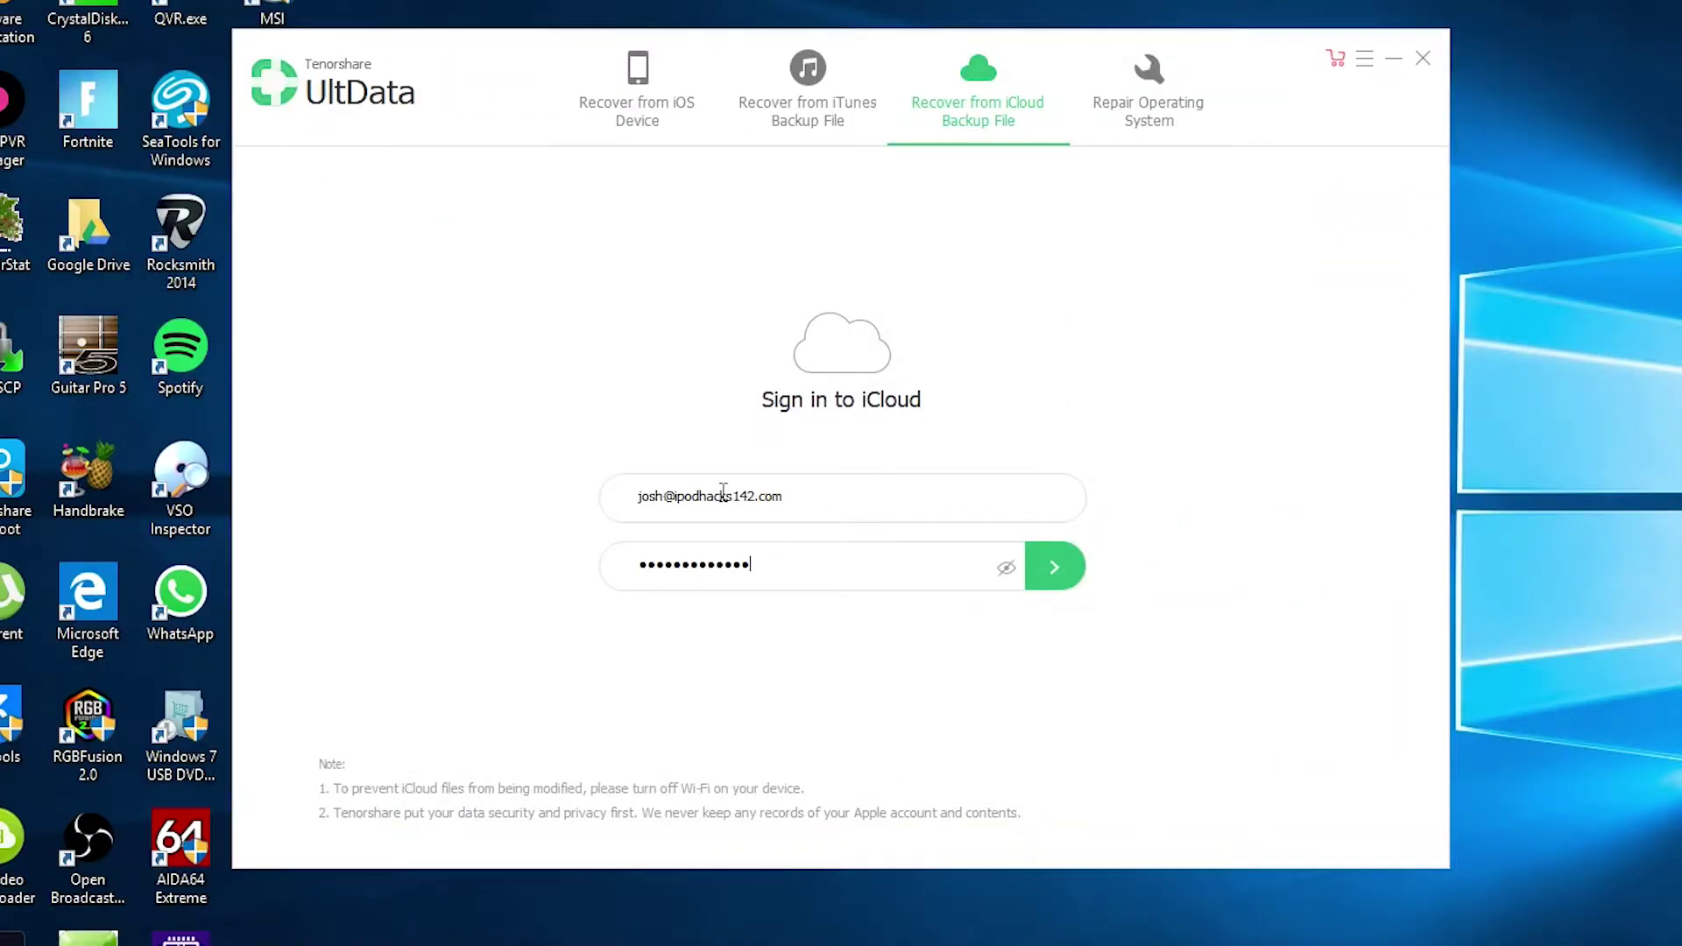
pyautogui.press('Return')
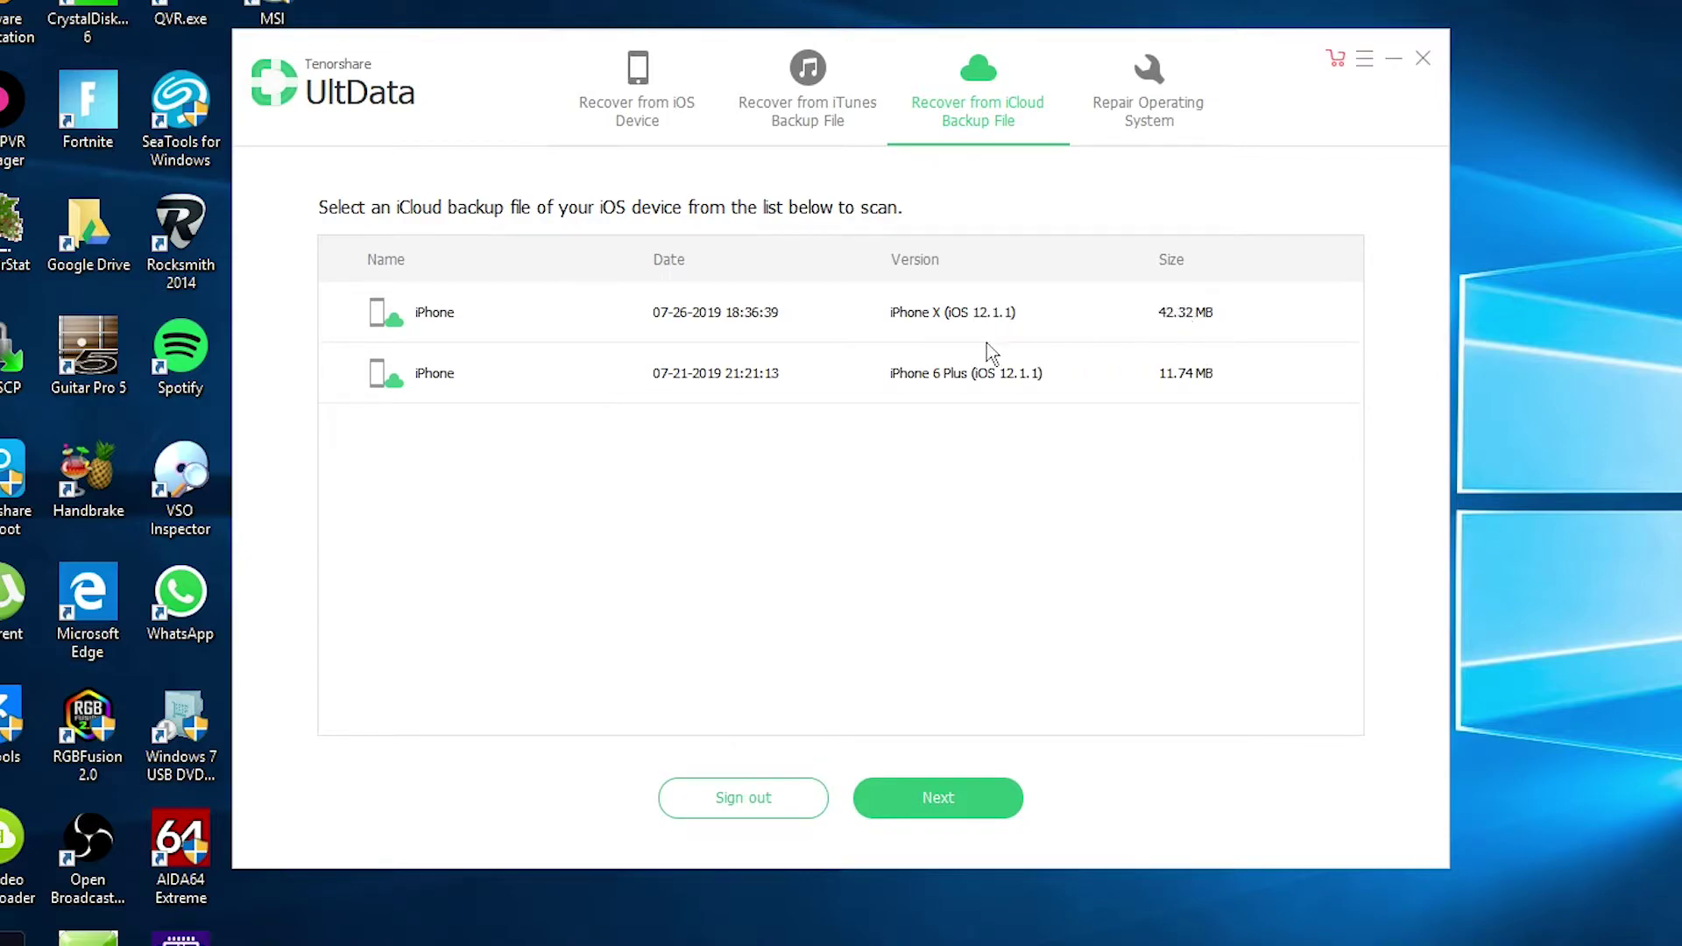
# Choose the 07-26-2019 iPhone X backup, select all data types, and start downloading
pyautogui.click(829, 317)
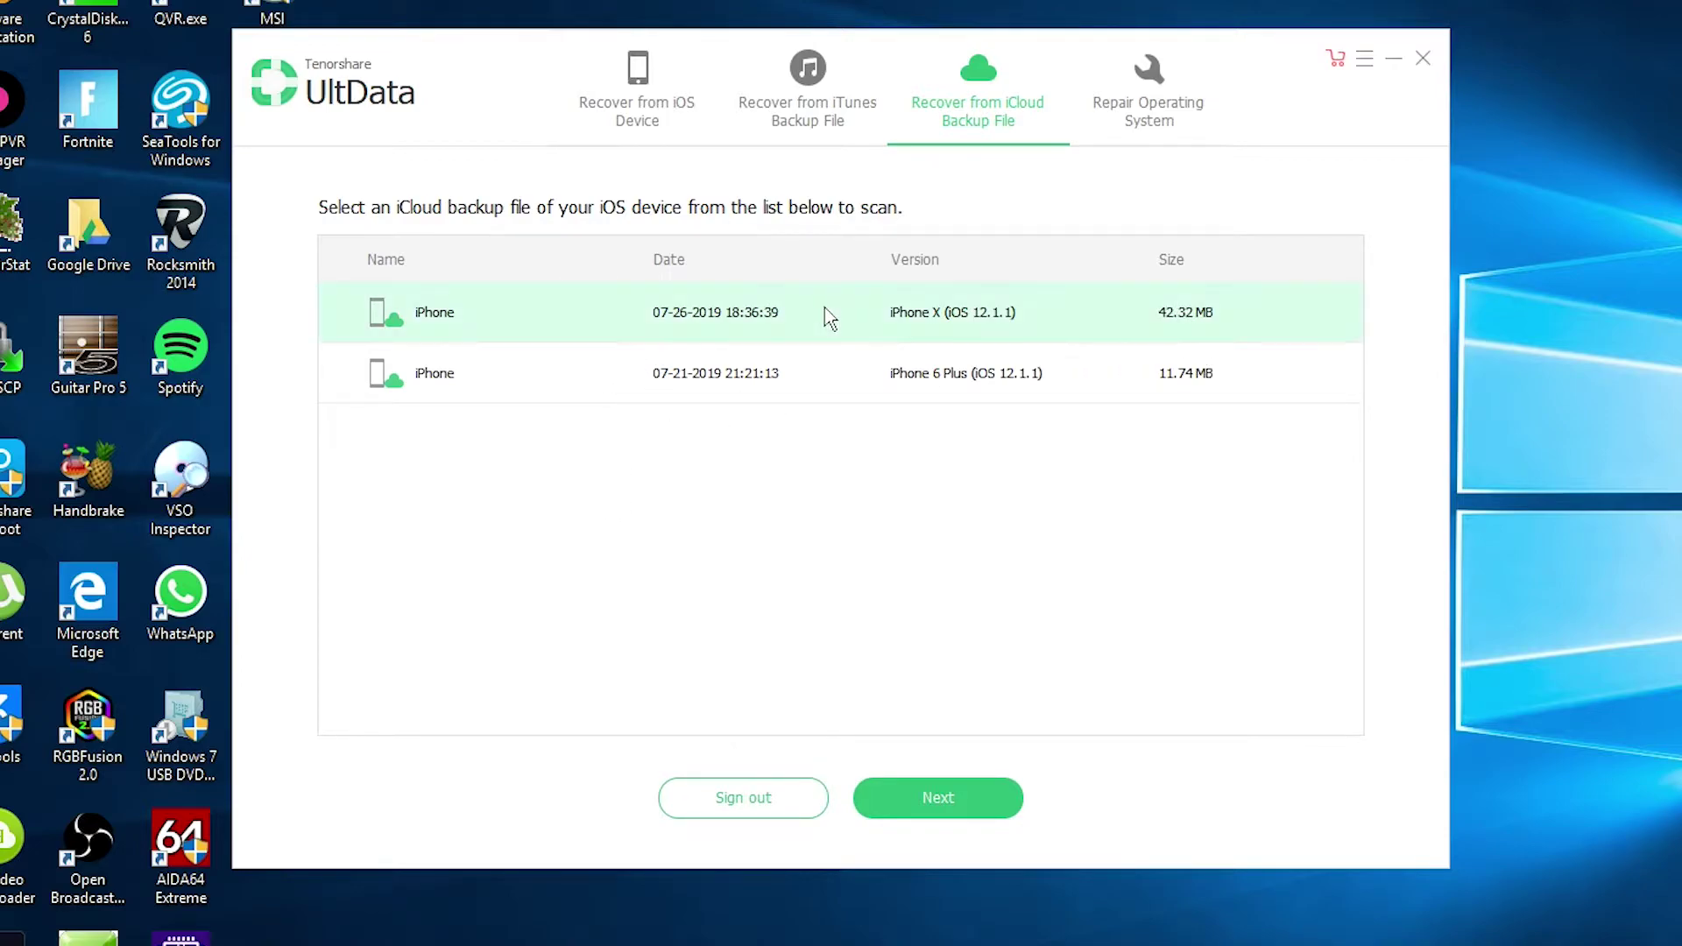
pyautogui.click(937, 798)
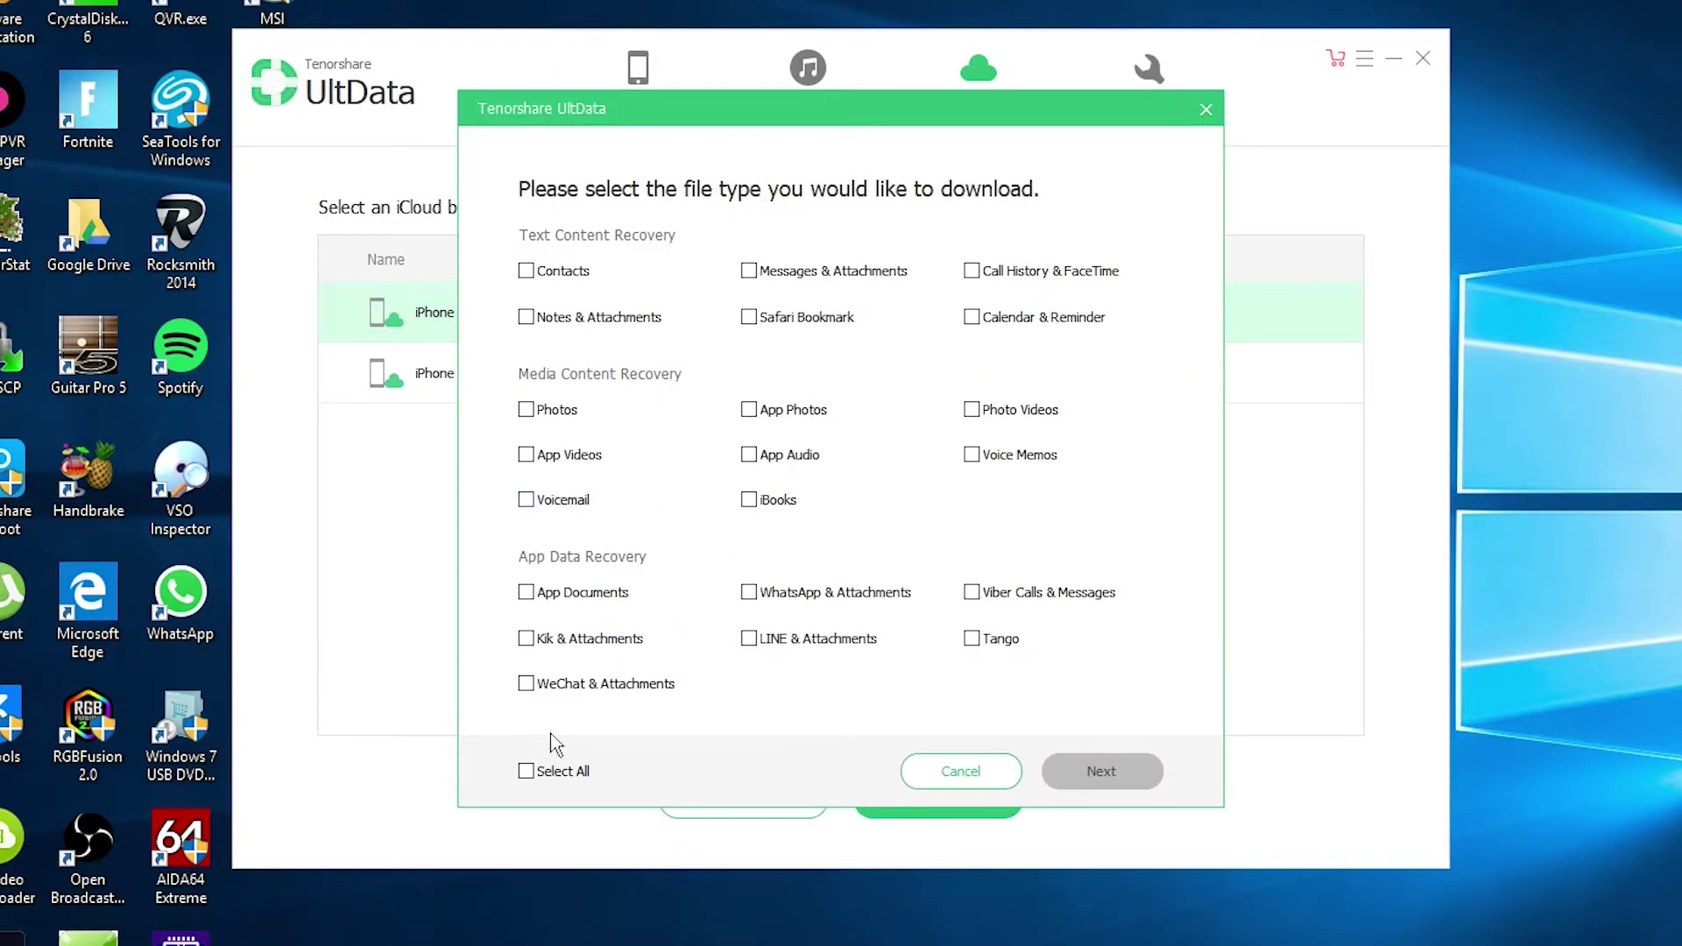
pyautogui.click(525, 771)
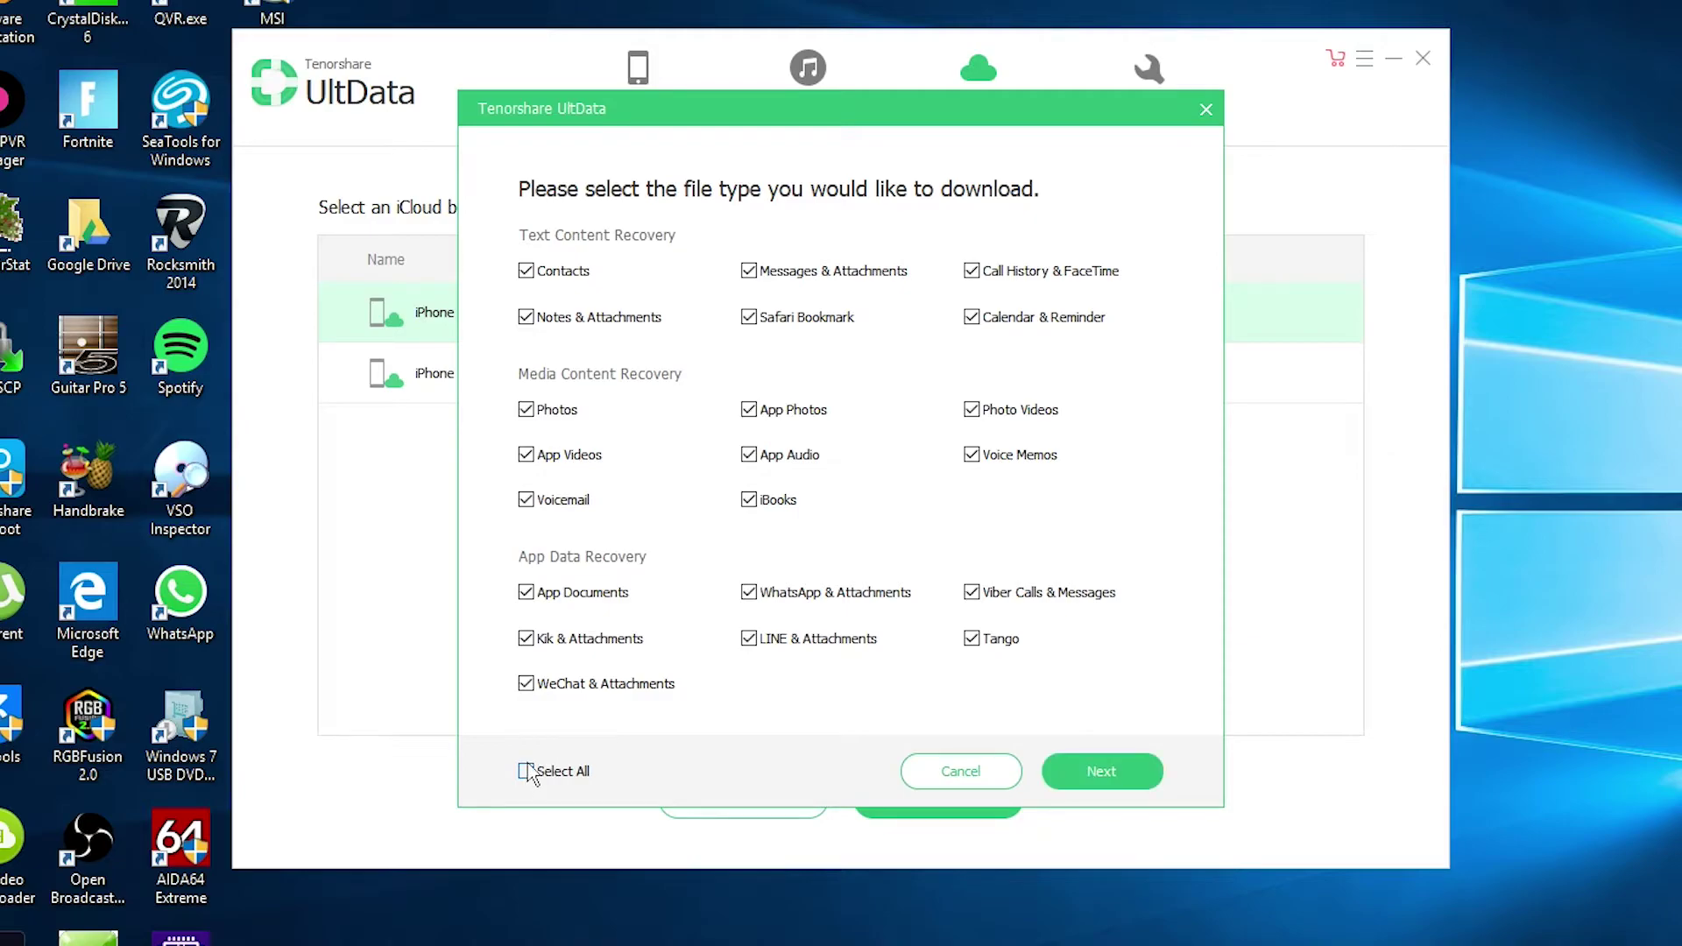
pyautogui.click(1091, 773)
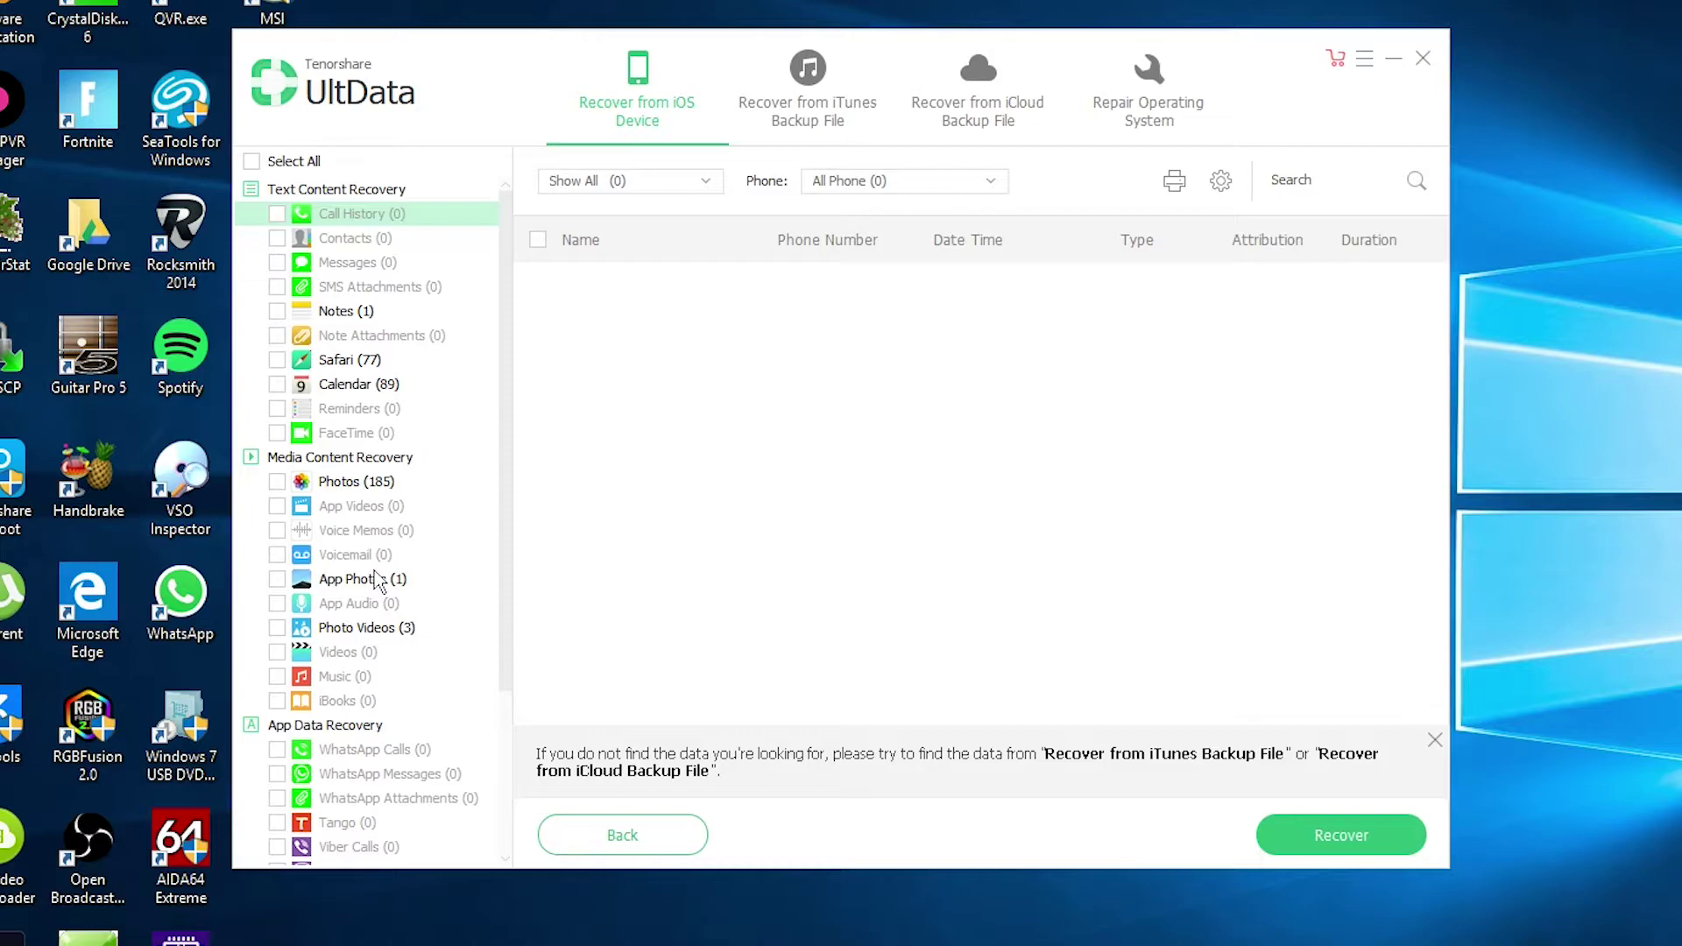
# Mark photos IMG_0001 through IMG_0011 in the Photos category for recovery
pyautogui.click(344, 482)
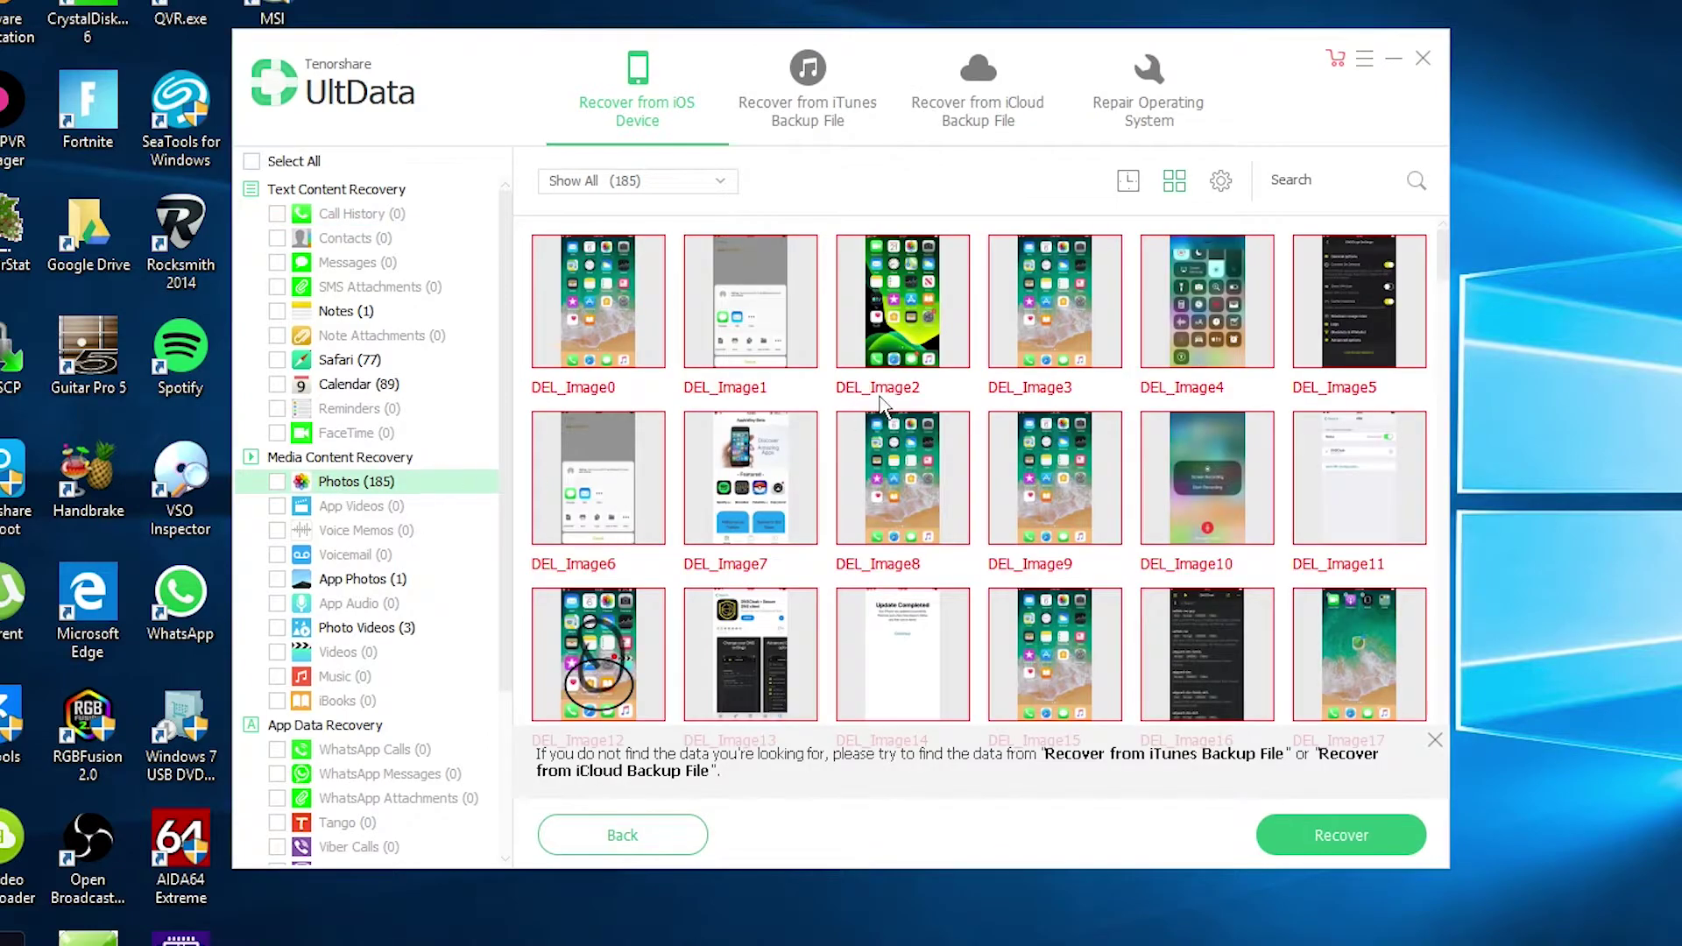
pyautogui.scroll(-5, 881, 407)
pyautogui.scroll(-5, 873, 415)
pyautogui.scroll(-5, 868, 420)
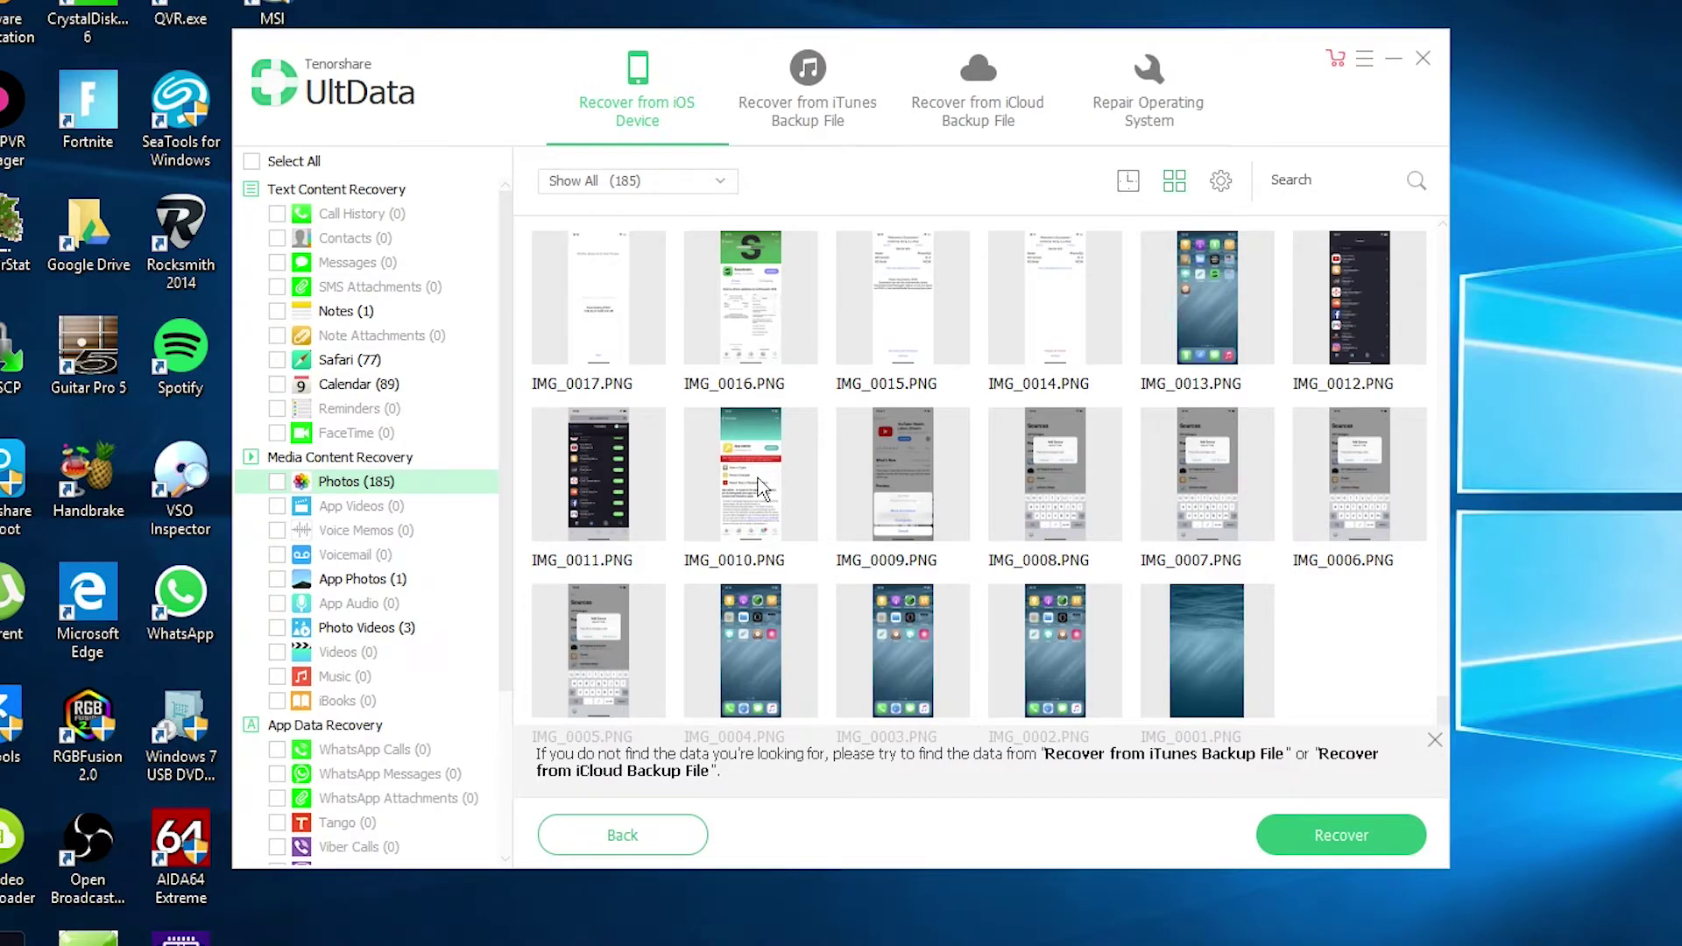
pyautogui.click(788, 484)
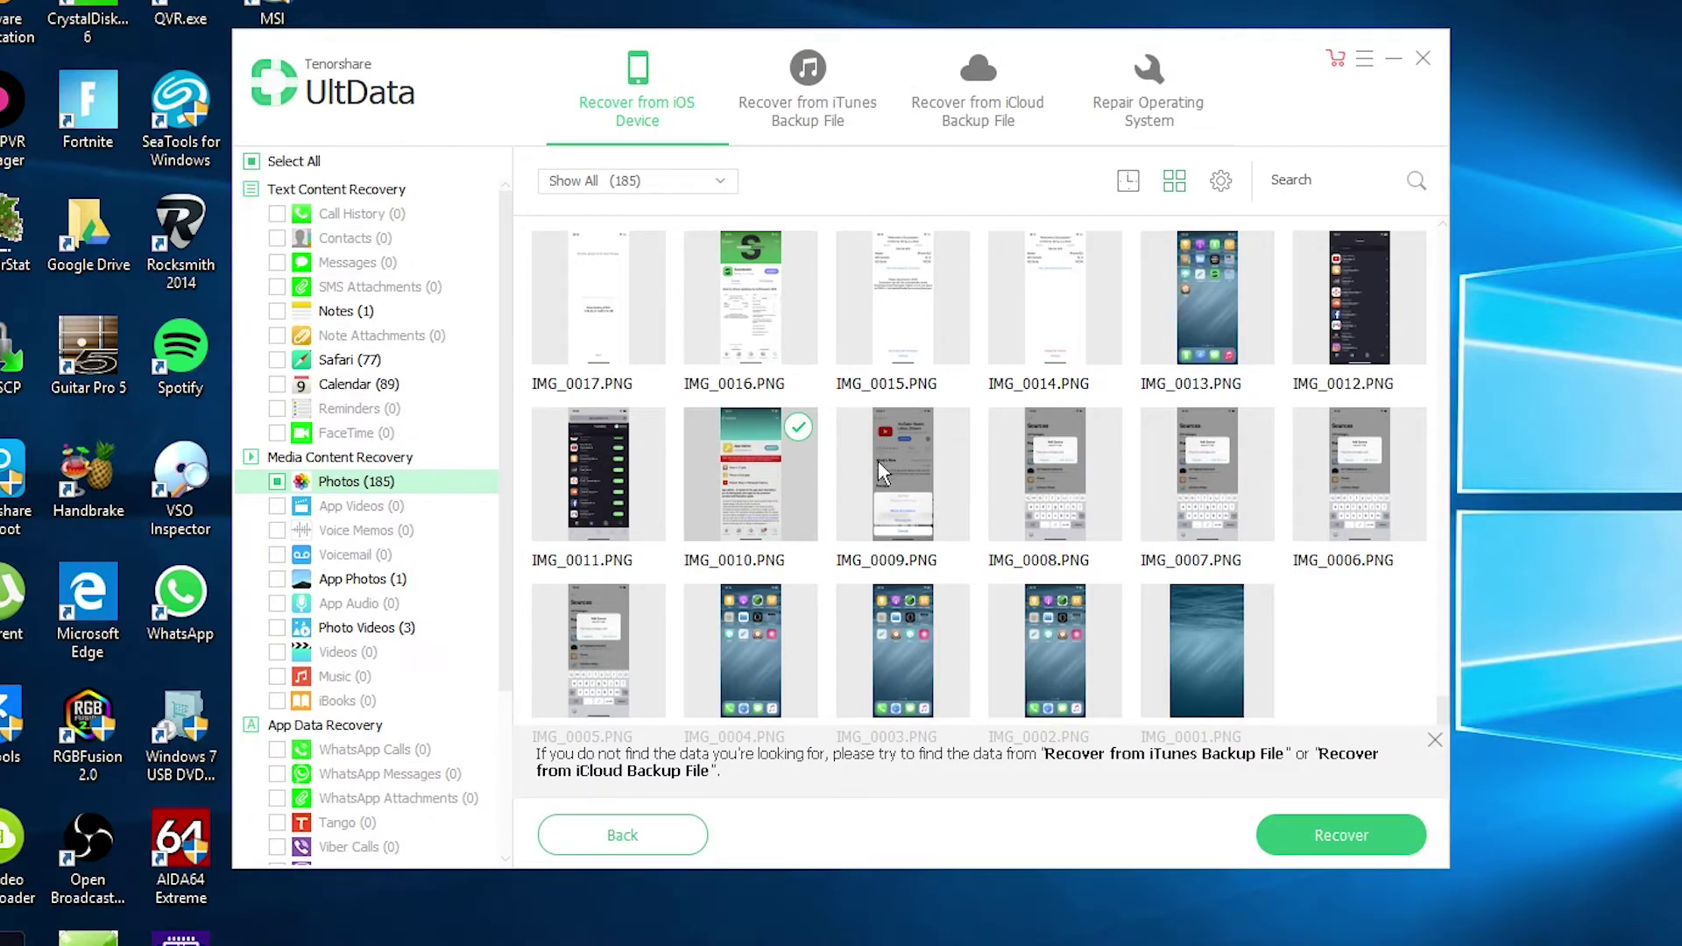
pyautogui.moveTo(1317, 640); pyautogui.dragTo(817, 496)
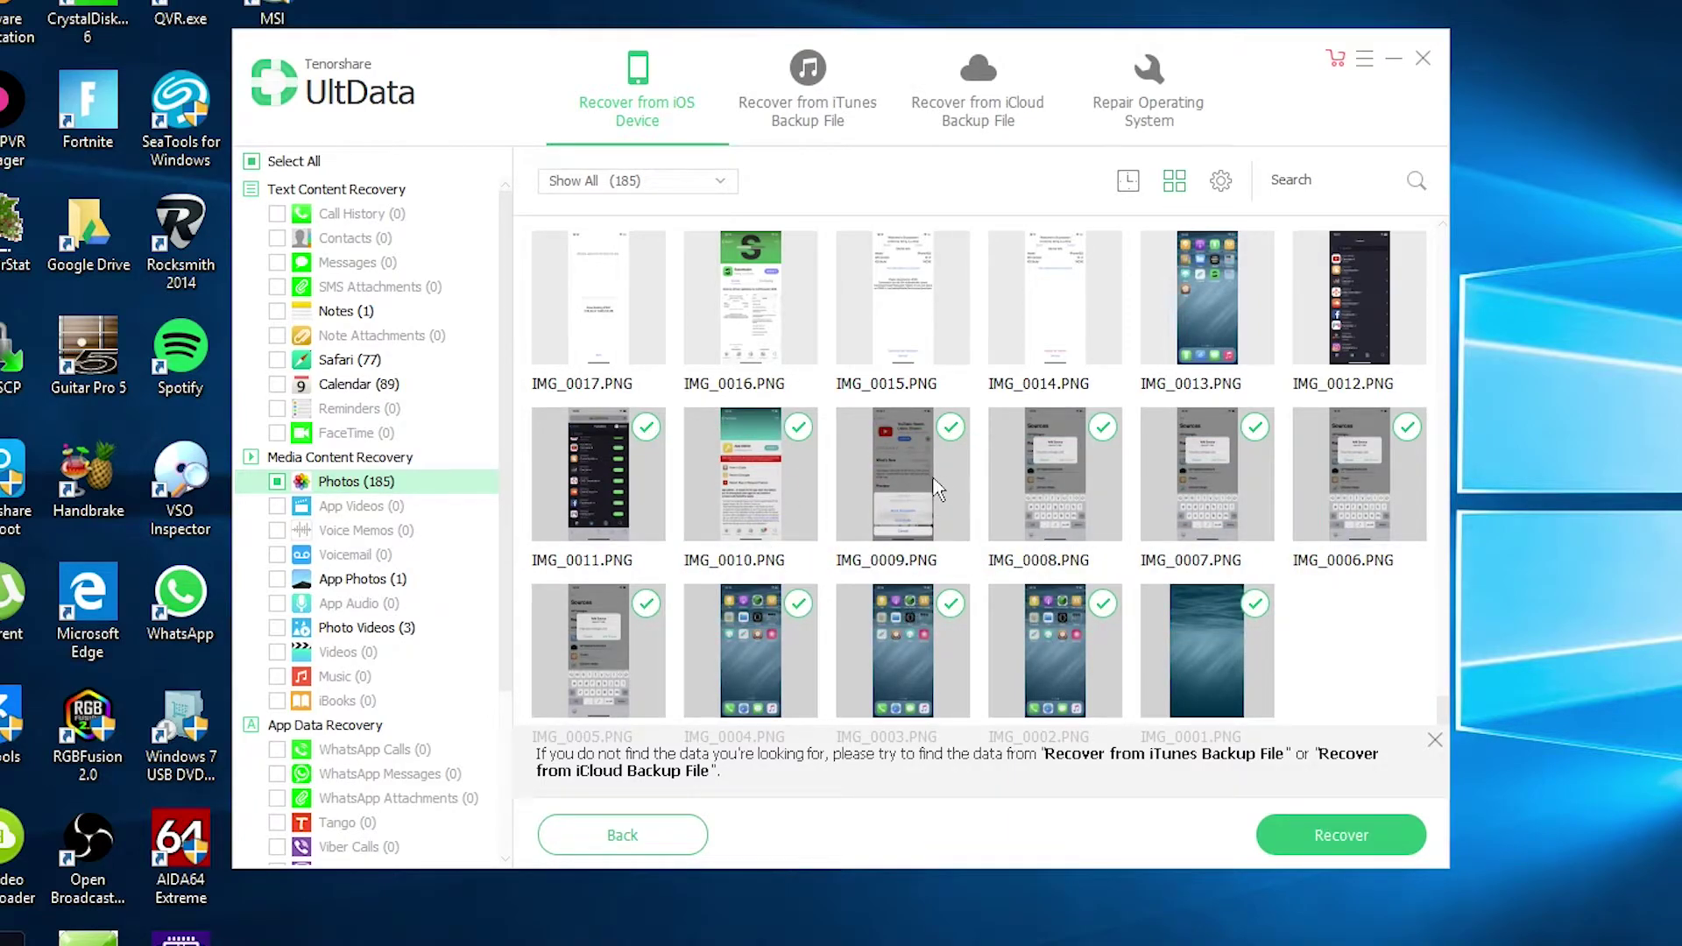
pyautogui.click(1437, 746)
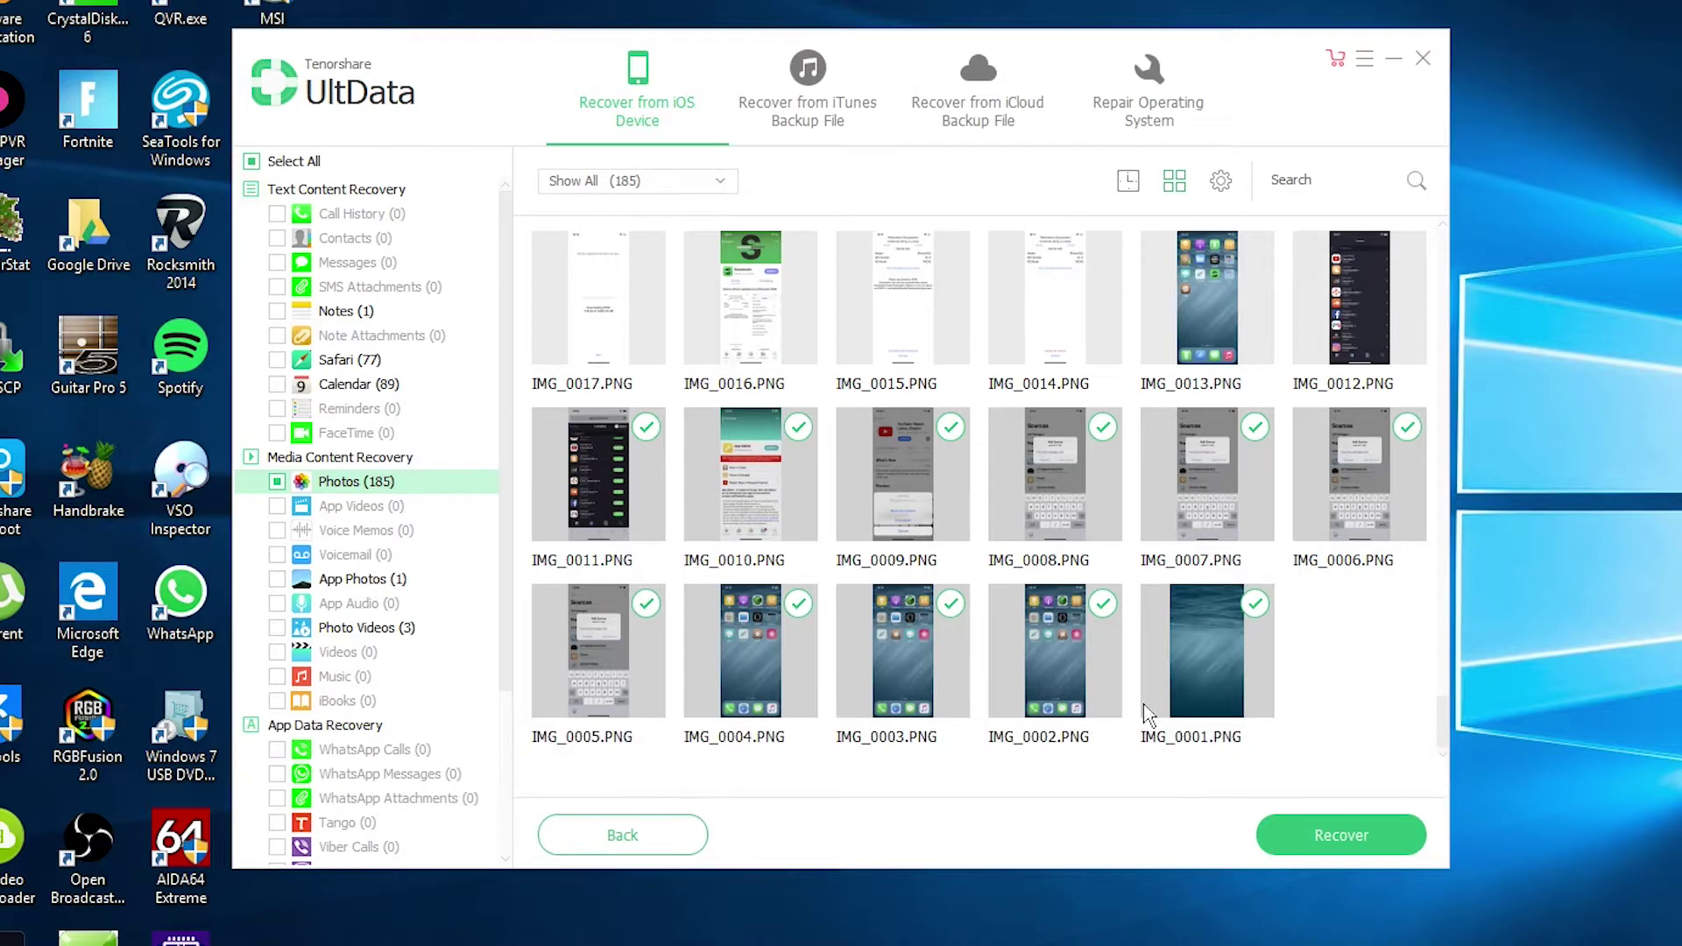
# Recover the marked photos to the G:\UltData export folder
pyautogui.click(1356, 848)
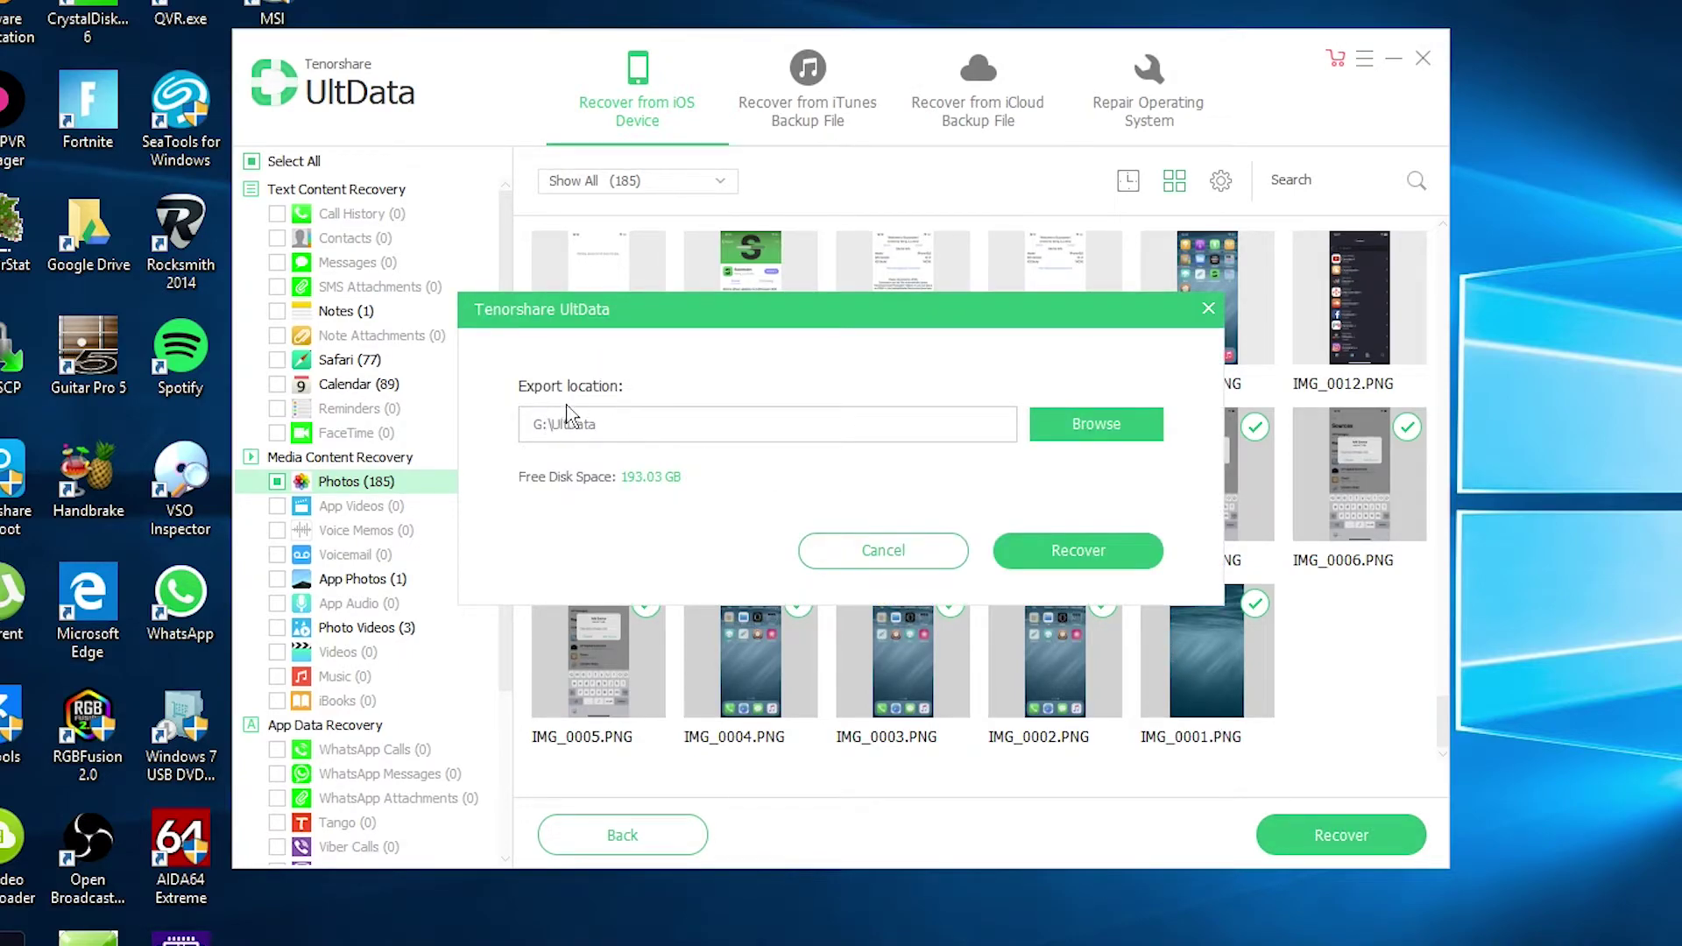
pyautogui.moveTo(533, 424); pyautogui.dragTo(629, 424)
pyautogui.click(628, 423)
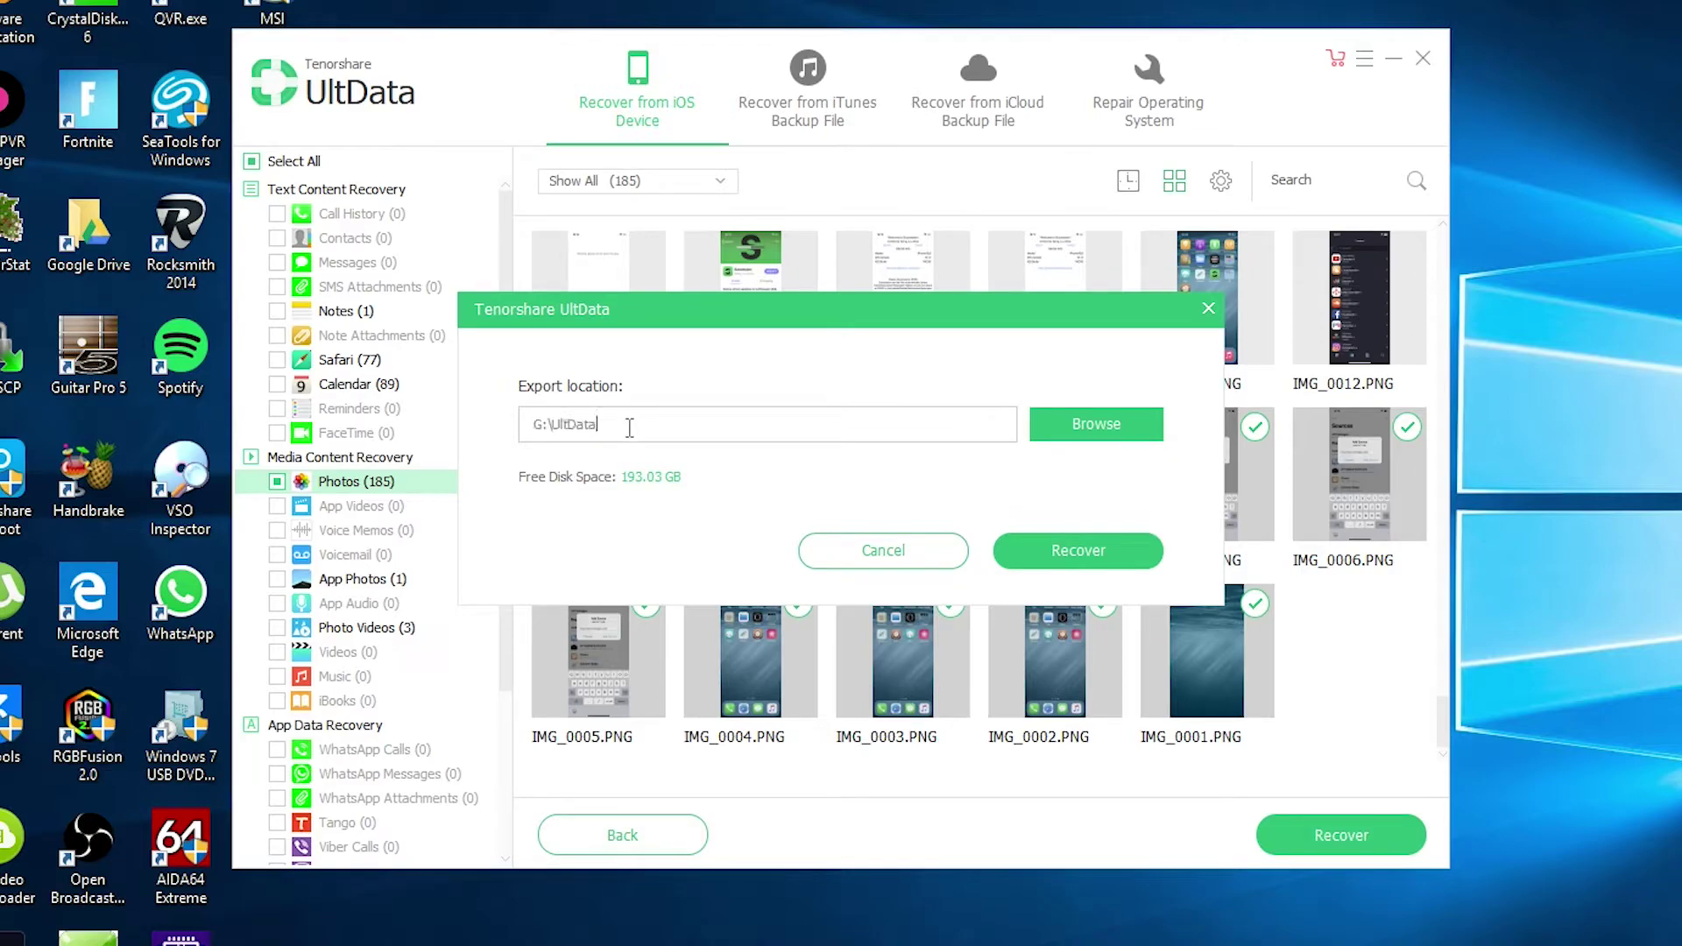
pyautogui.click(1078, 549)
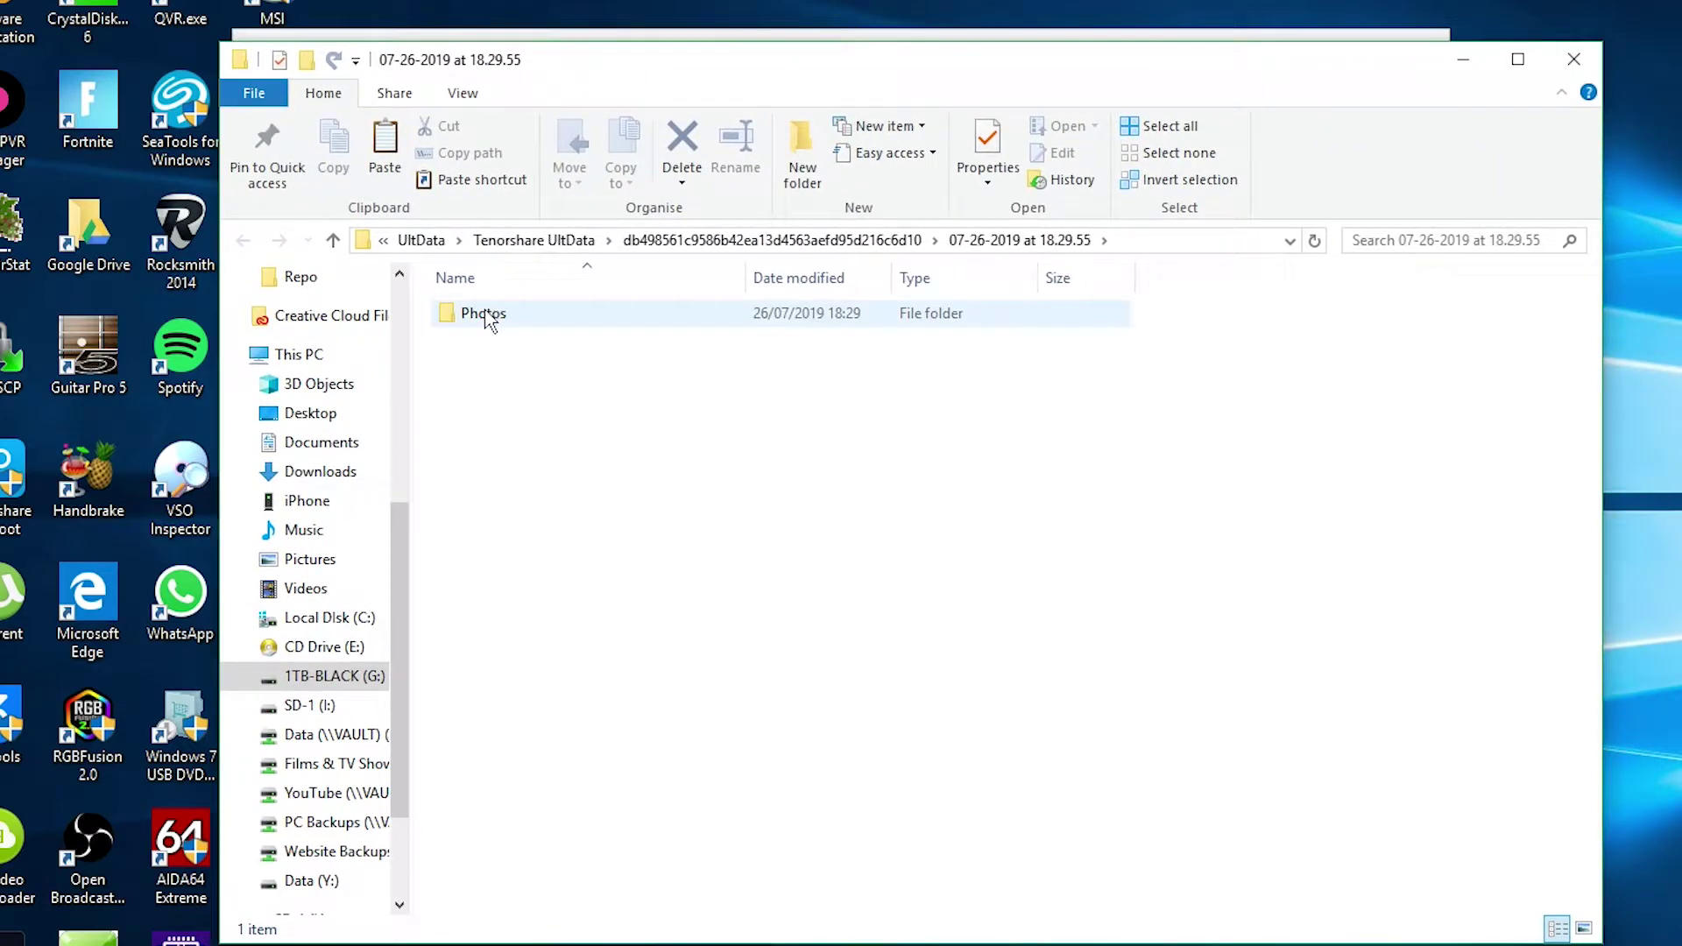
# Check the eleven recovered PNGs in the Photos folder, preview IMG_0004.PNG, then close the folder
pyautogui.doubleClick(490, 314)
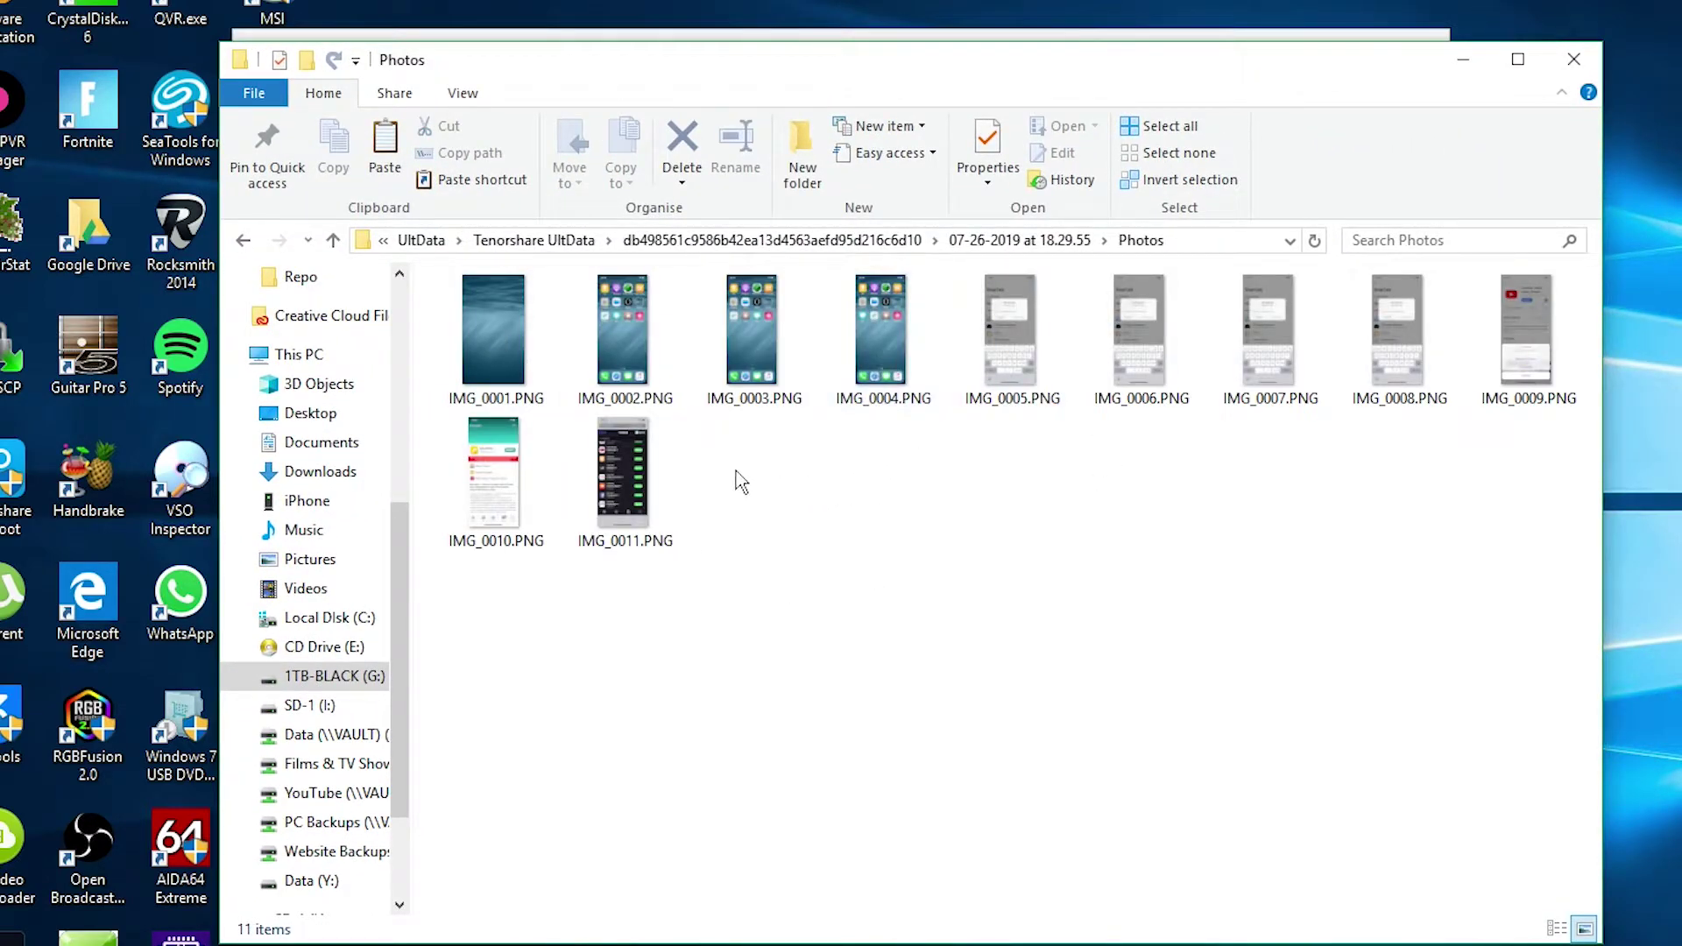
pyautogui.click(882, 336)
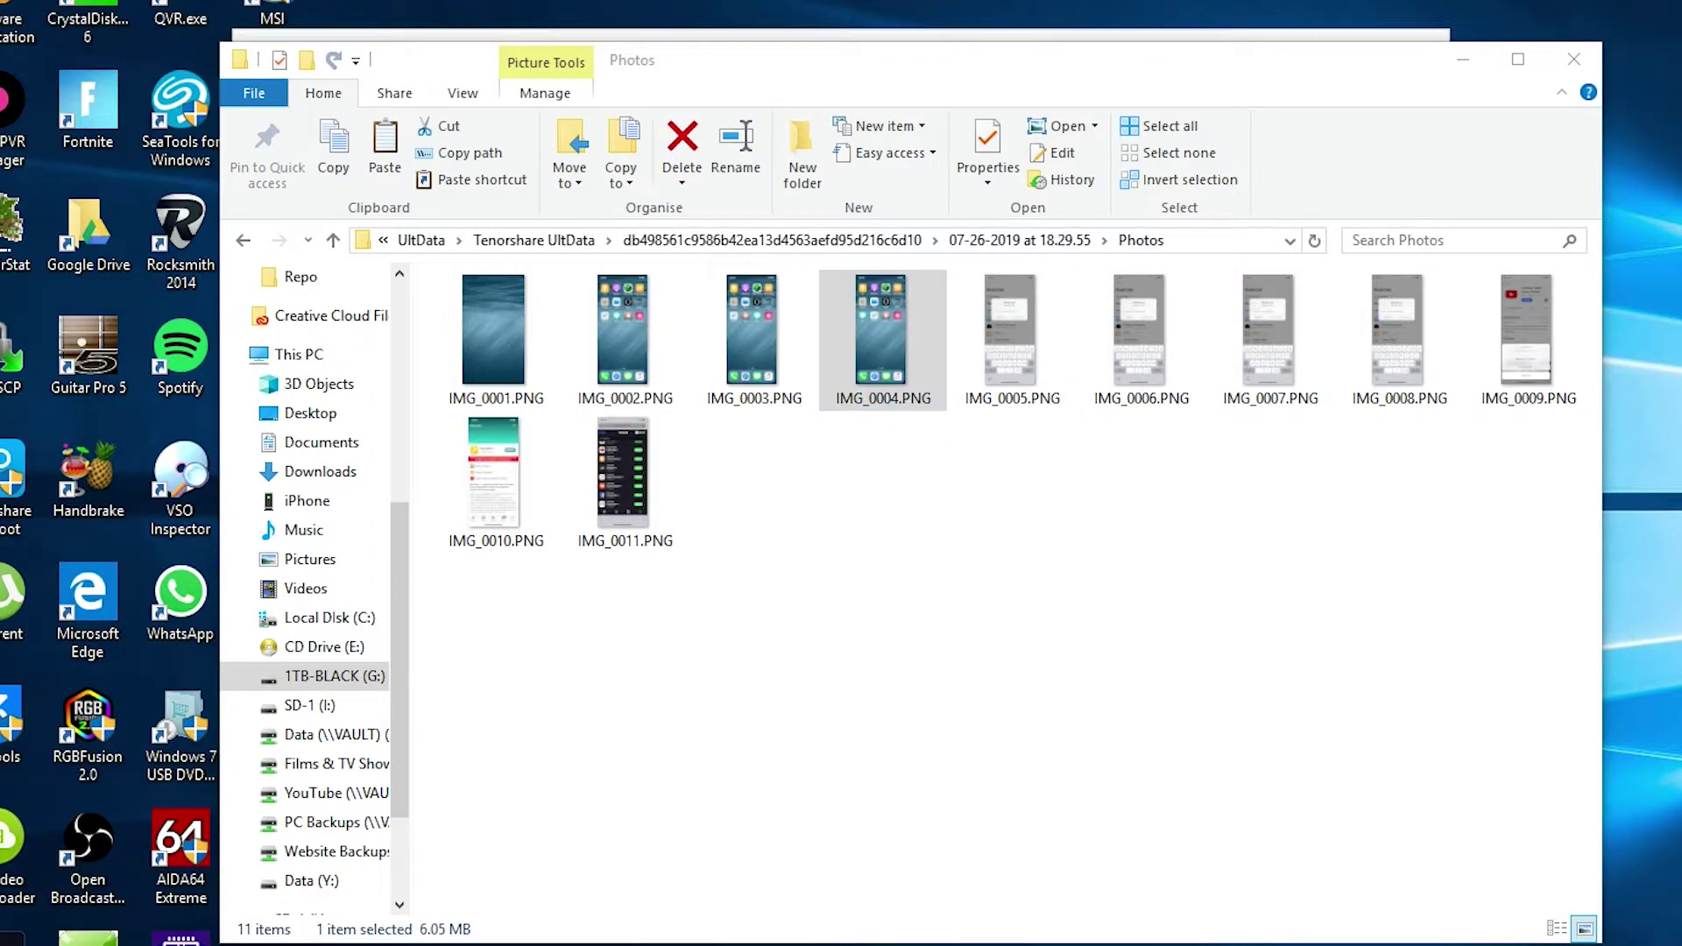
pyautogui.doubleClick(882, 336)
pyautogui.press('Escape')
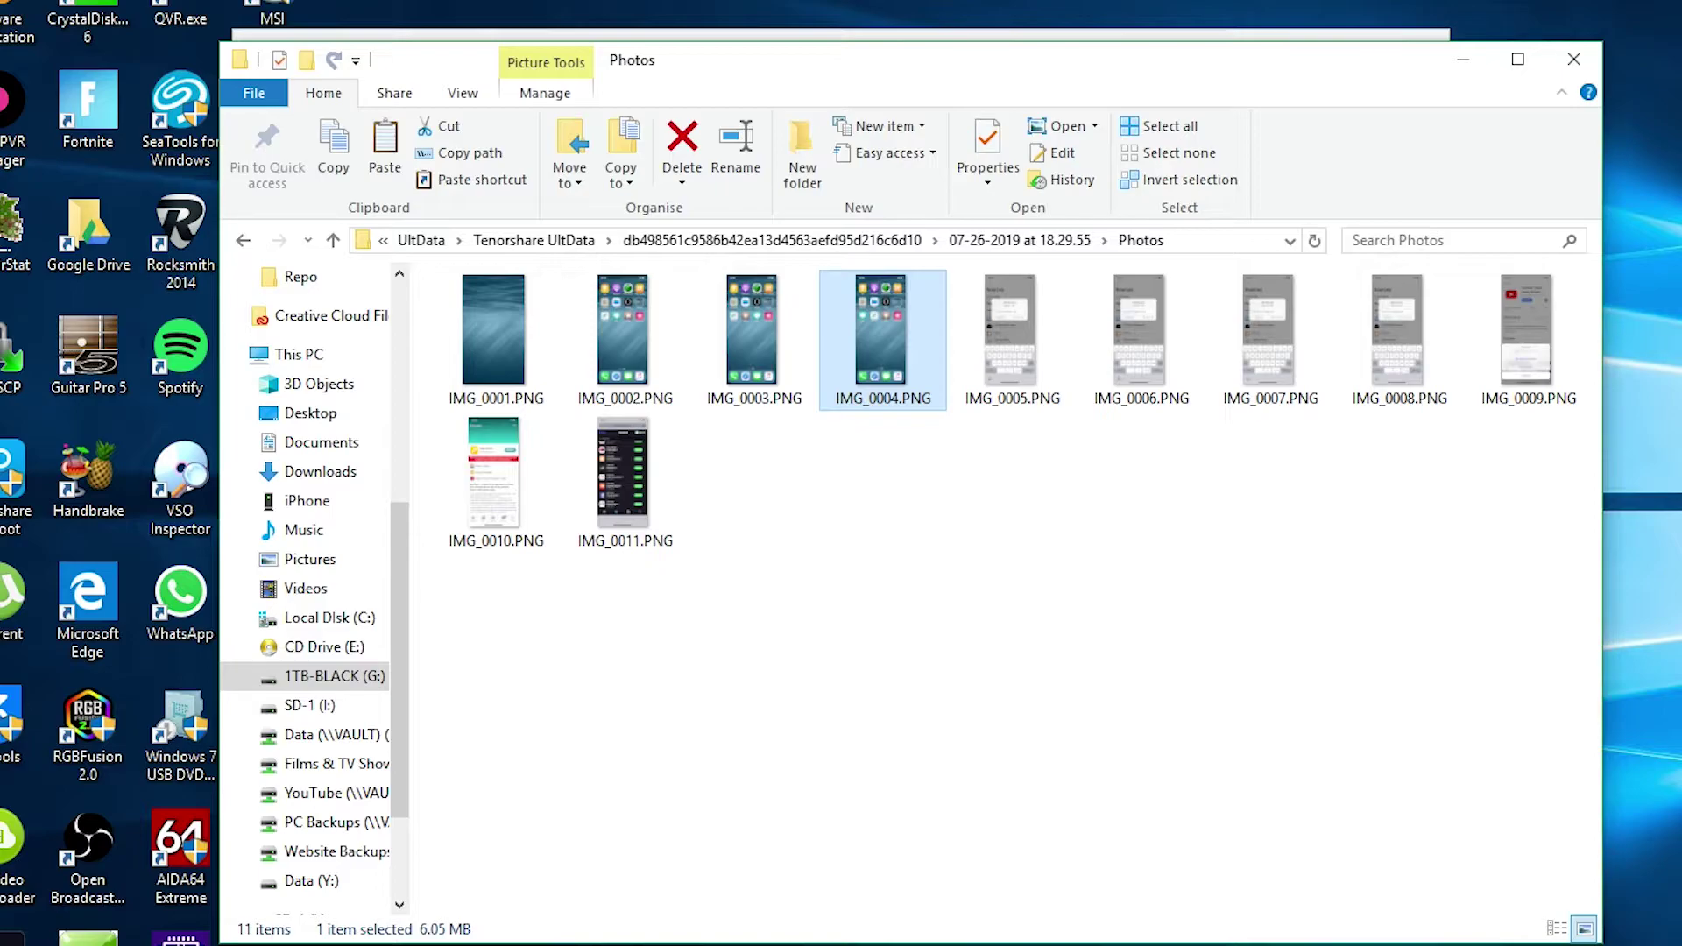
pyautogui.click(1574, 62)
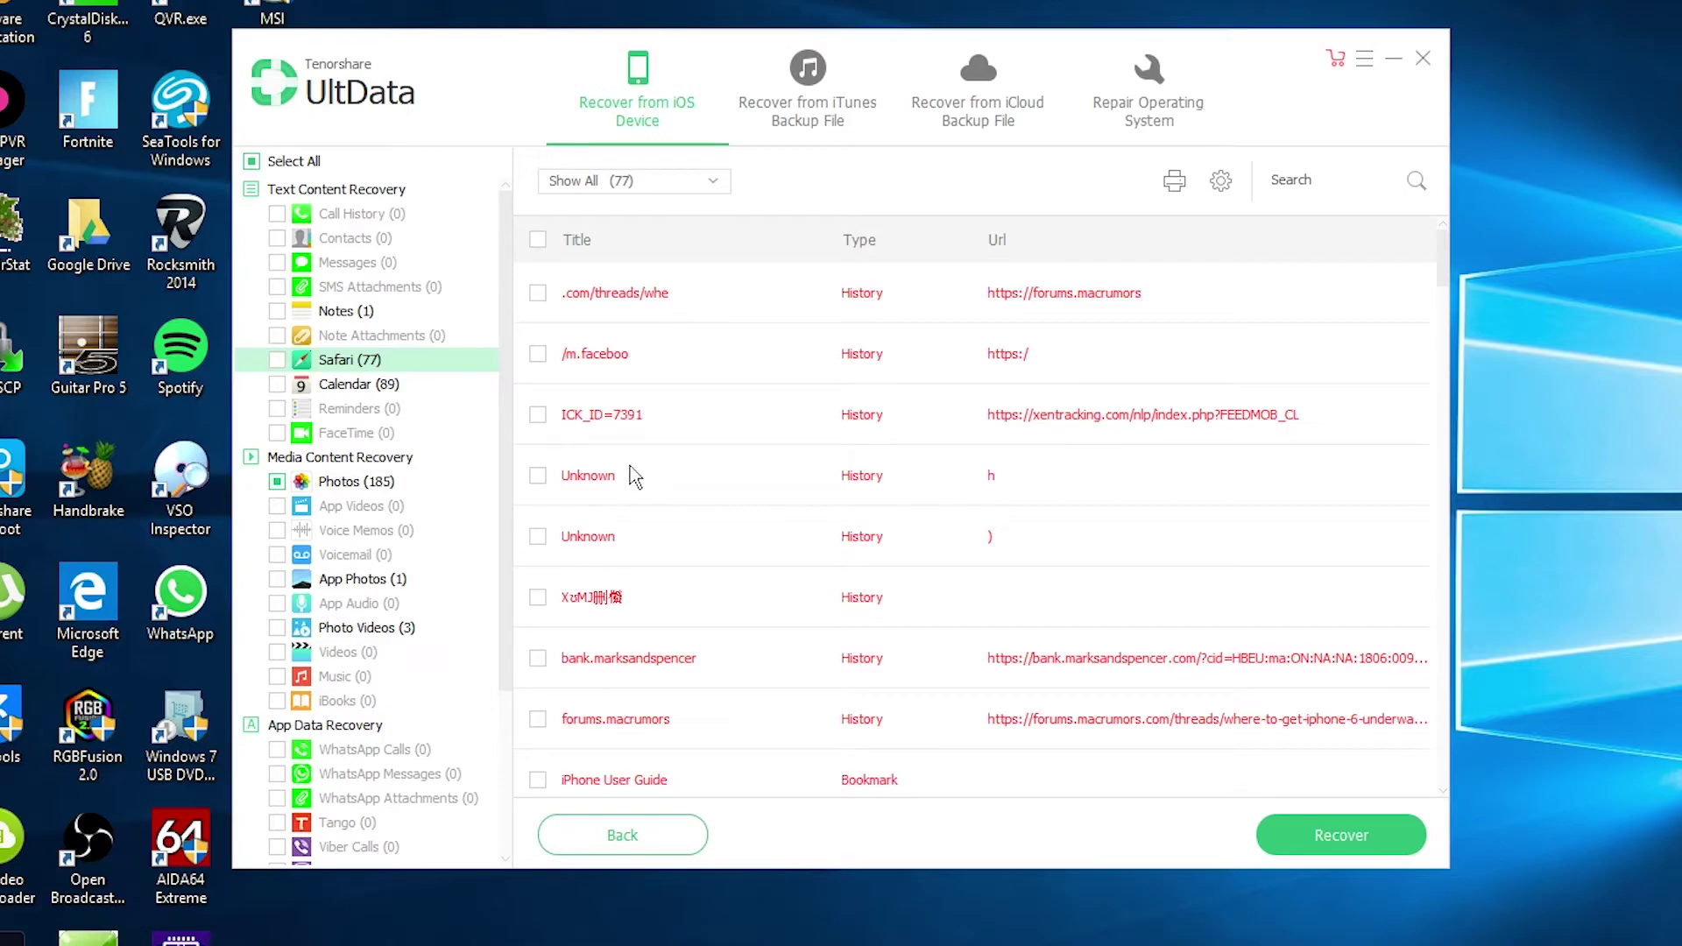
# Recover the first three Safari history entries to the PC
pyautogui.click(538, 294)
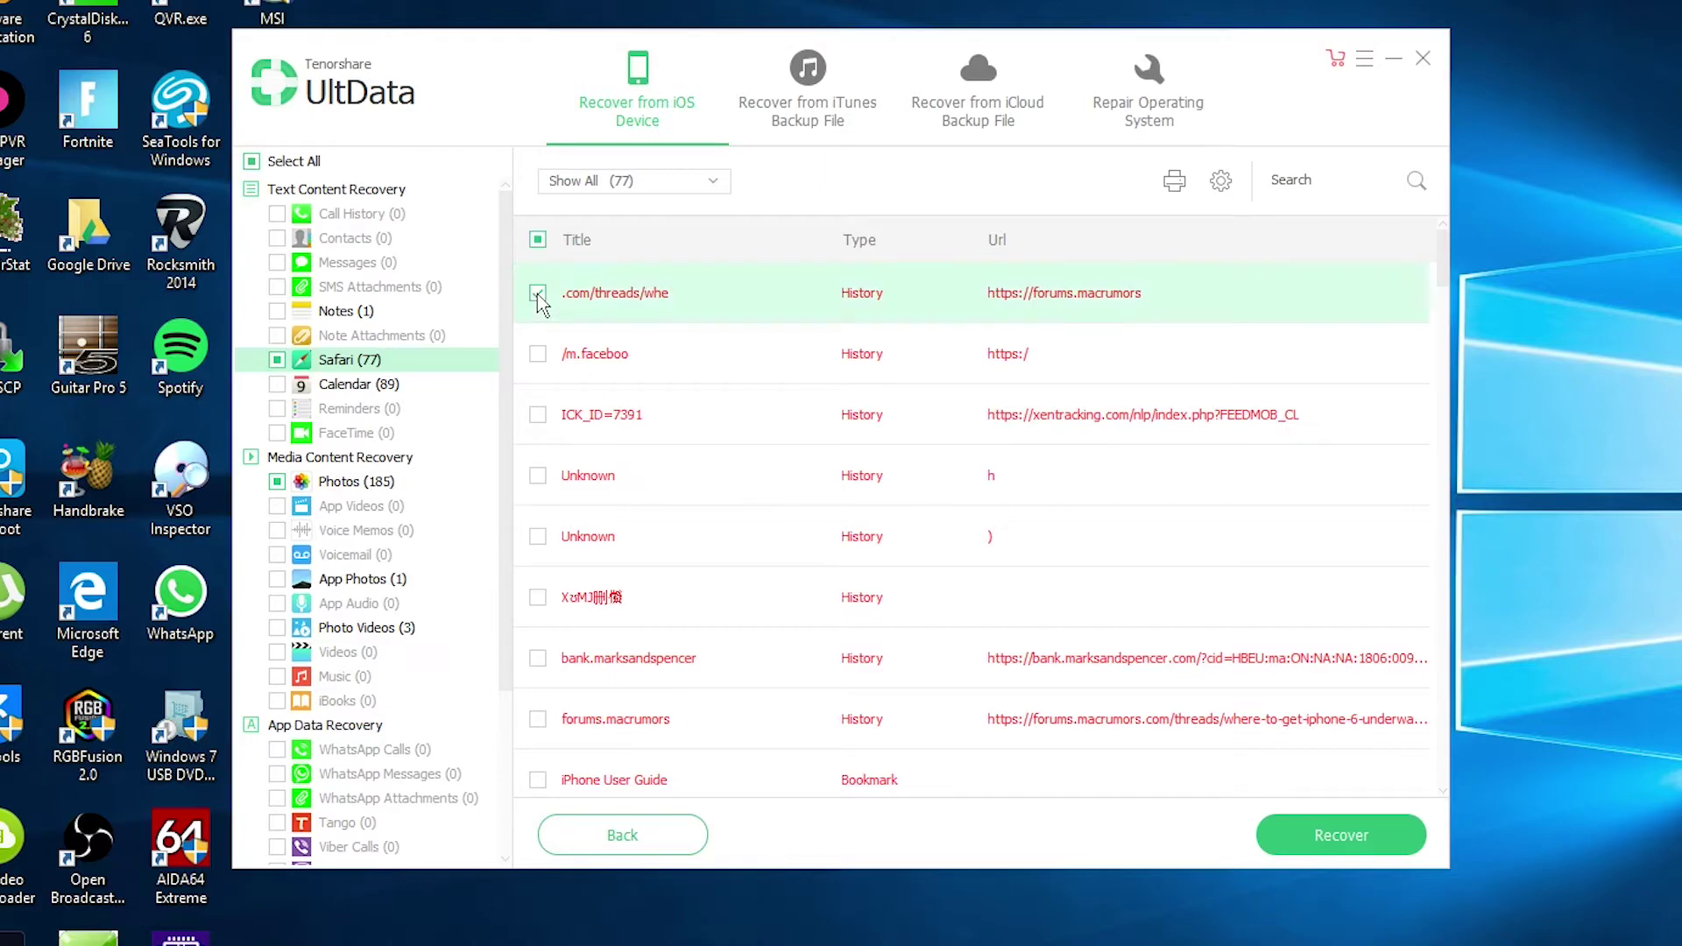
pyautogui.click(538, 353)
pyautogui.click(538, 413)
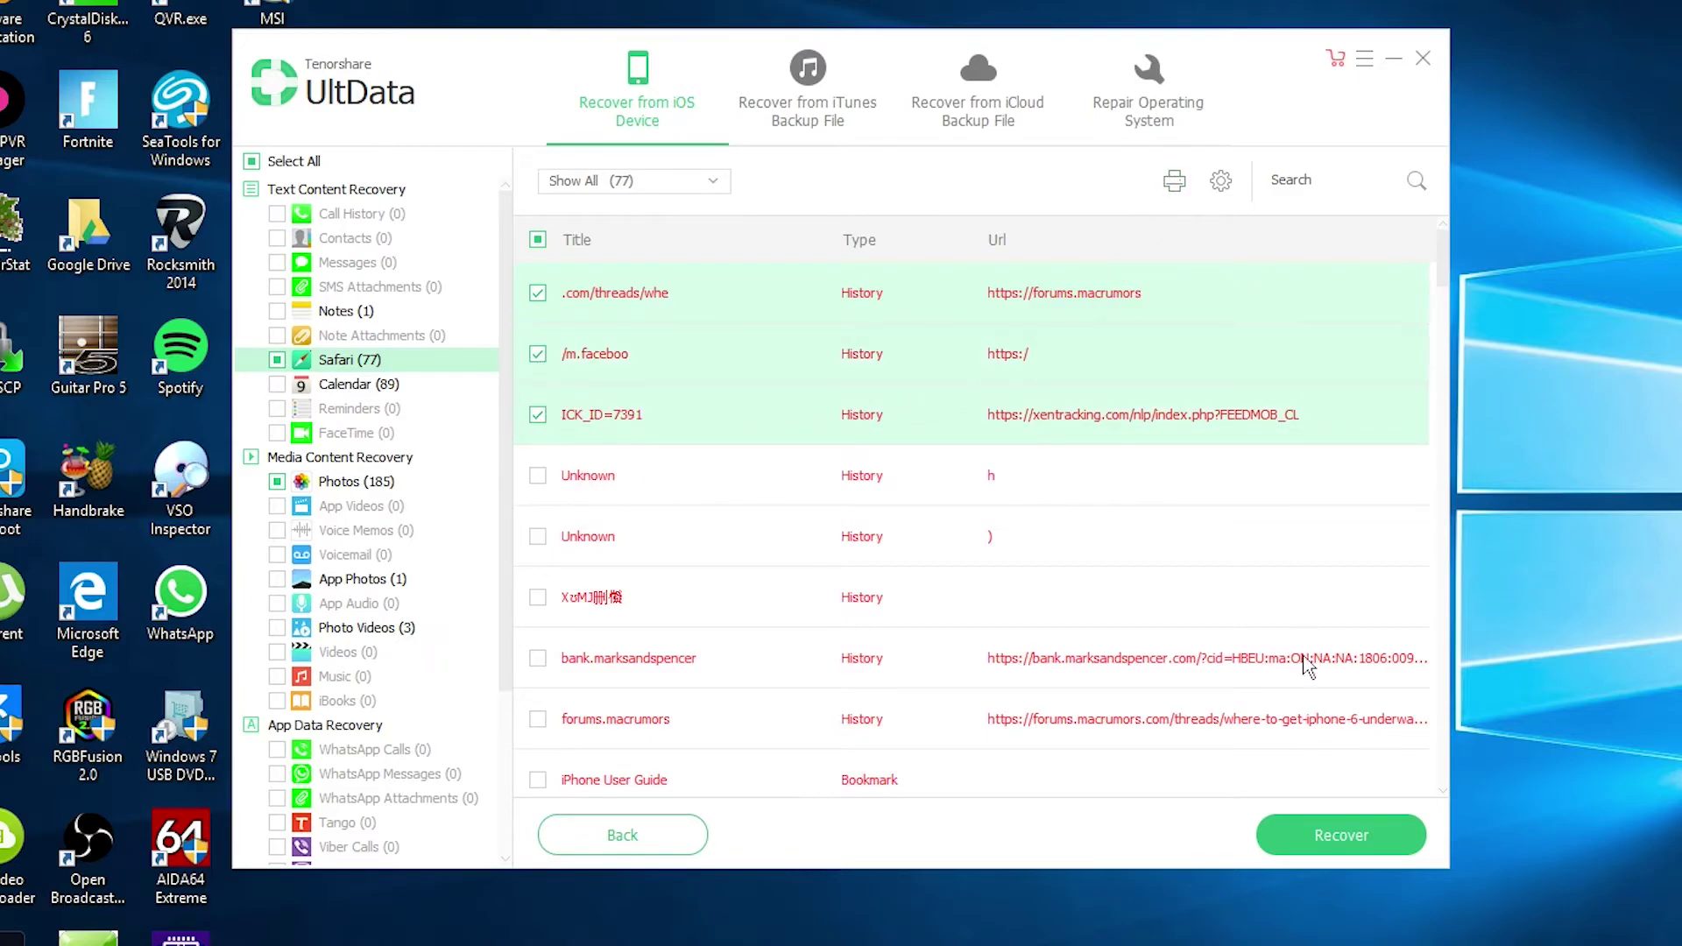
pyautogui.click(1340, 835)
pyautogui.click(1077, 549)
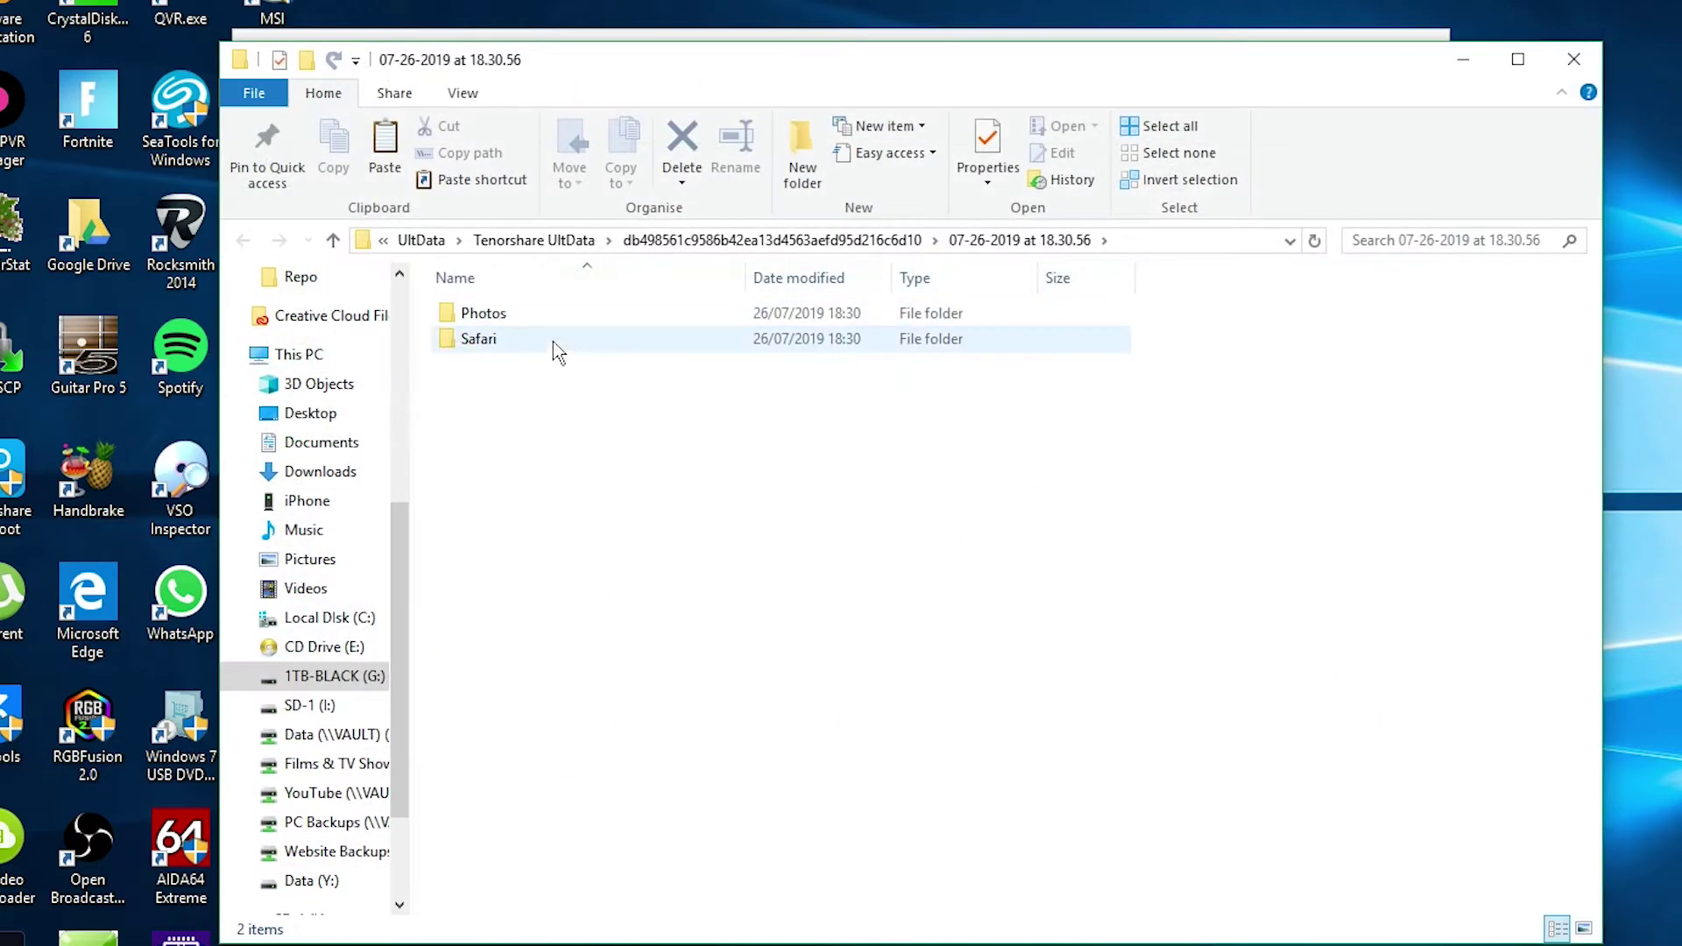
# Confirm Safari_1.xls in the Safari folder, then close the folder window
pyautogui.doubleClick(478, 340)
pyautogui.click(493, 312)
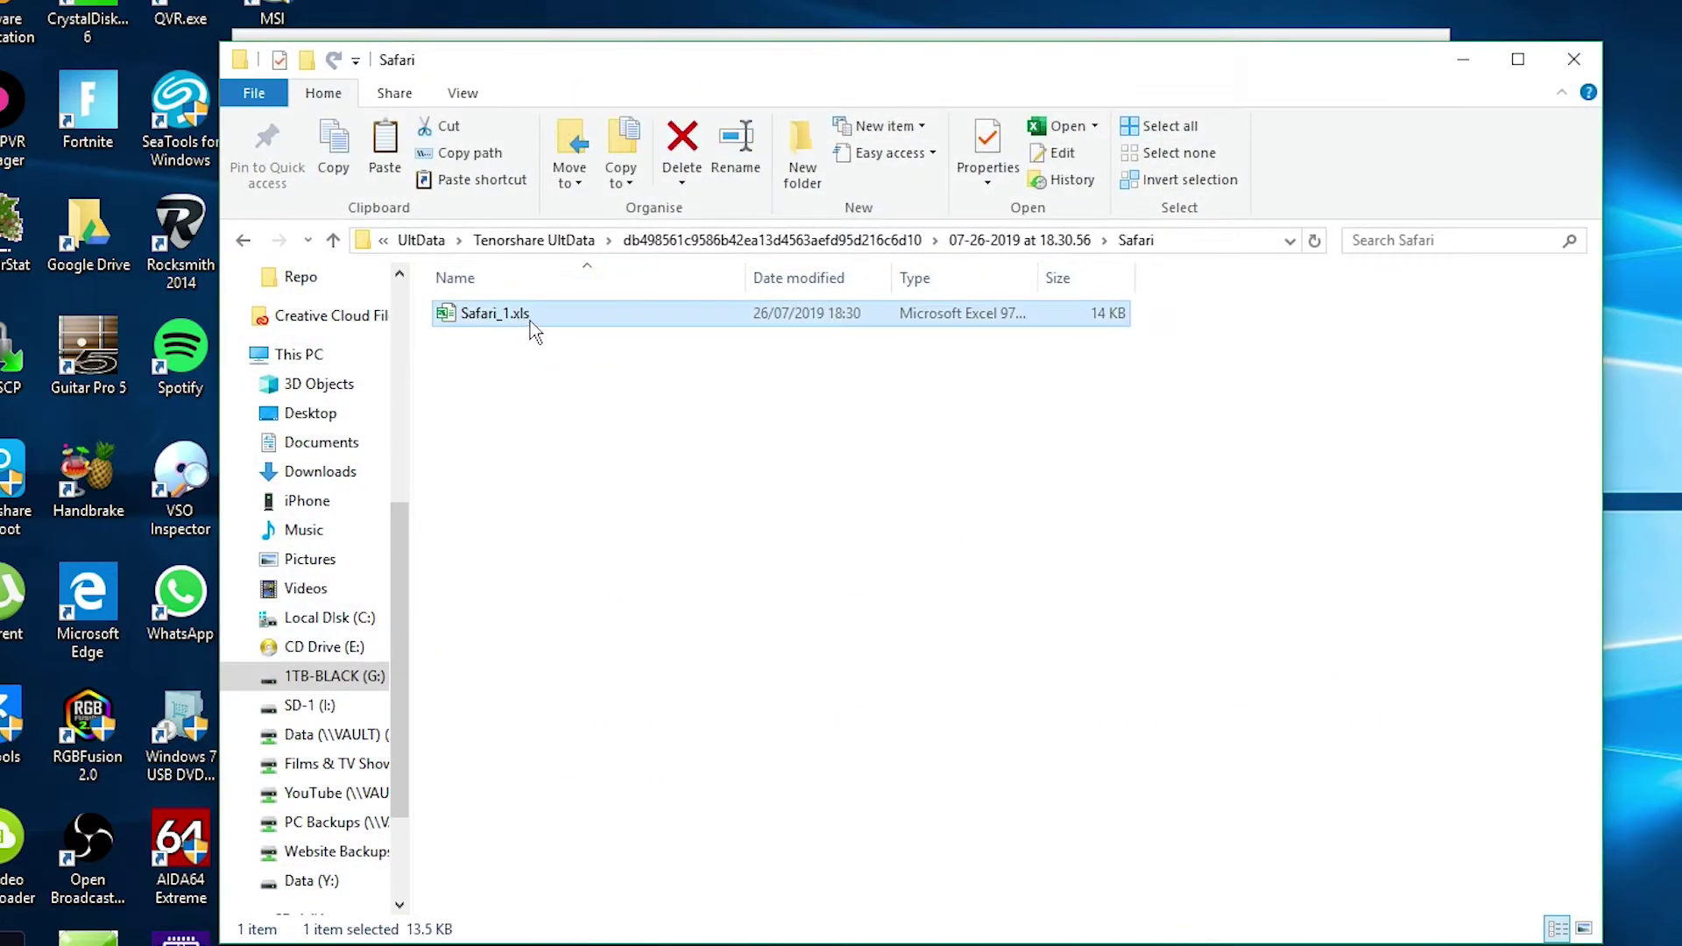
pyautogui.click(1572, 60)
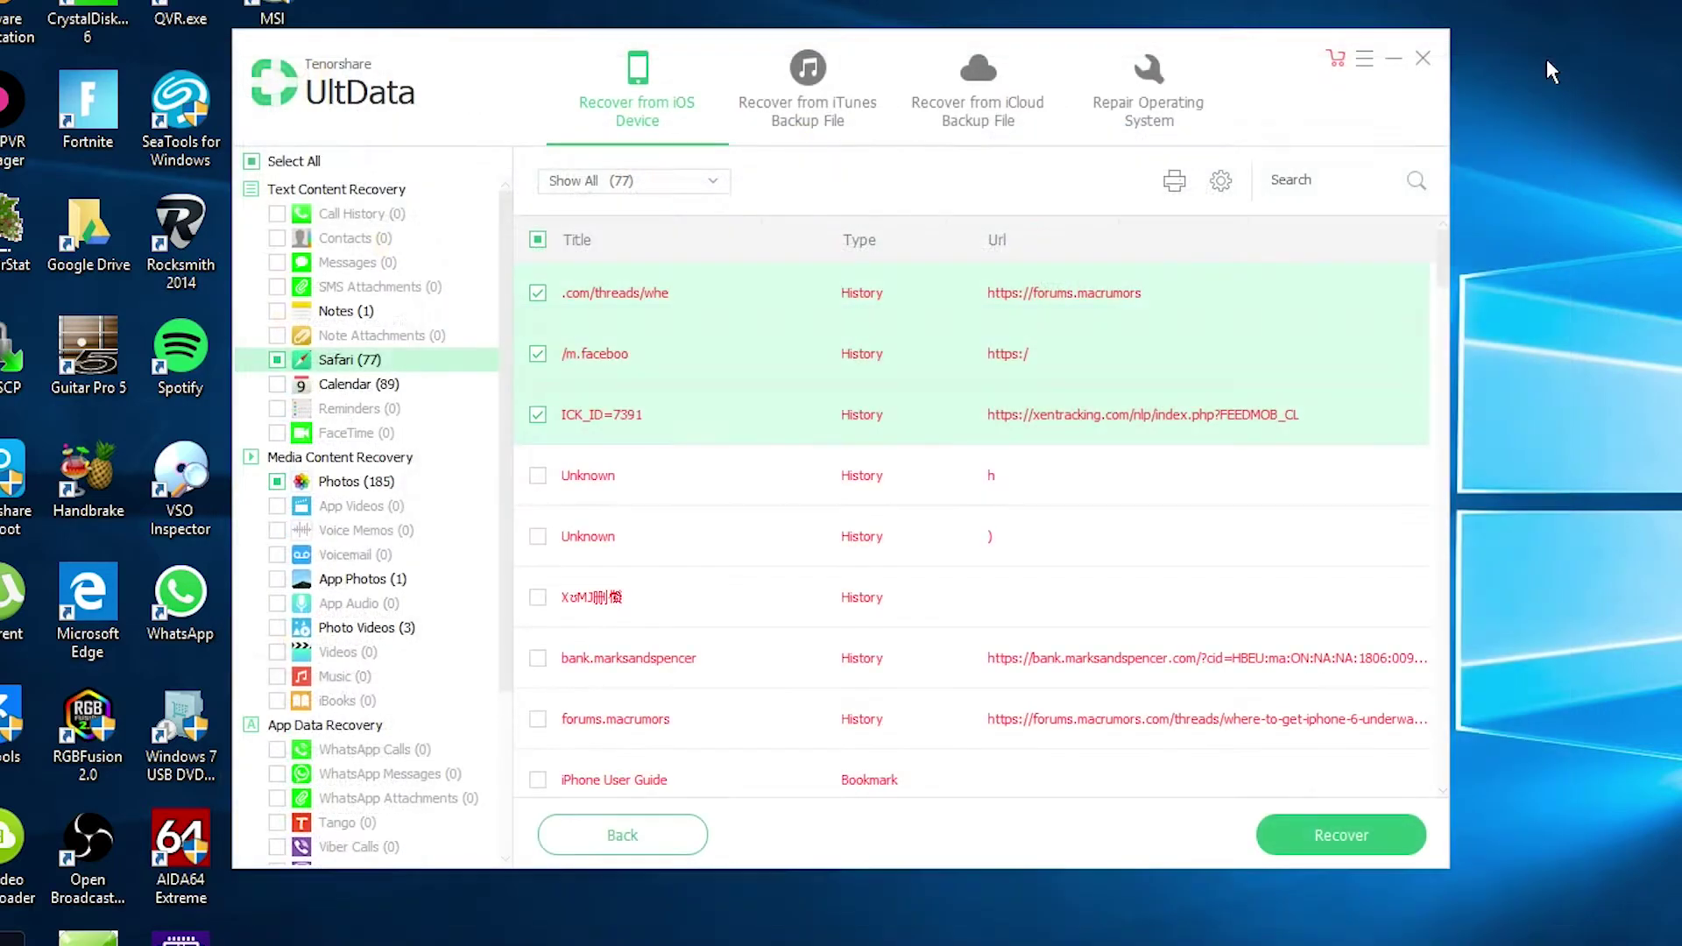
# Show a print preview of the three marked Safari history entries, then close it
pyautogui.click(1173, 181)
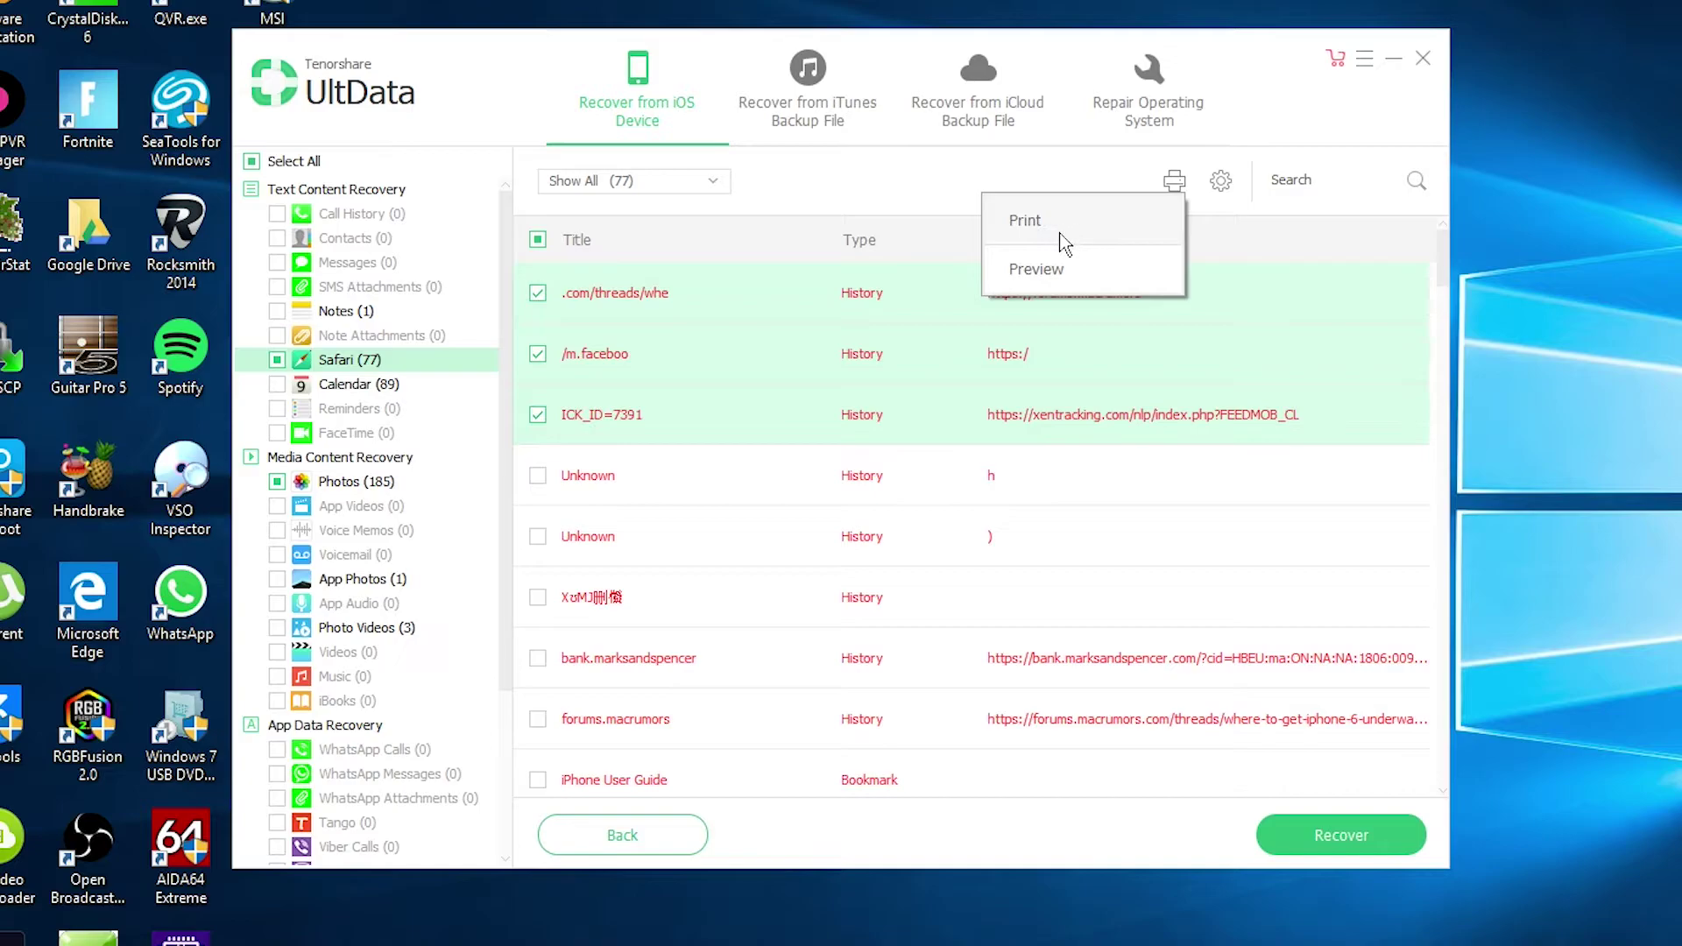
pyautogui.click(1036, 269)
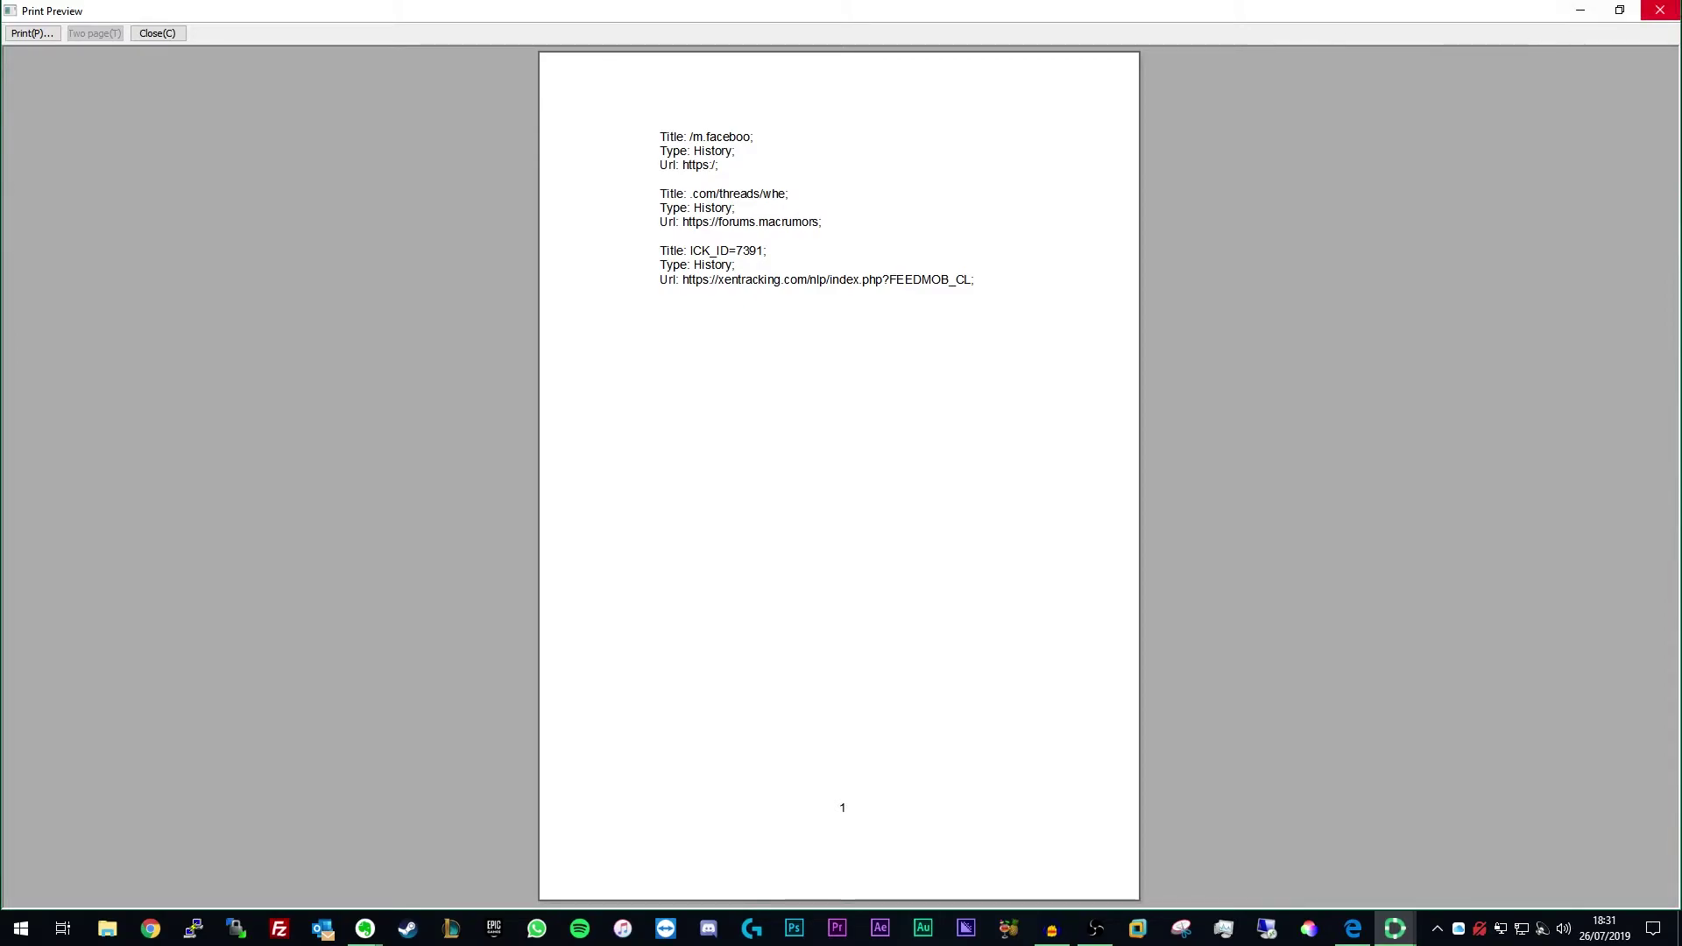
pyautogui.click(1660, 11)
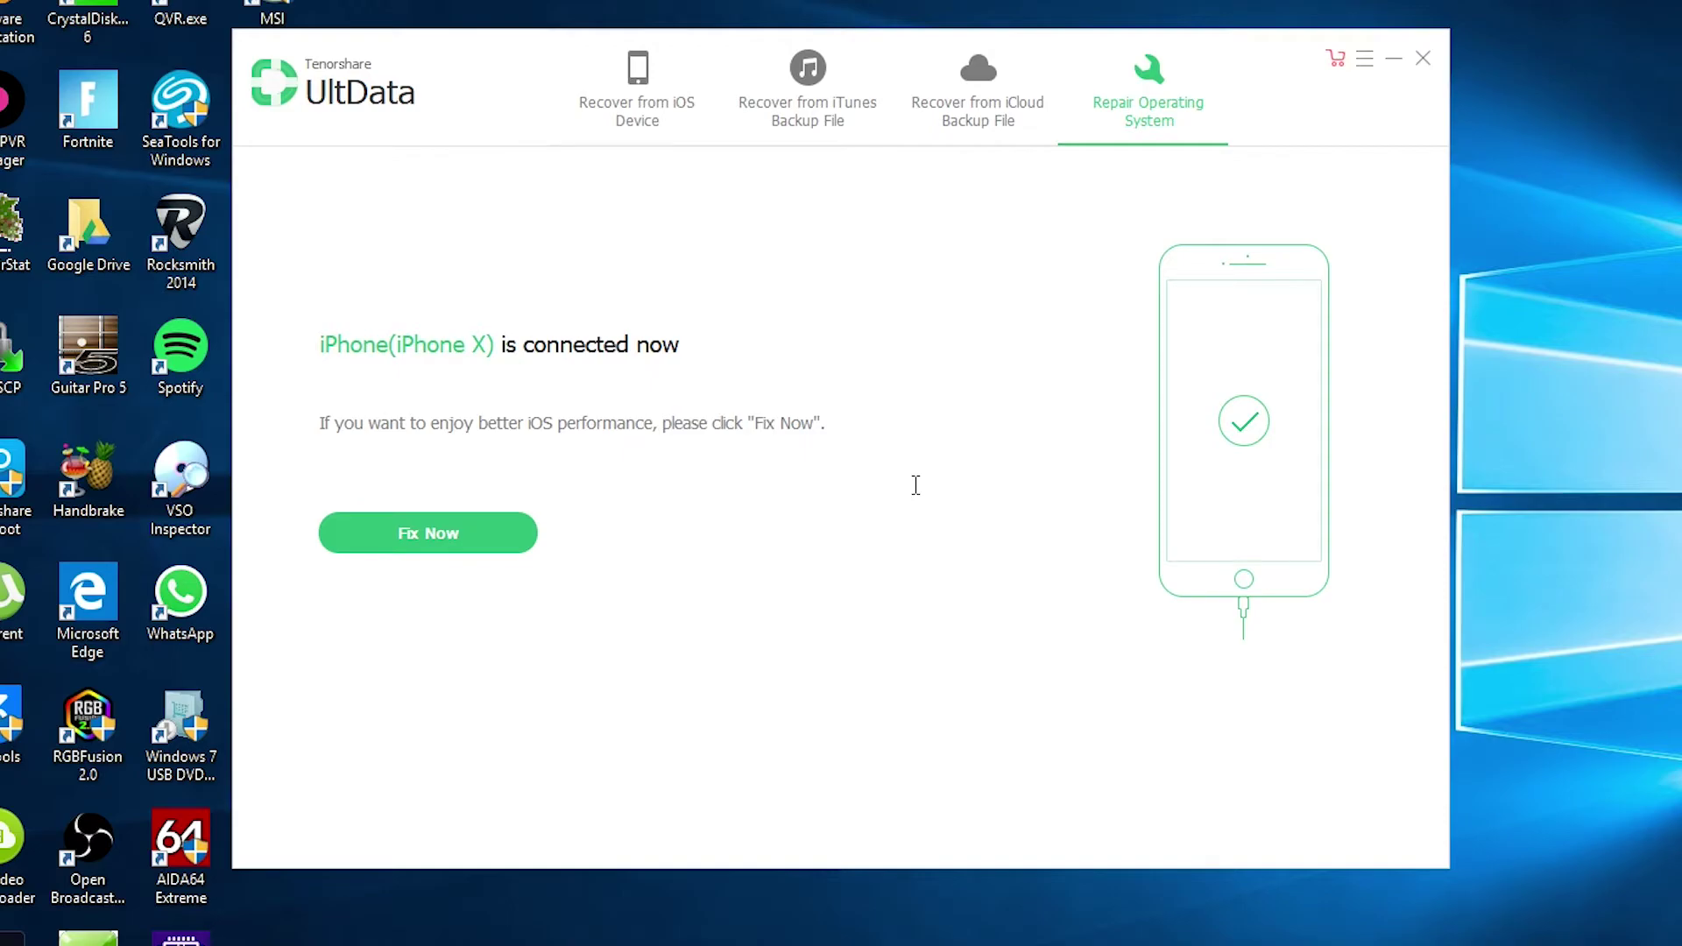
pyautogui.click(415, 541)
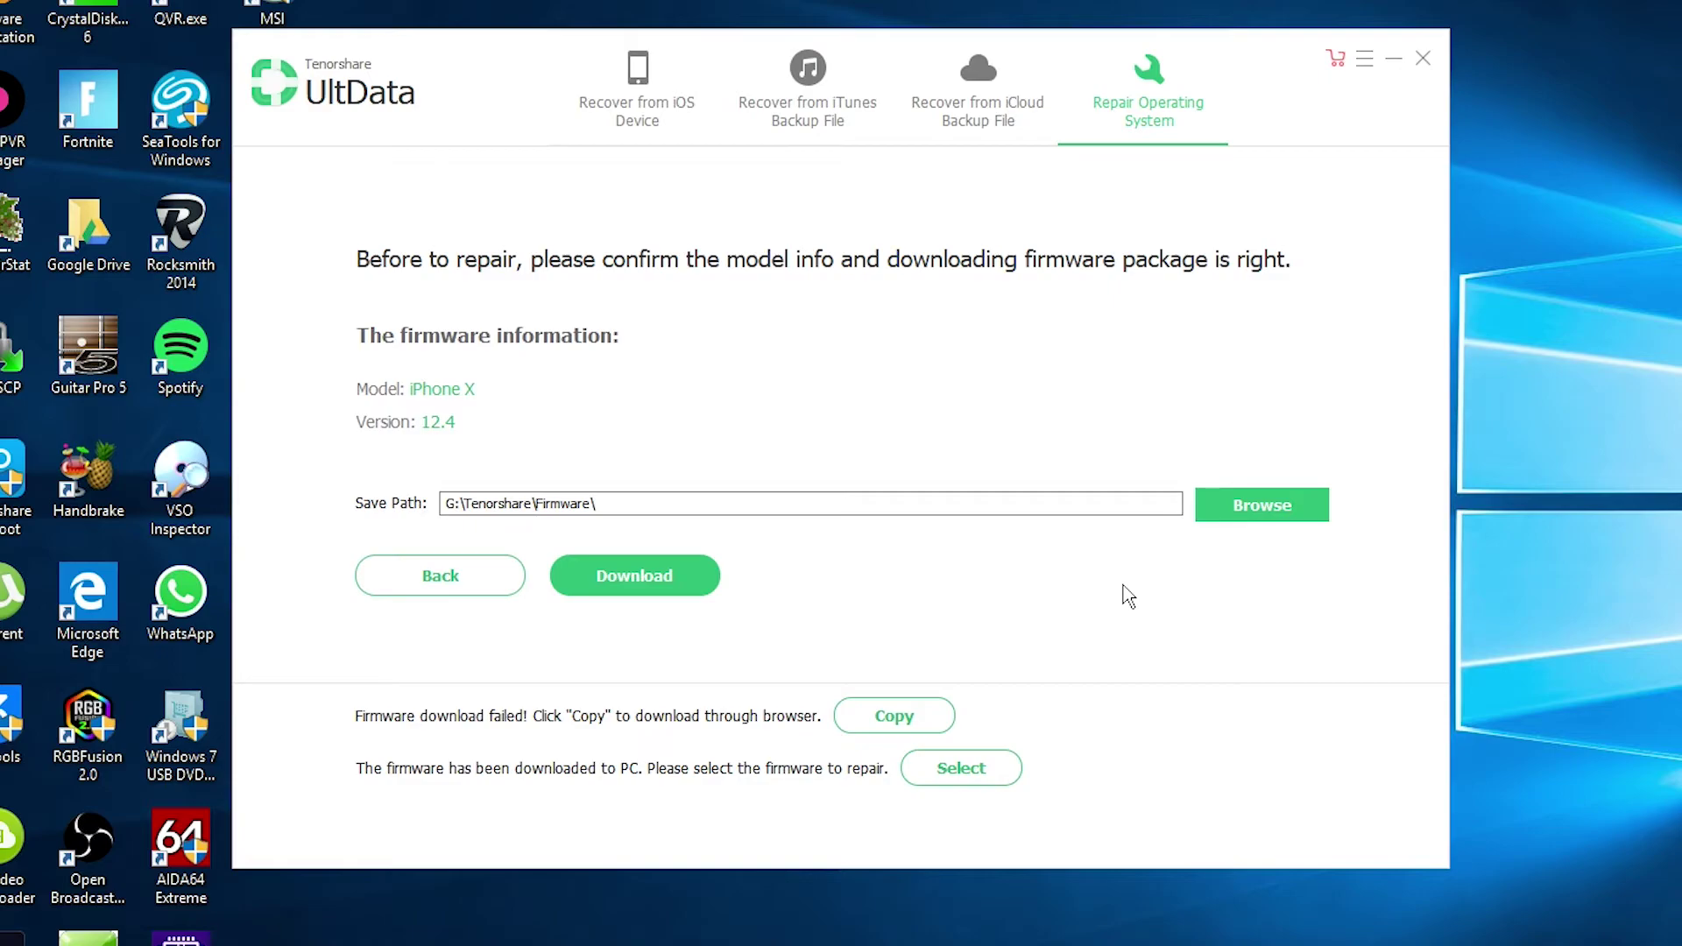
pyautogui.click(440, 576)
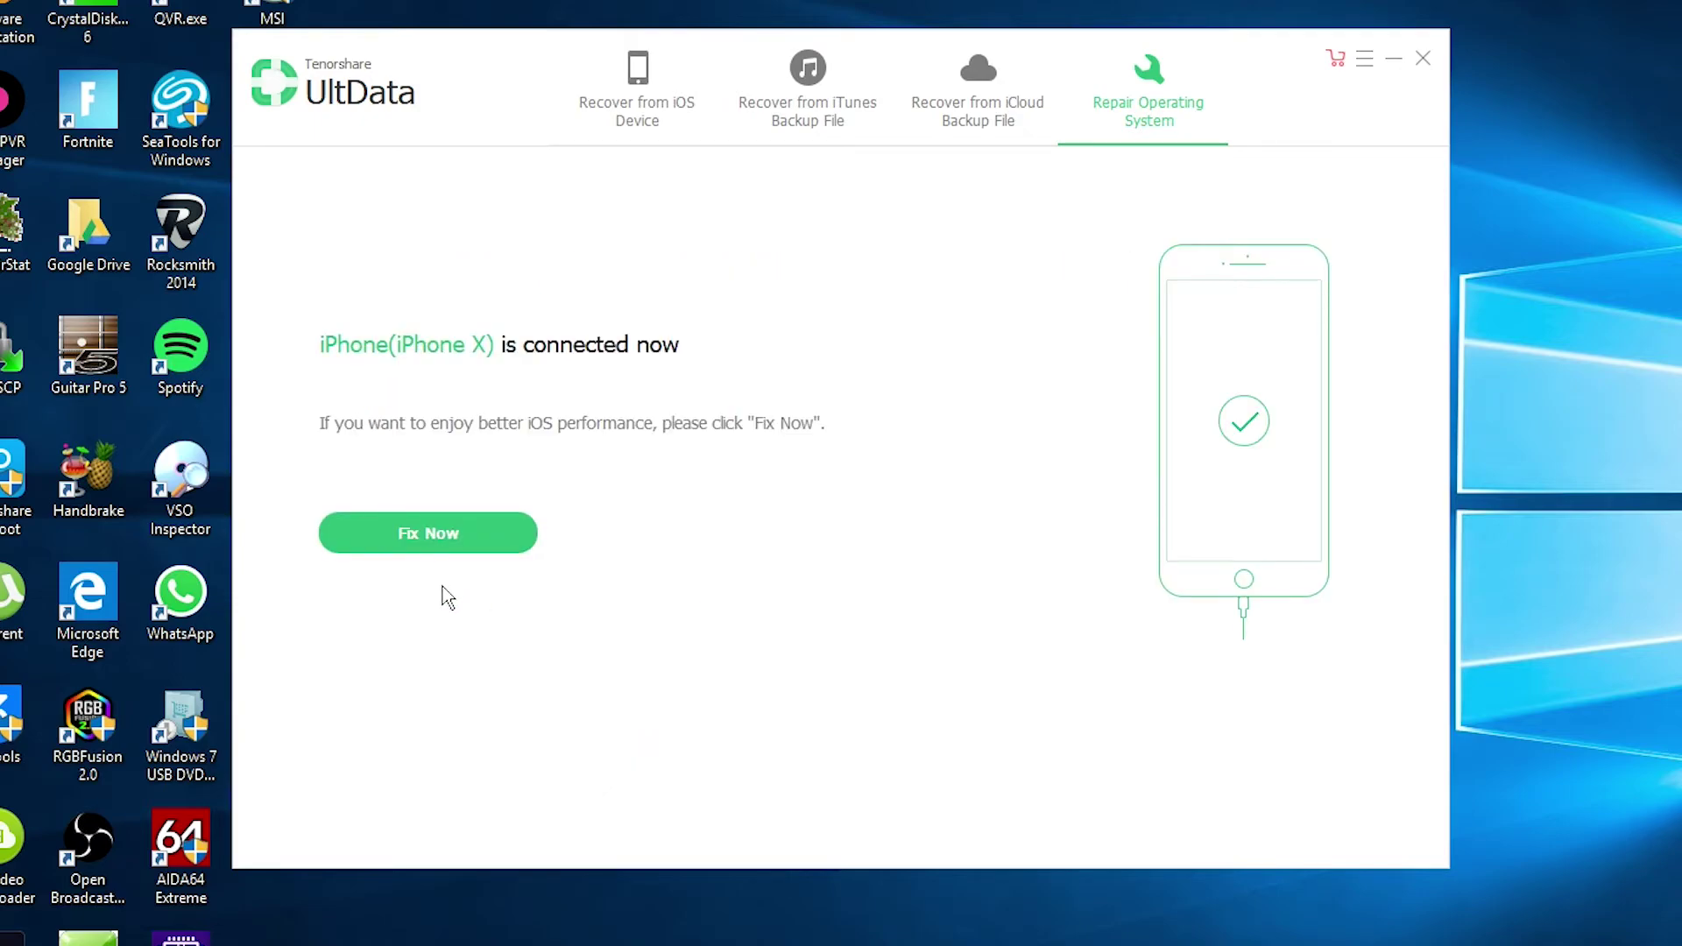
pyautogui.click(443, 537)
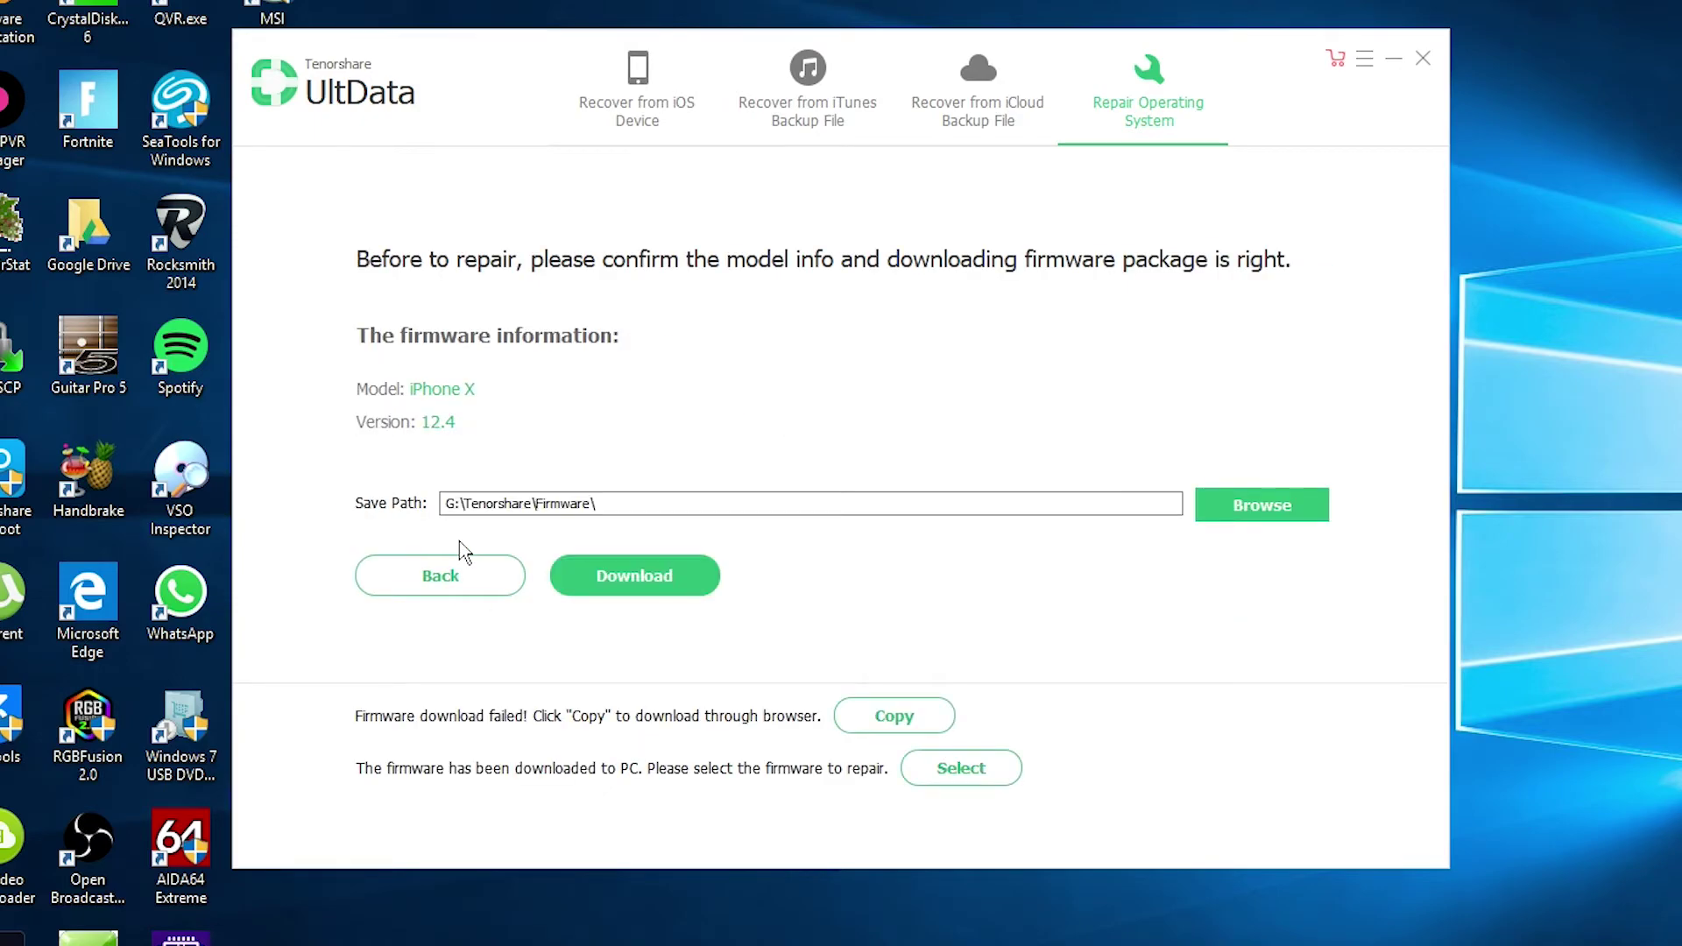